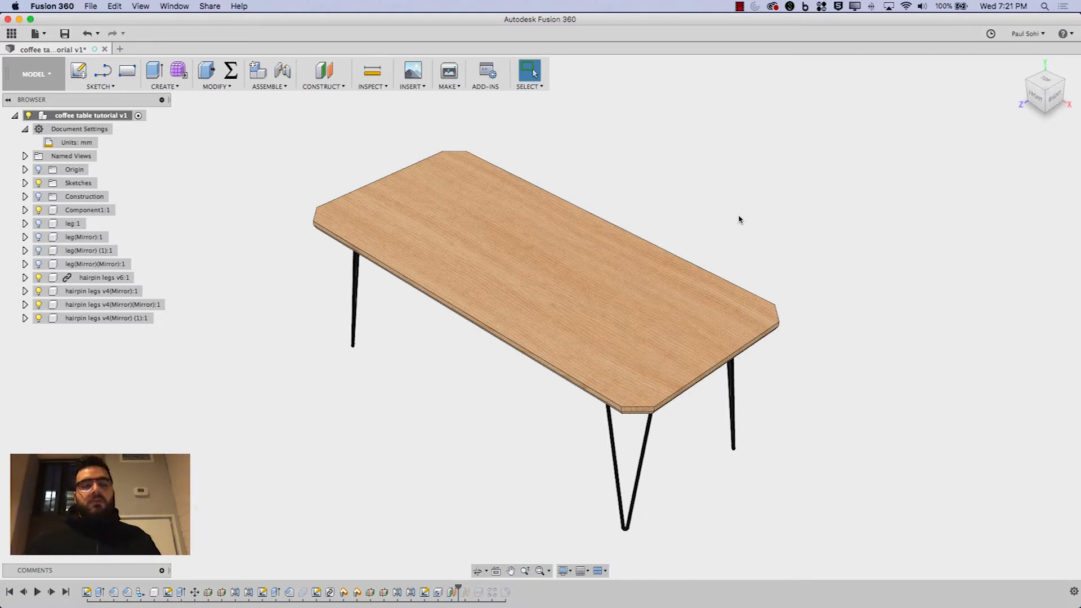
# - Switch to the CAM workspace and inspect which model components are listed under the CAM component
pyautogui.click(35, 74)
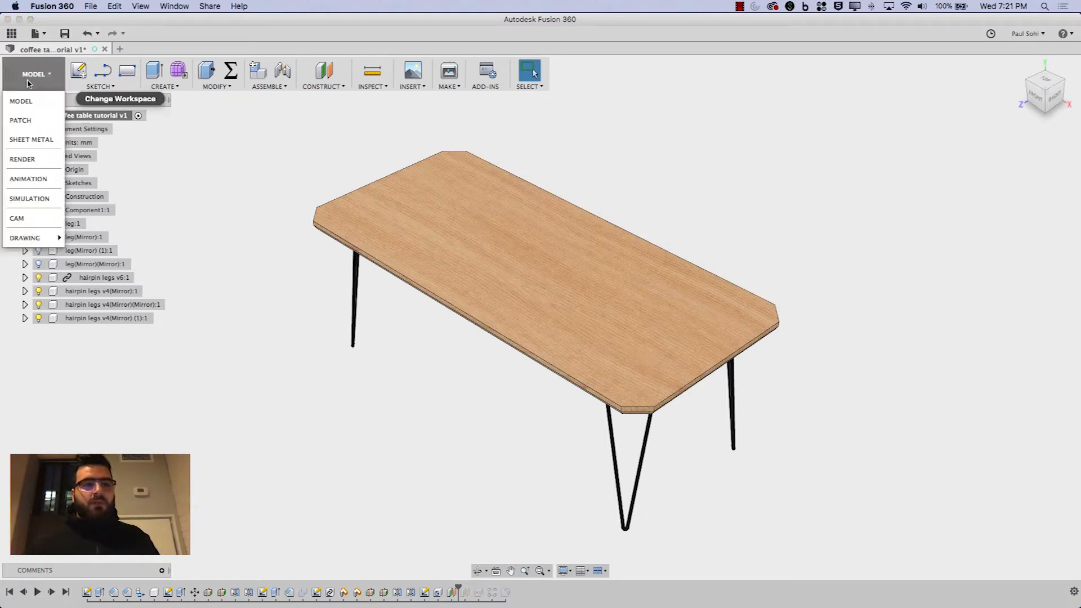
pyautogui.click(41, 218)
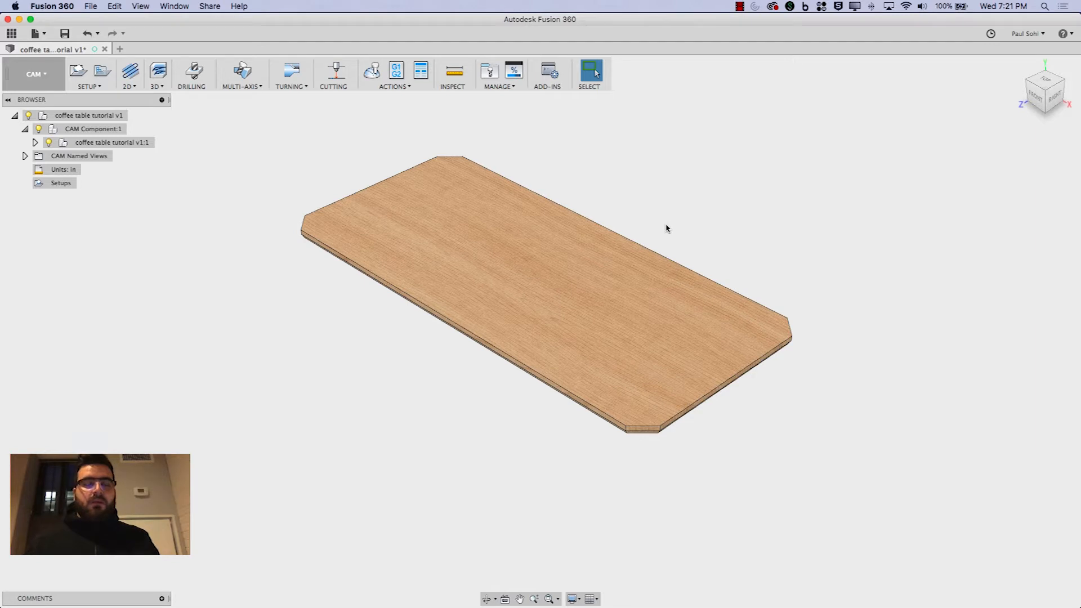
pyautogui.click(36, 143)
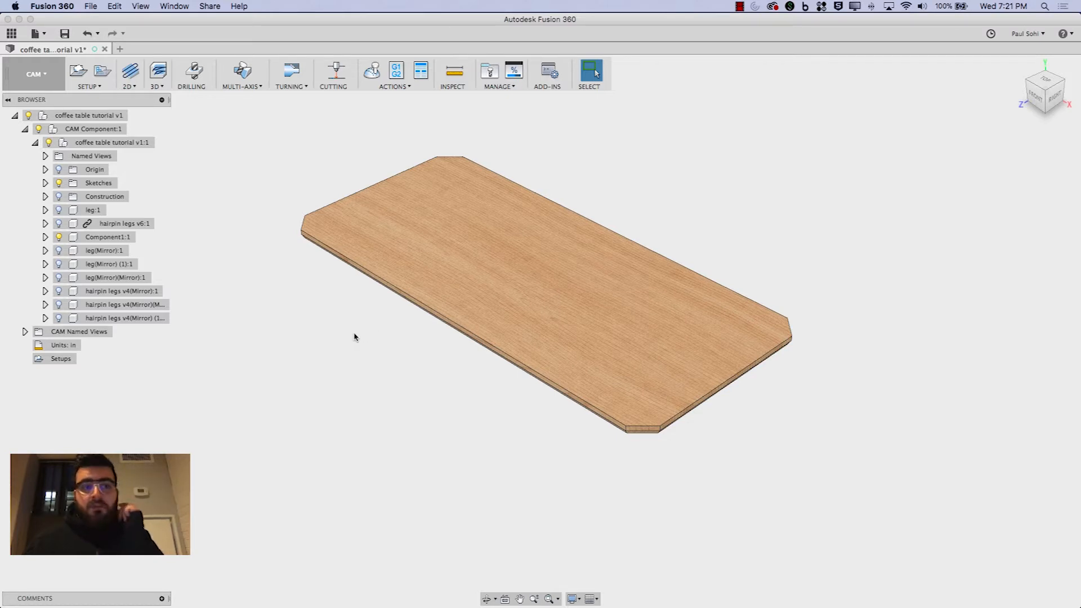
pyautogui.click(25, 129)
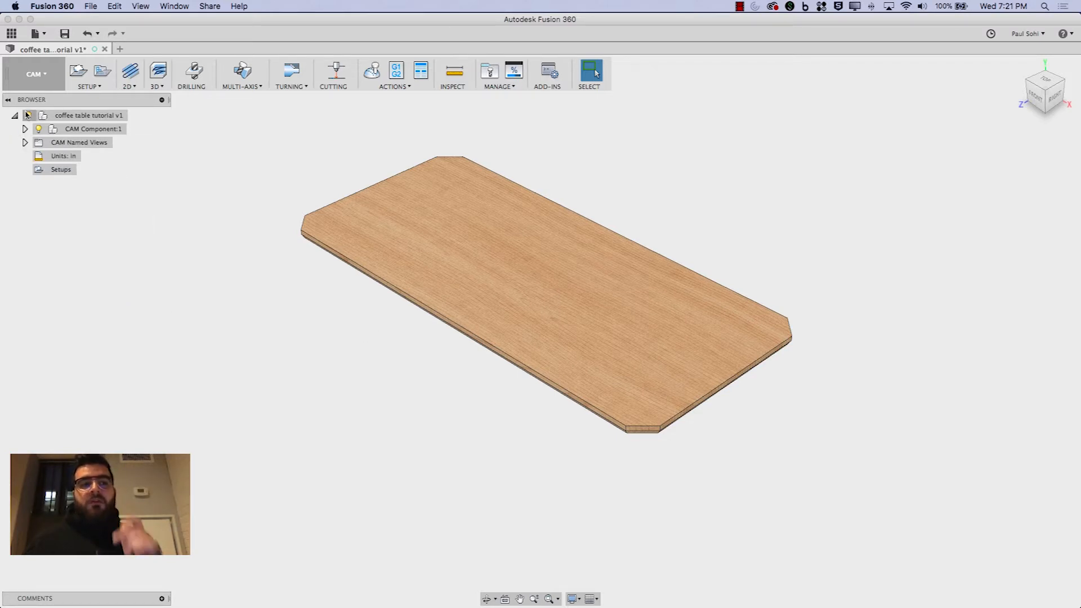
# - Return to the Model workspace to view the complete table with its legs, and go back to the CAM workspace
pyautogui.click(26, 87)
pyautogui.click(25, 99)
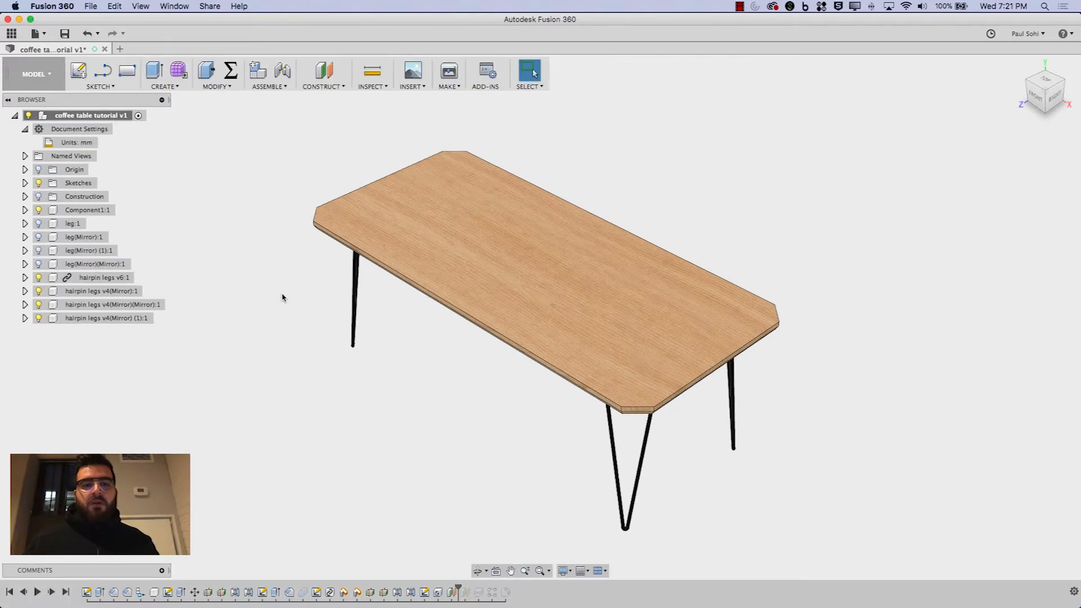
pyautogui.click(33, 74)
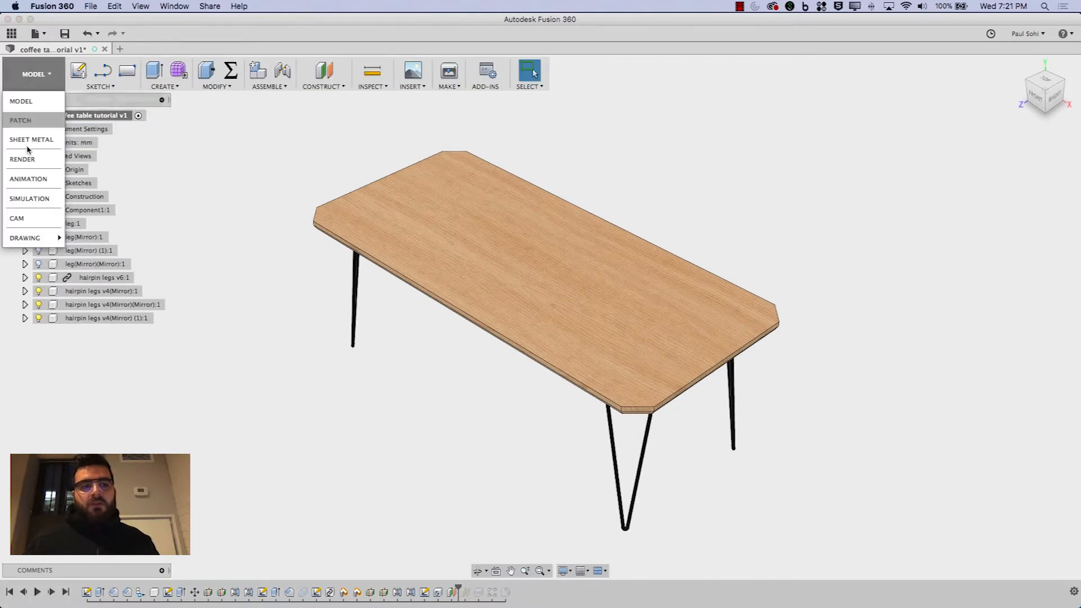
pyautogui.click(25, 218)
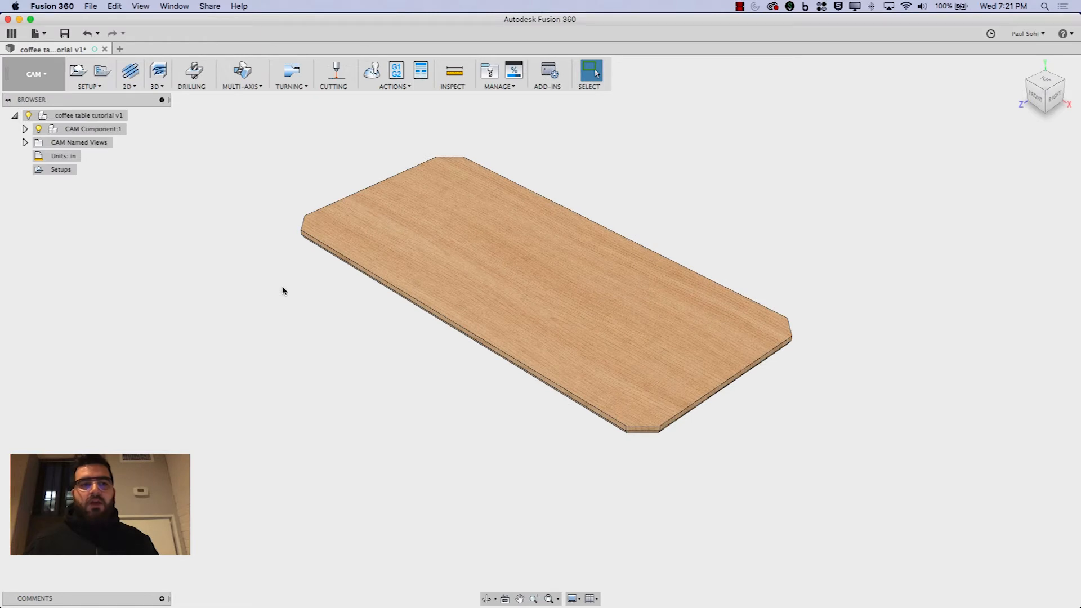
# - Create a new milling setup and align its Z axis with the vertical edge at the tabletop's cut corner, flipped to point upward
pyautogui.moveTo(259, 260); pyautogui.dragTo(279, 345, button='middle')
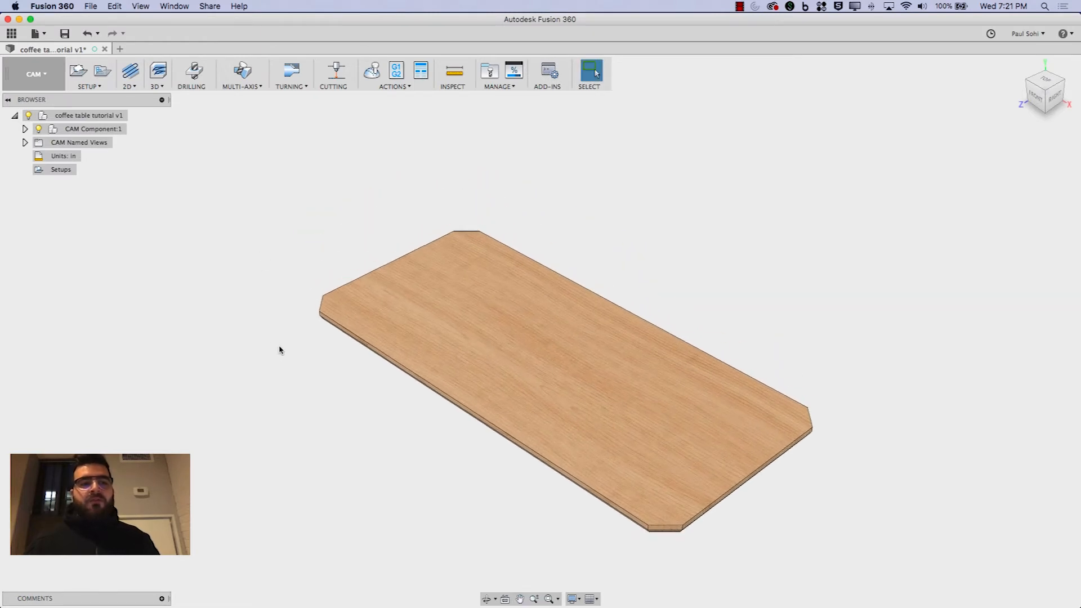
pyautogui.click(91, 87)
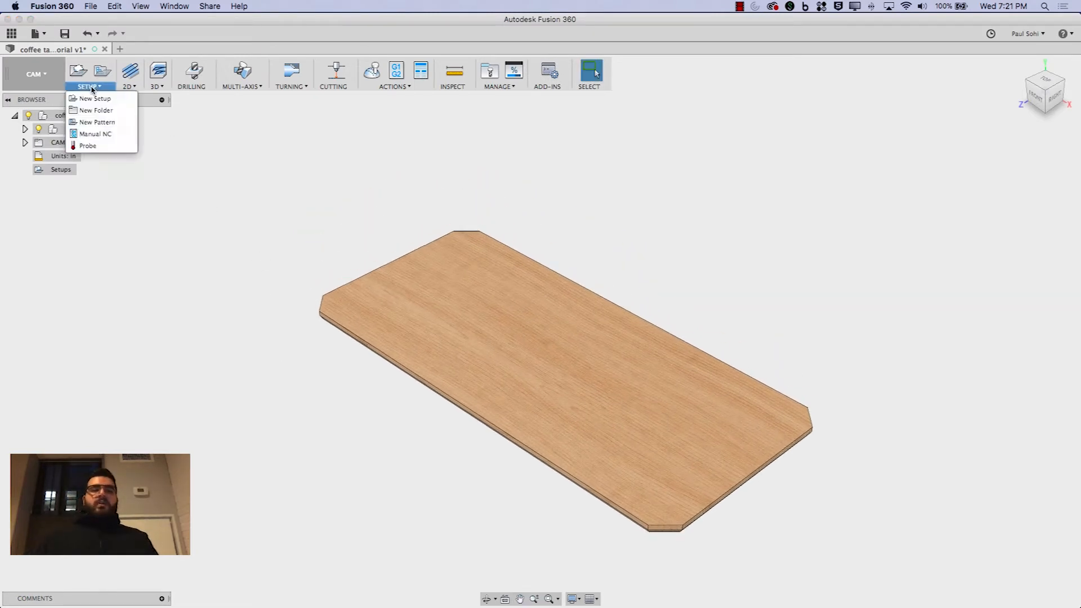
pyautogui.click(90, 99)
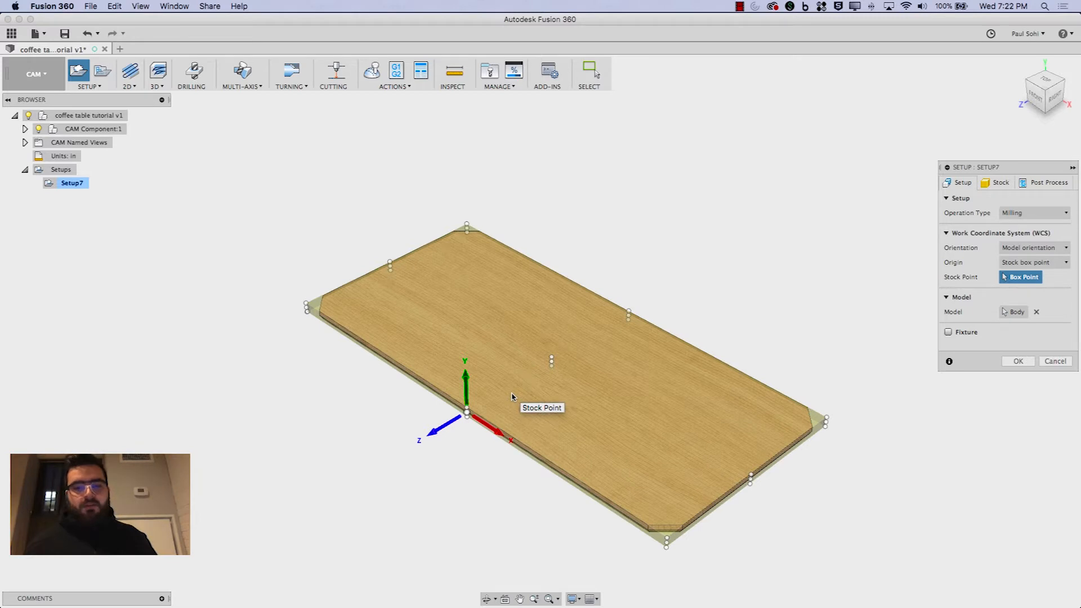
pyautogui.click(450, 424)
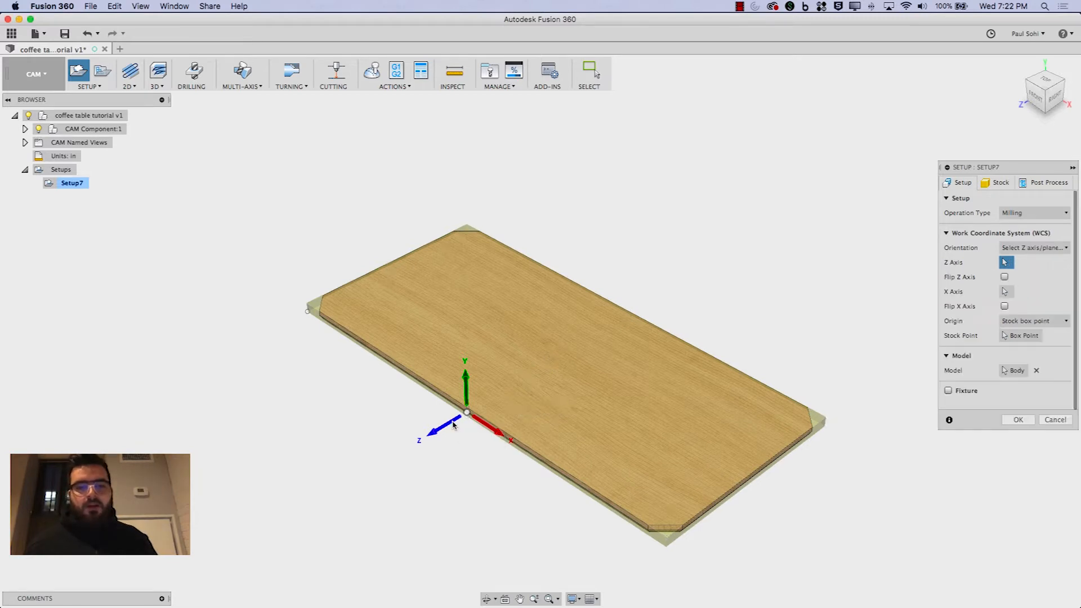
pyautogui.click(648, 528)
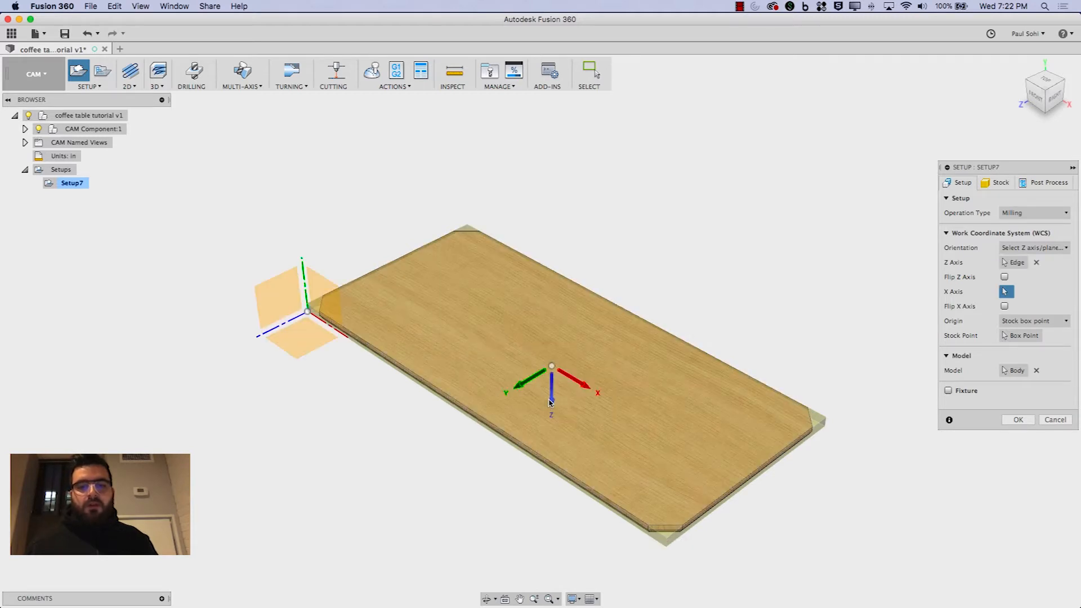
pyautogui.click(551, 401)
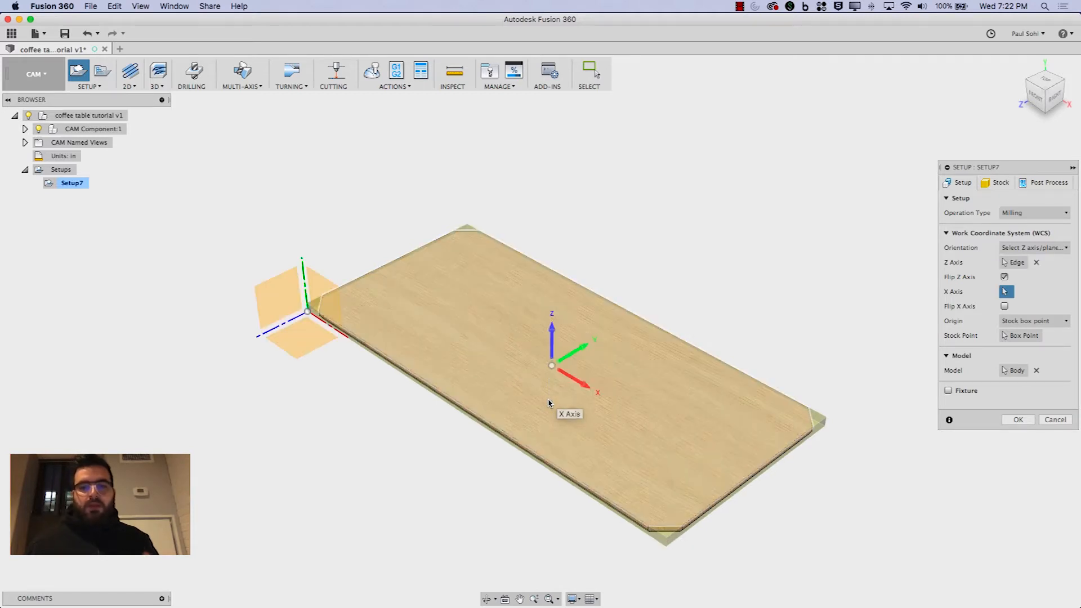
# - Place the setup's origin at the lower stock box corner, where the X and Y axes run along the tabletop's edges
pyautogui.click(552, 365)
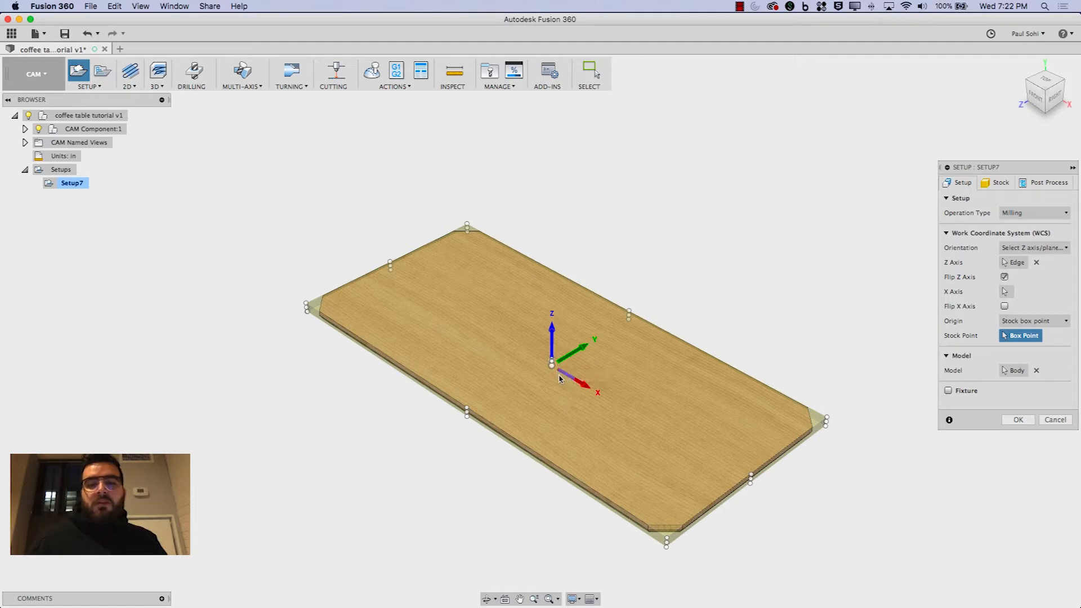
pyautogui.scroll(-1, 302, 324)
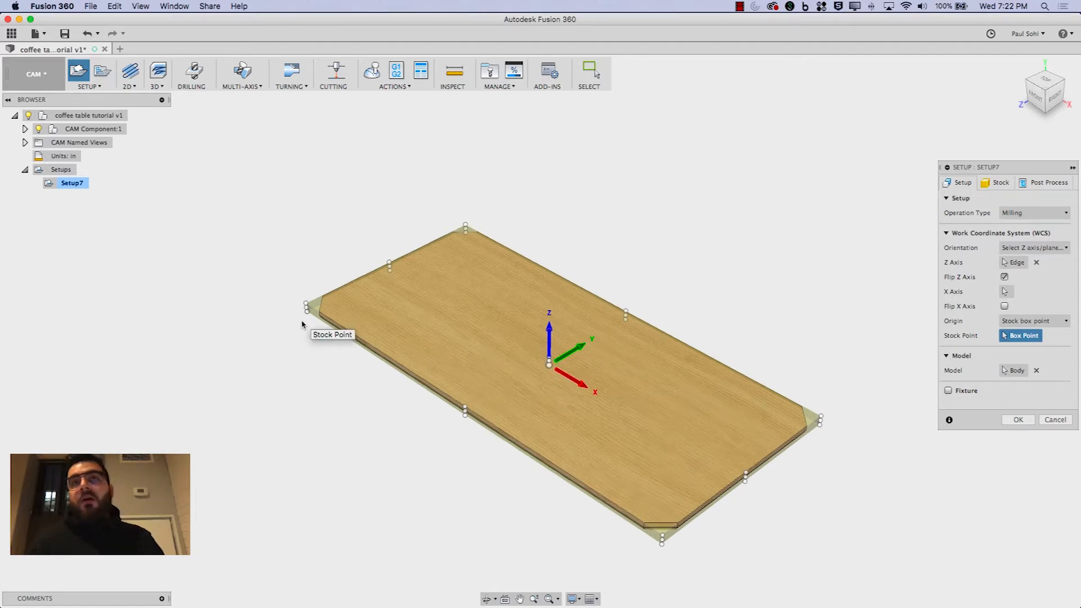
pyautogui.scroll(-1, 302, 324)
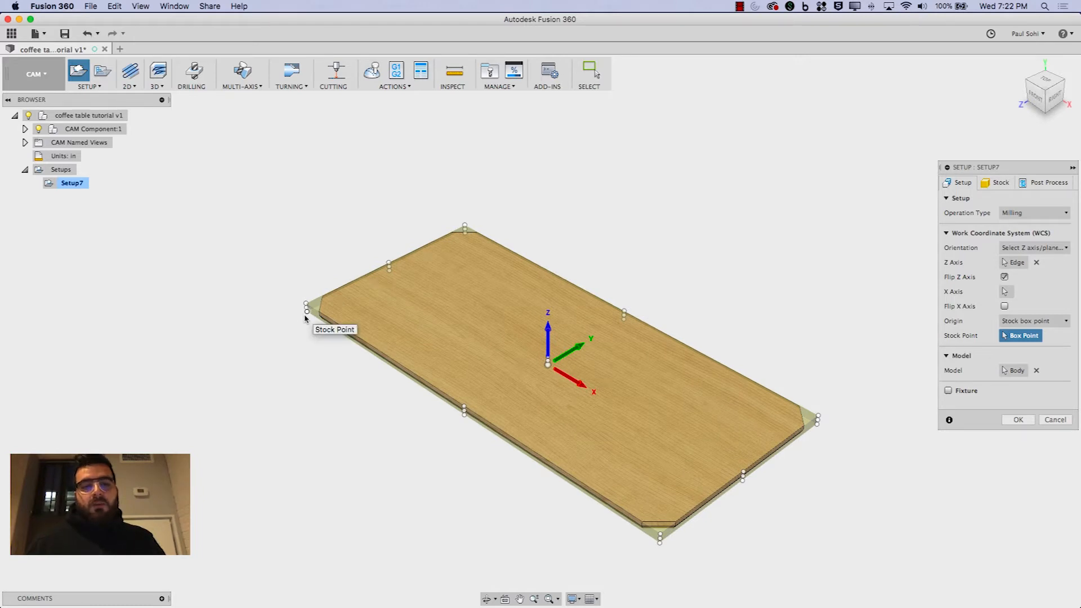
pyautogui.click(304, 317)
pyautogui.scroll(4, 304, 317)
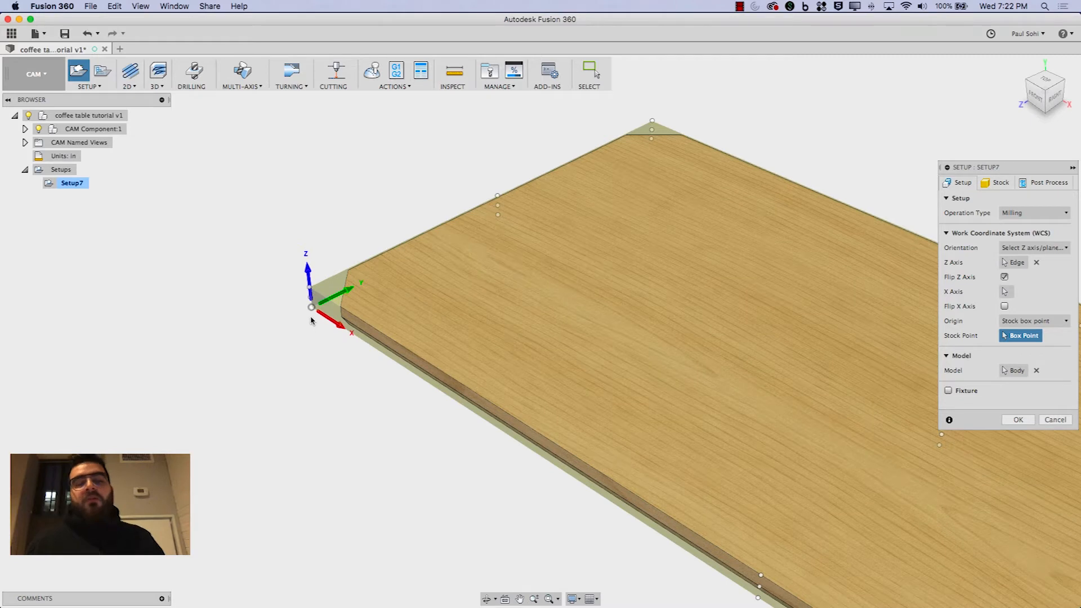
pyautogui.scroll(-1, 311, 320)
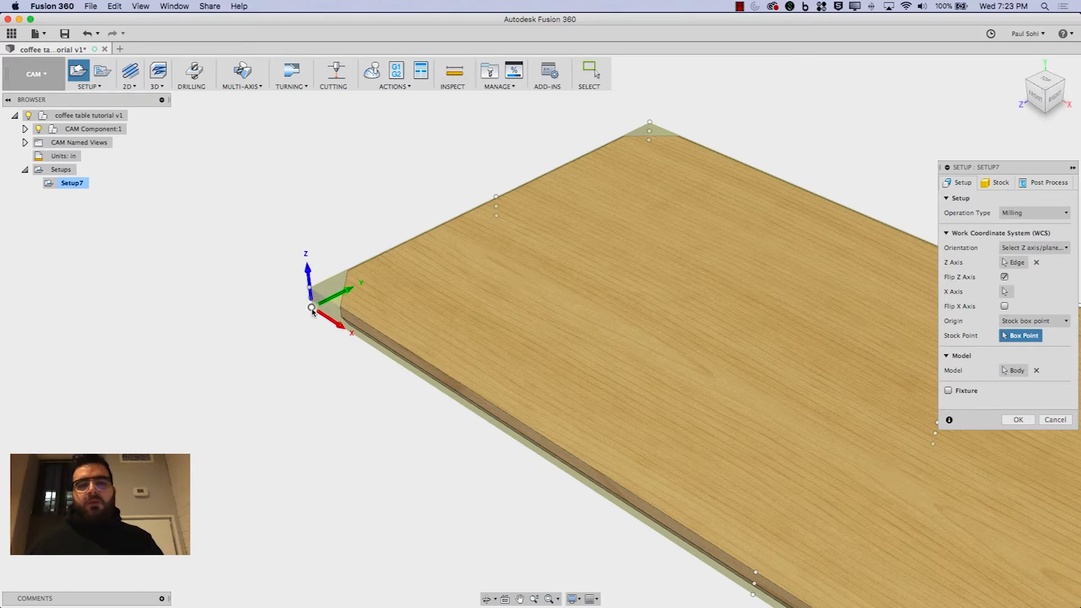
pyautogui.scroll(-5, 262, 291)
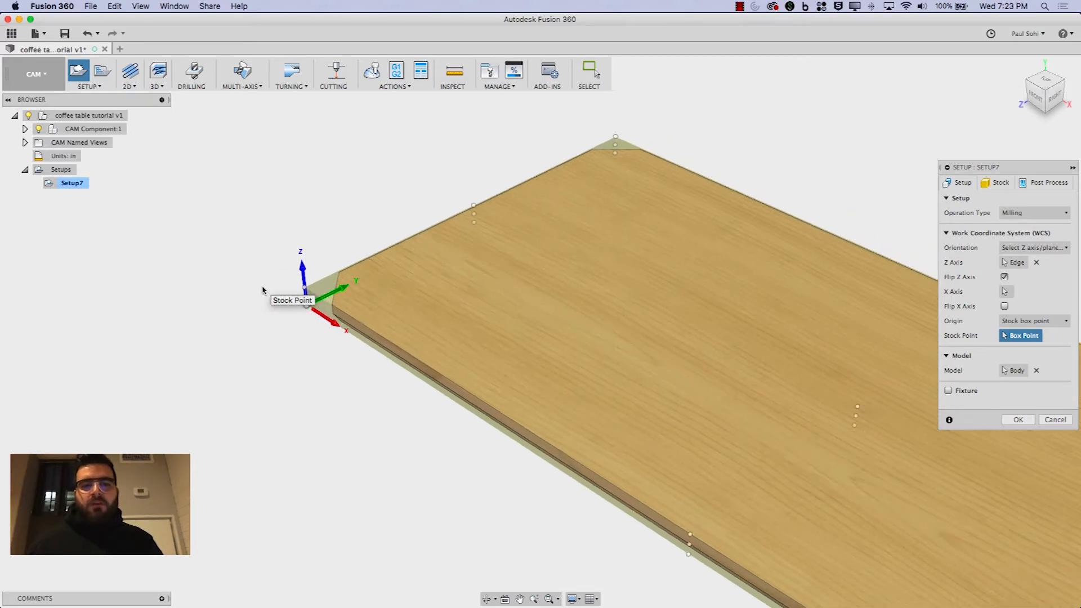
pyautogui.scroll(5, 262, 290)
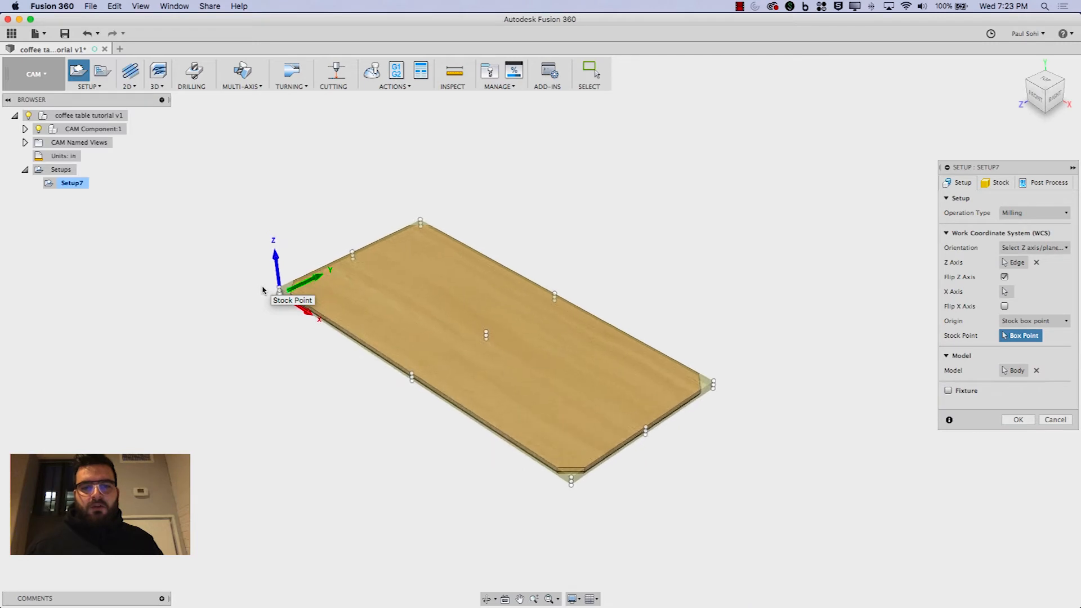
# - Try the Fixed size box stock mode for the setup, and discard the setup
pyautogui.click(994, 185)
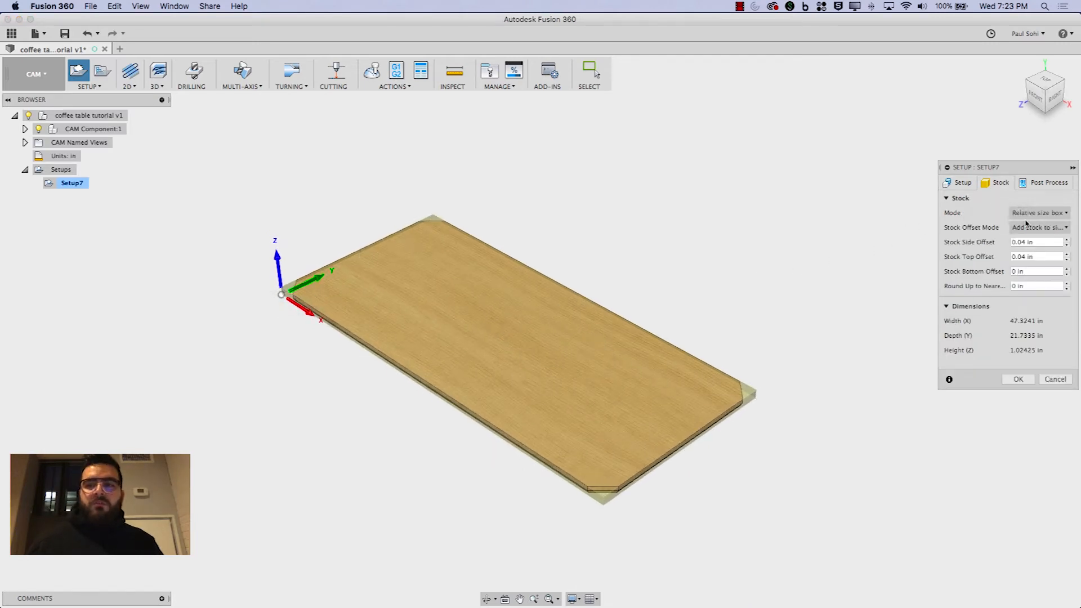
pyautogui.moveTo(1034, 219)
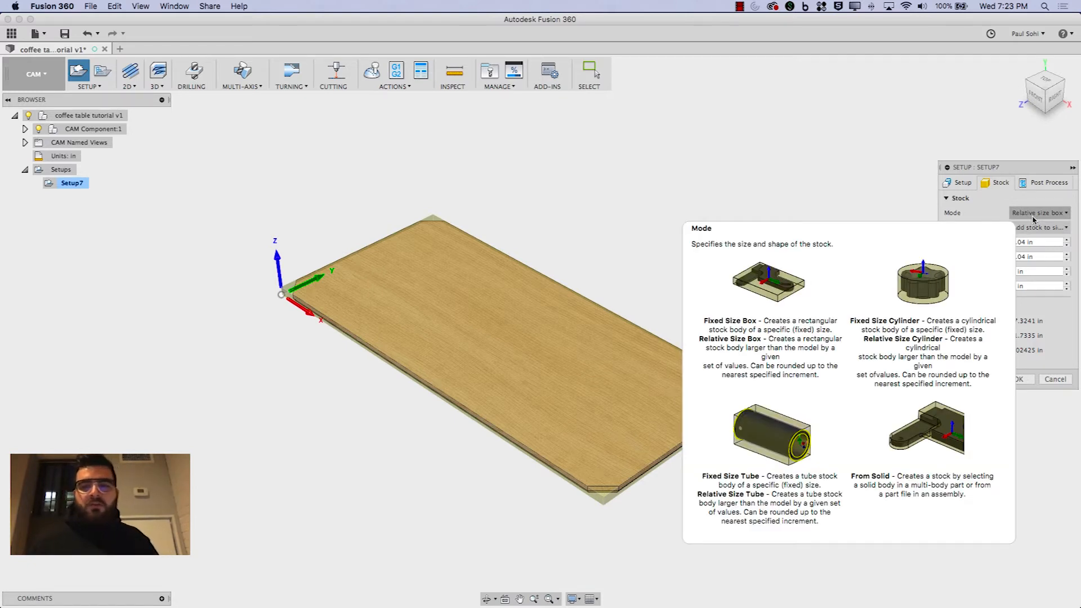
pyautogui.click(1033, 218)
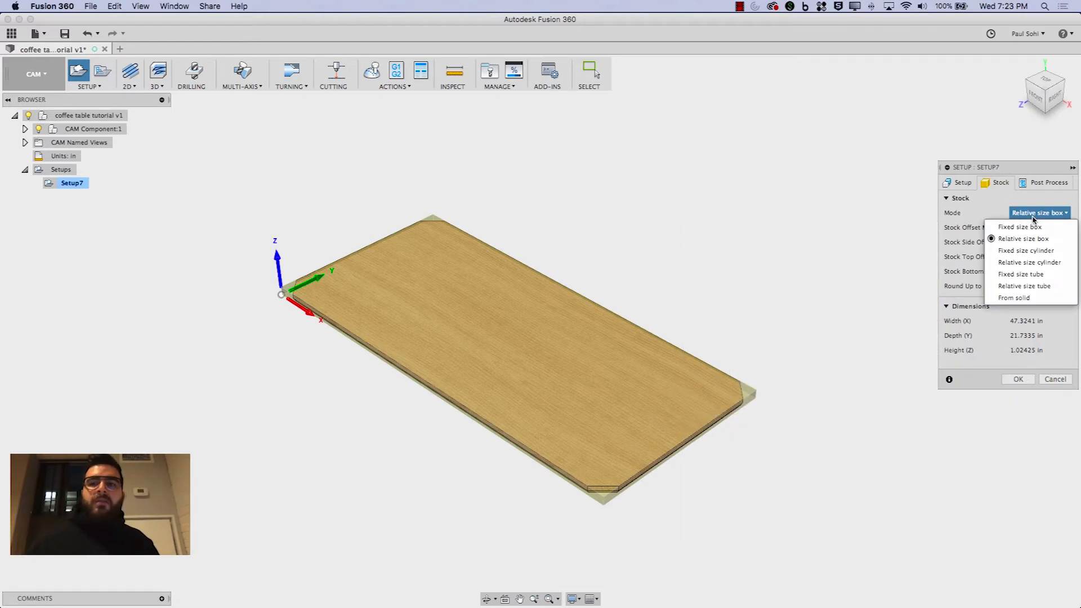
pyautogui.click(1020, 225)
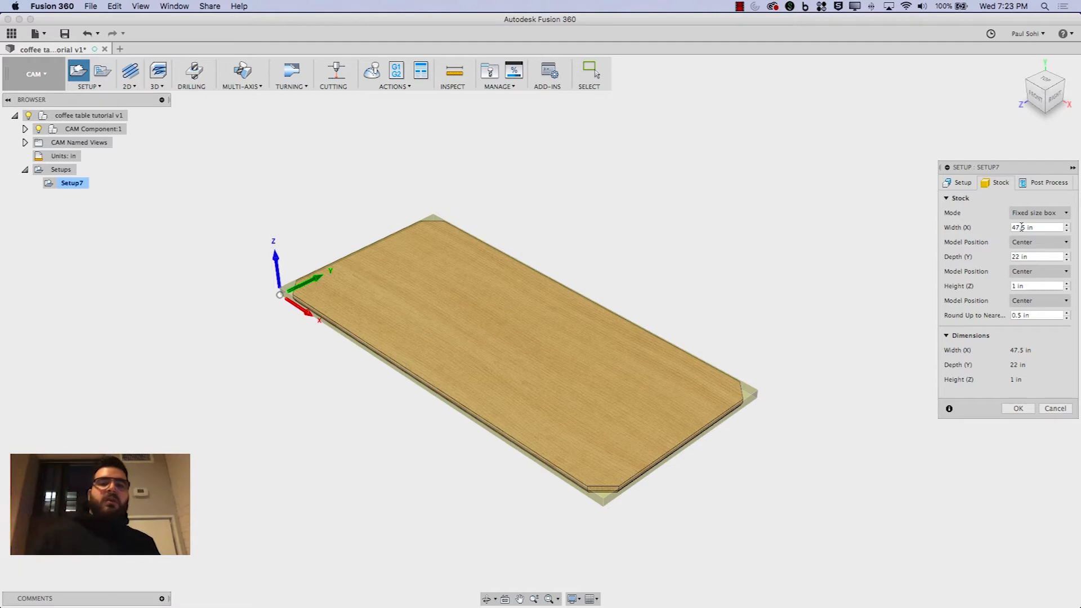
pyautogui.click(1055, 408)
# - Check the document units in the Model workspace and return to the CAM workspace
pyautogui.click(41, 79)
pyautogui.click(34, 100)
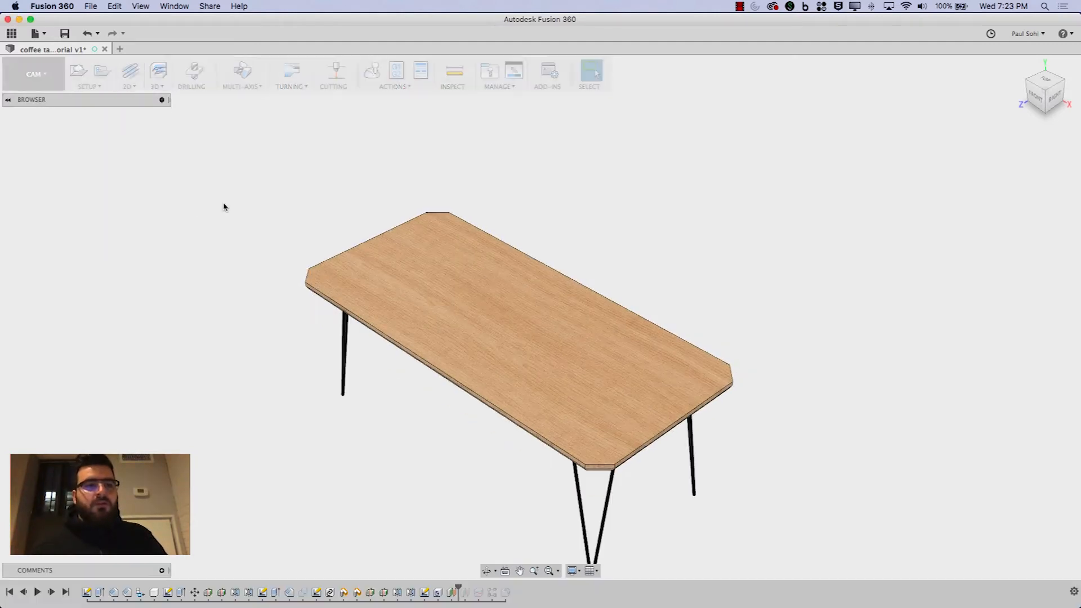
pyautogui.moveTo(68, 147)
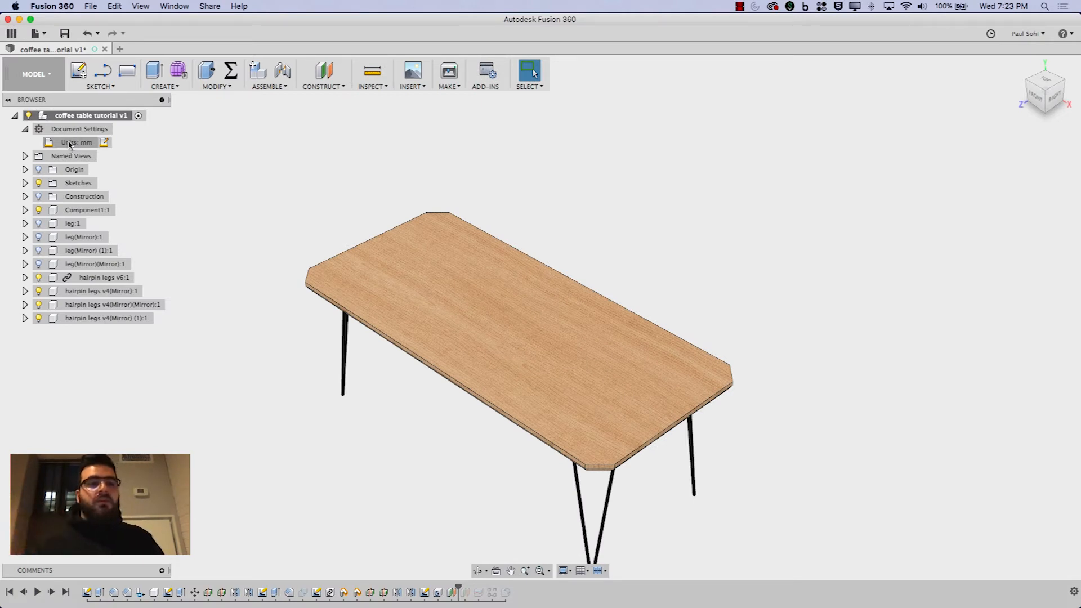
pyautogui.click(35, 75)
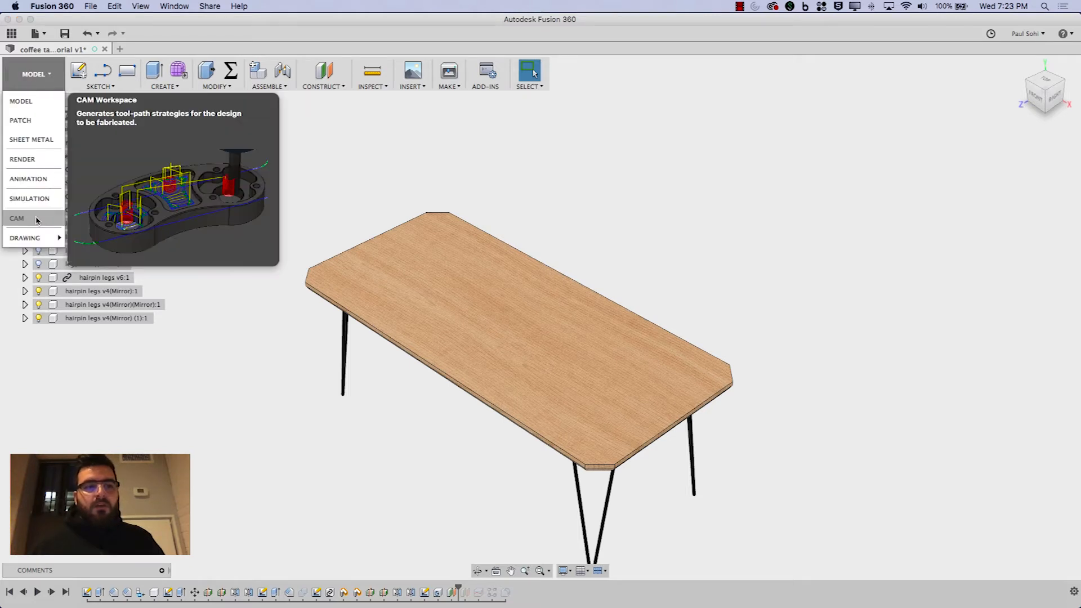
pyautogui.click(17, 219)
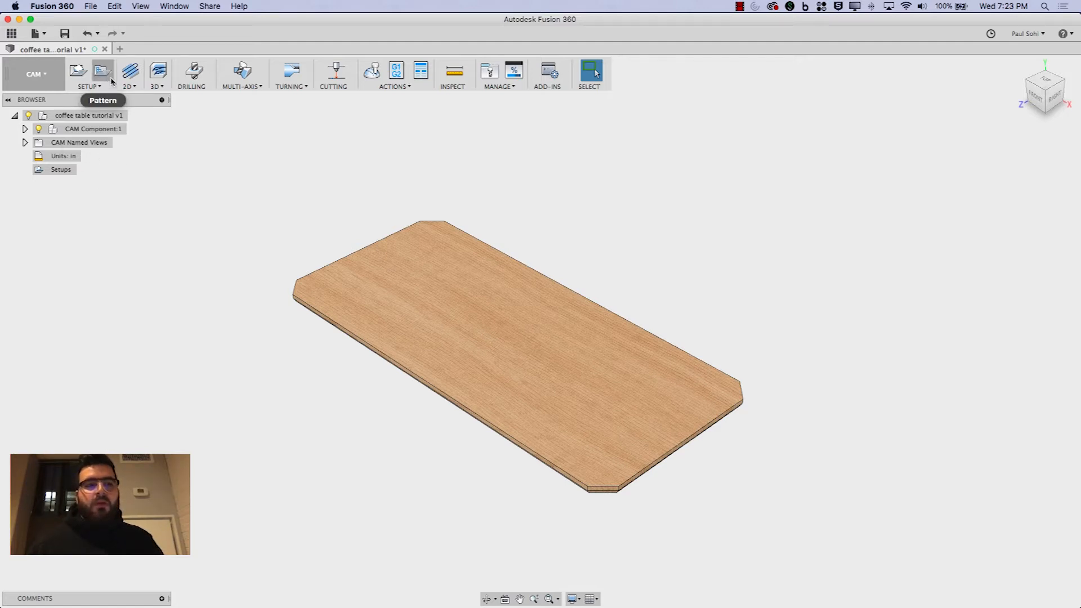
# - Create a new milling setup with Z pointing upward along the tabletop's vertical corner edge and the origin at the lower stock box corner
pyautogui.click(78, 70)
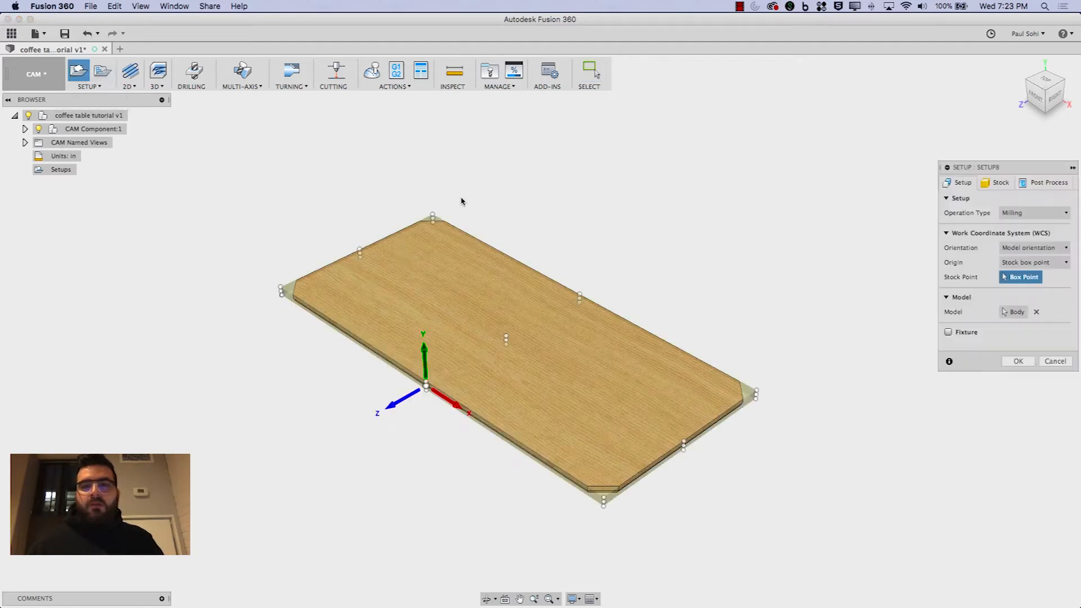
pyautogui.click(410, 395)
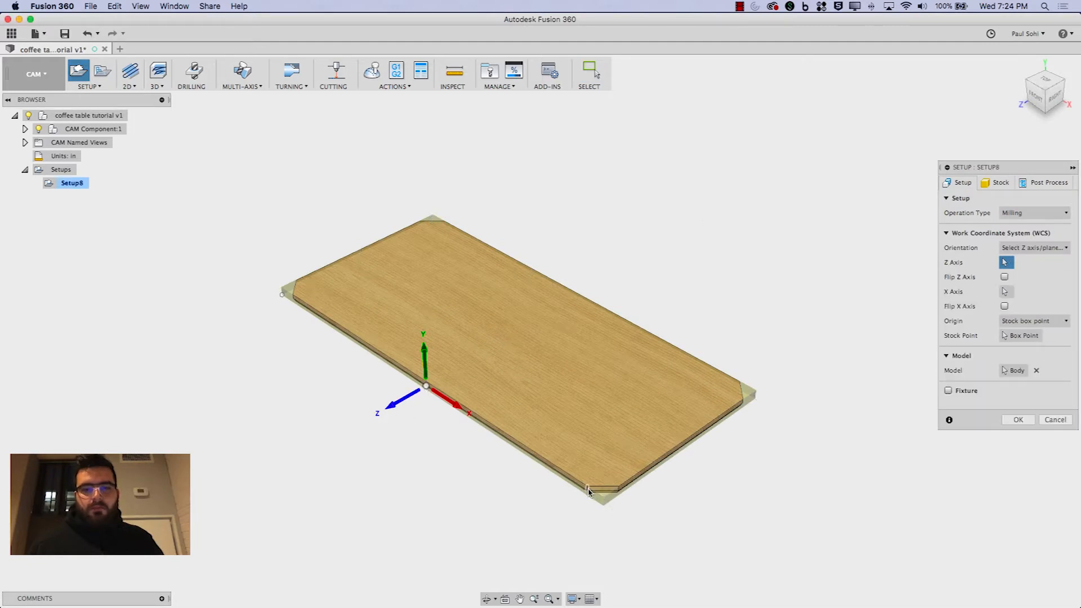
pyautogui.click(595, 491)
pyautogui.click(507, 383)
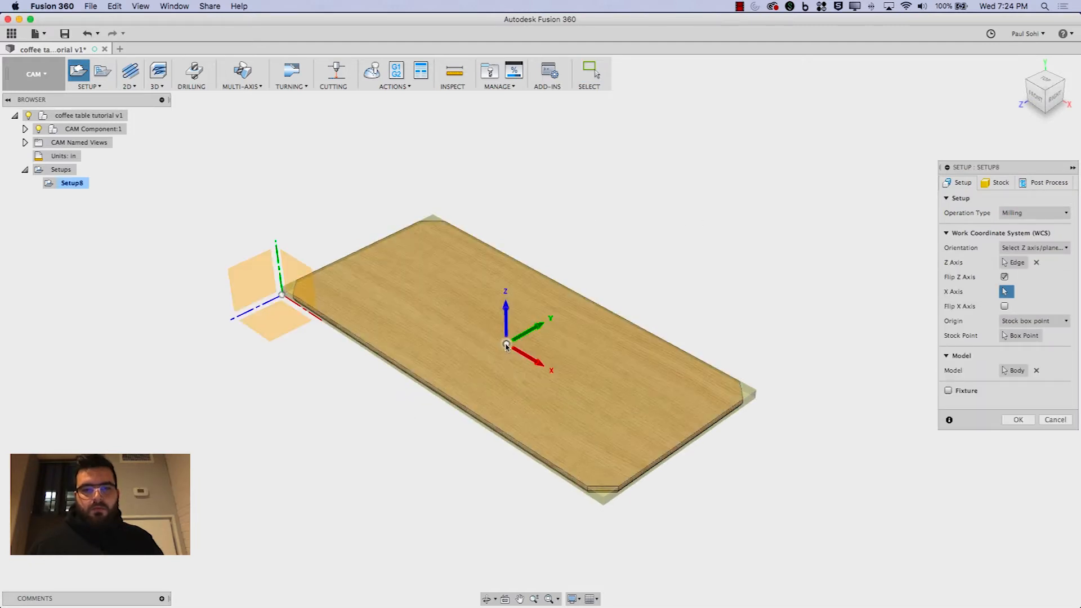
pyautogui.click(281, 293)
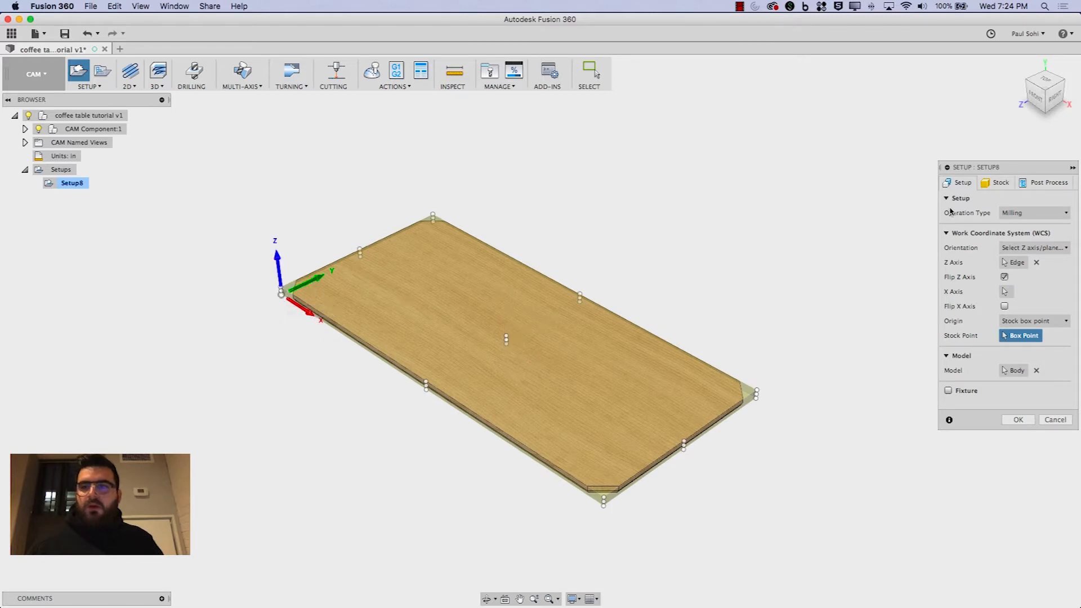
# - Define the setup's stock as a Fixed size box with a width (X) of 65 in
pyautogui.click(989, 182)
pyautogui.click(1013, 213)
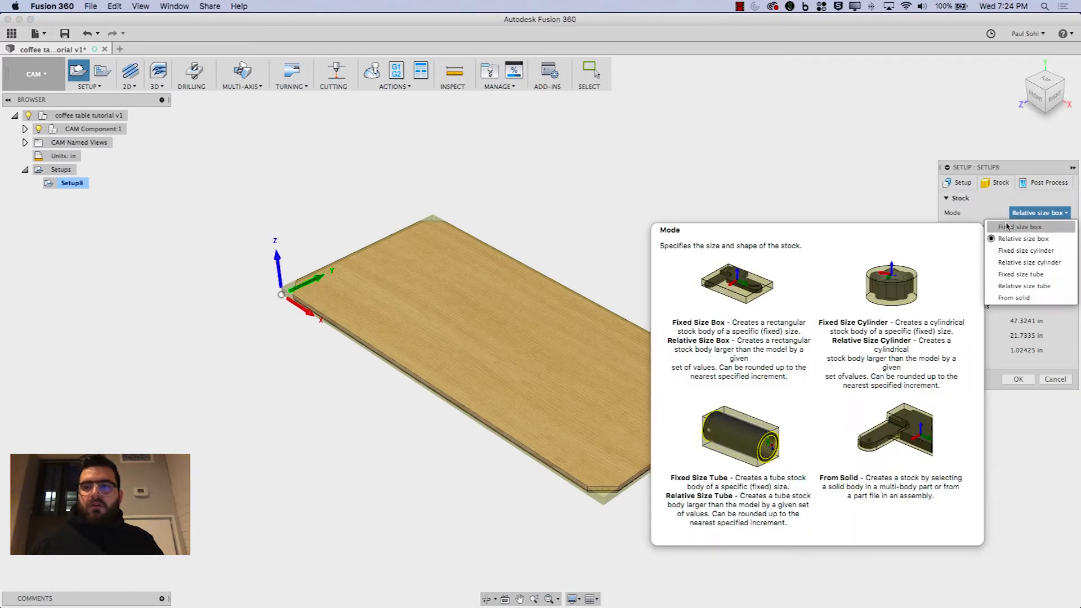
pyautogui.click(1002, 224)
pyautogui.click(1059, 227)
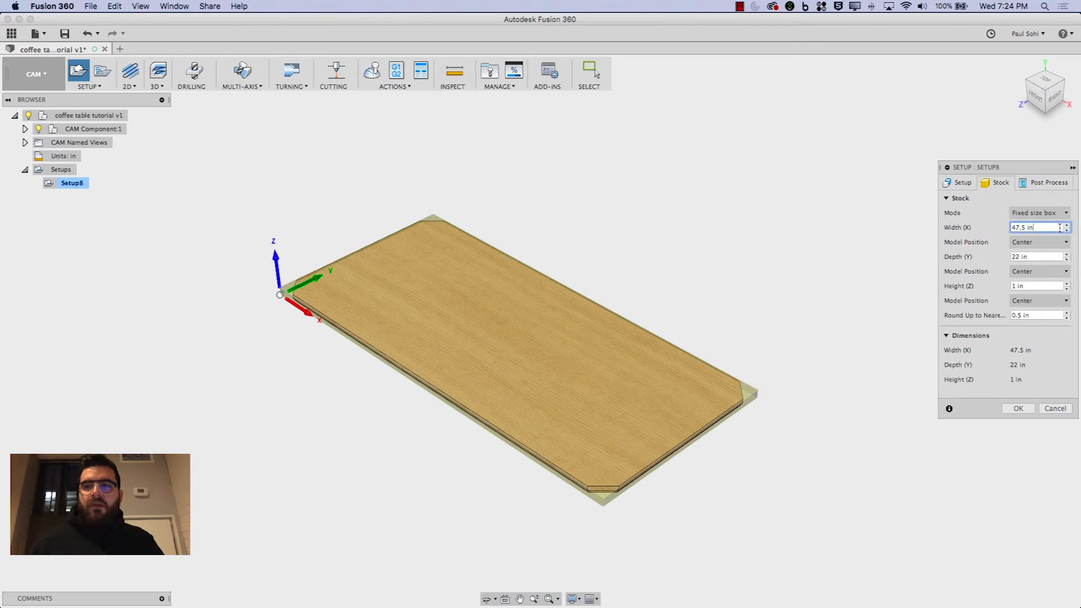
pyautogui.write('65')
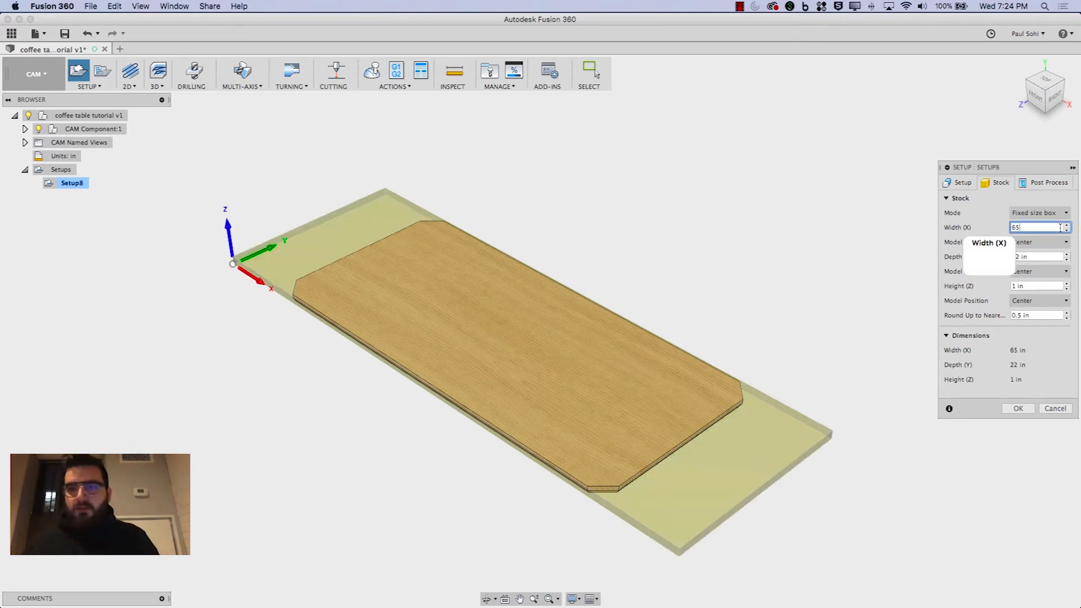
# - Set the fixed-size stock's depth (Y) to 24 in and its height (Z) to 1.75 in
pyautogui.doubleClick(1057, 257)
pyautogui.click(1057, 257)
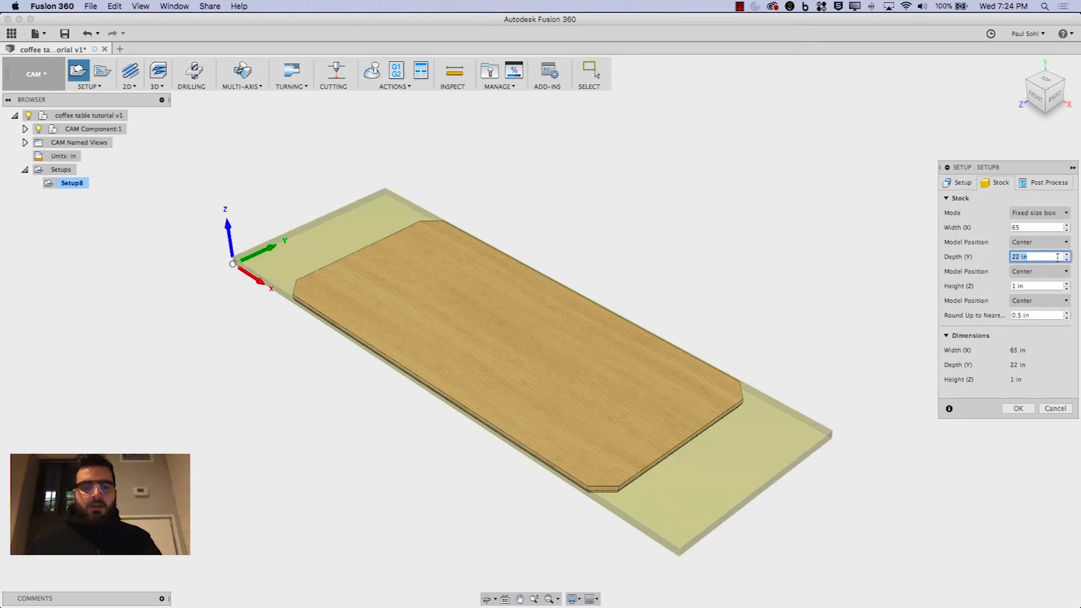
pyautogui.write('24')
pyautogui.click(1041, 286)
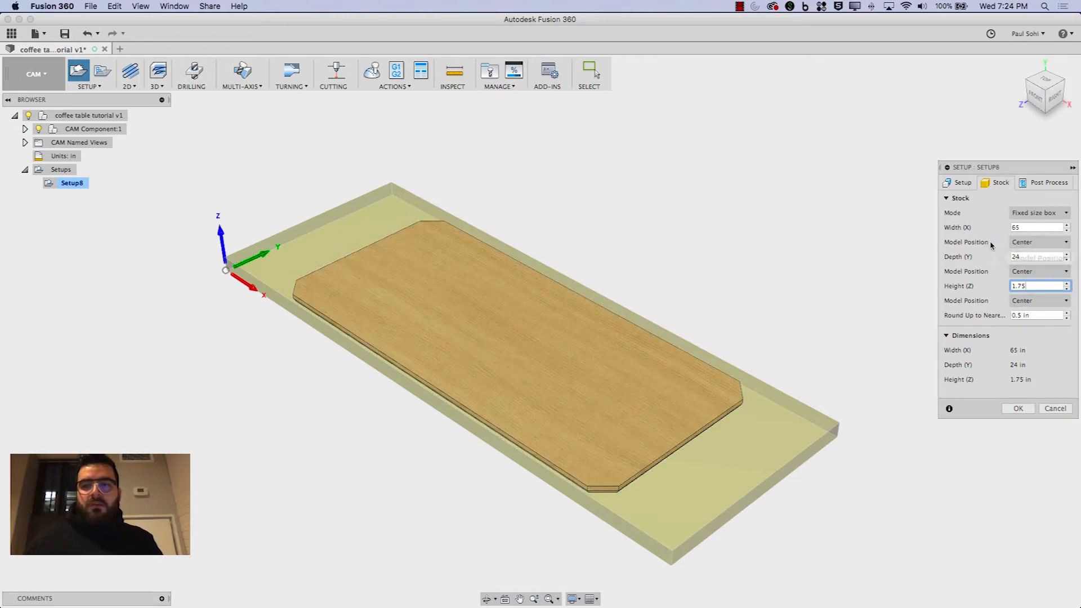
# - Position the model along the stock's width as Offset from left side (-X) with an offset of 1 in
pyautogui.click(1013, 242)
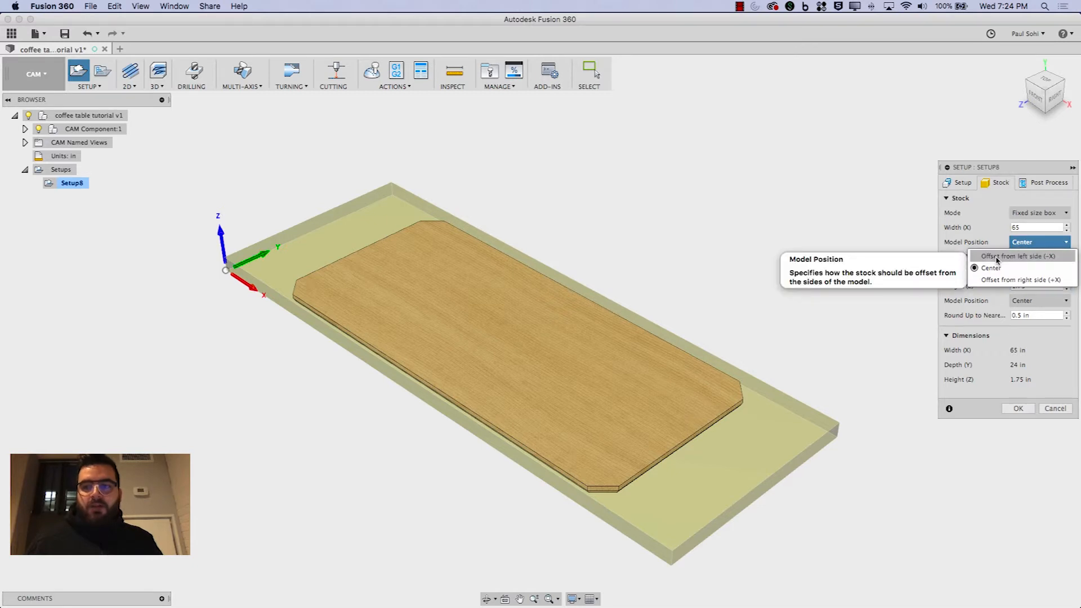
pyautogui.click(997, 257)
pyautogui.click(1022, 256)
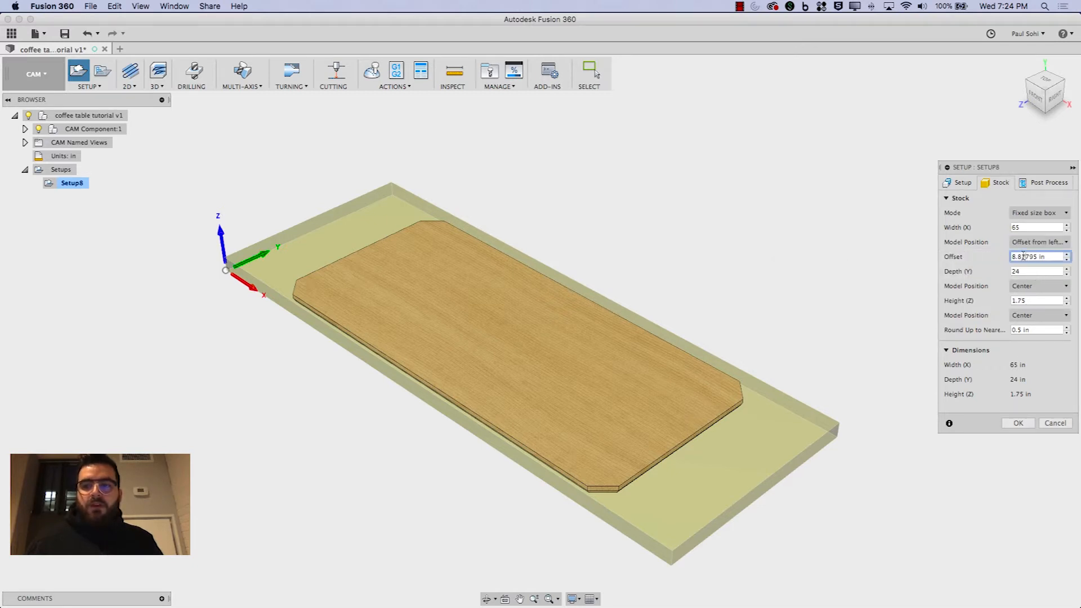
pyautogui.write('1')
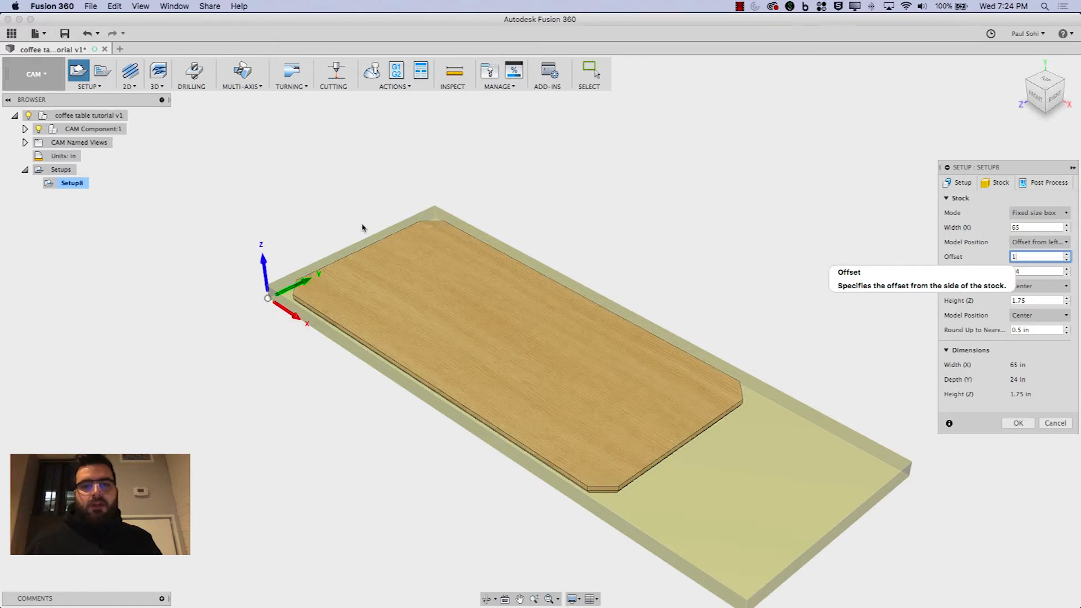
# - Position the model in the stock's height as Offset from bottom (-Z) with a 0.25 in offset, and confirm the setup
pyautogui.click(1032, 85)
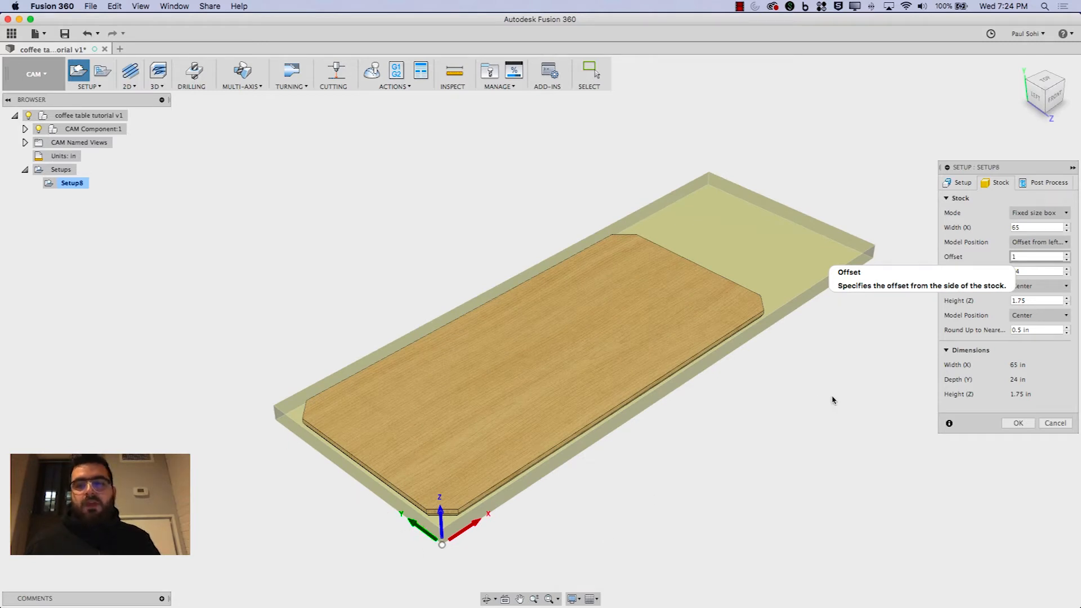
pyautogui.click(1055, 95)
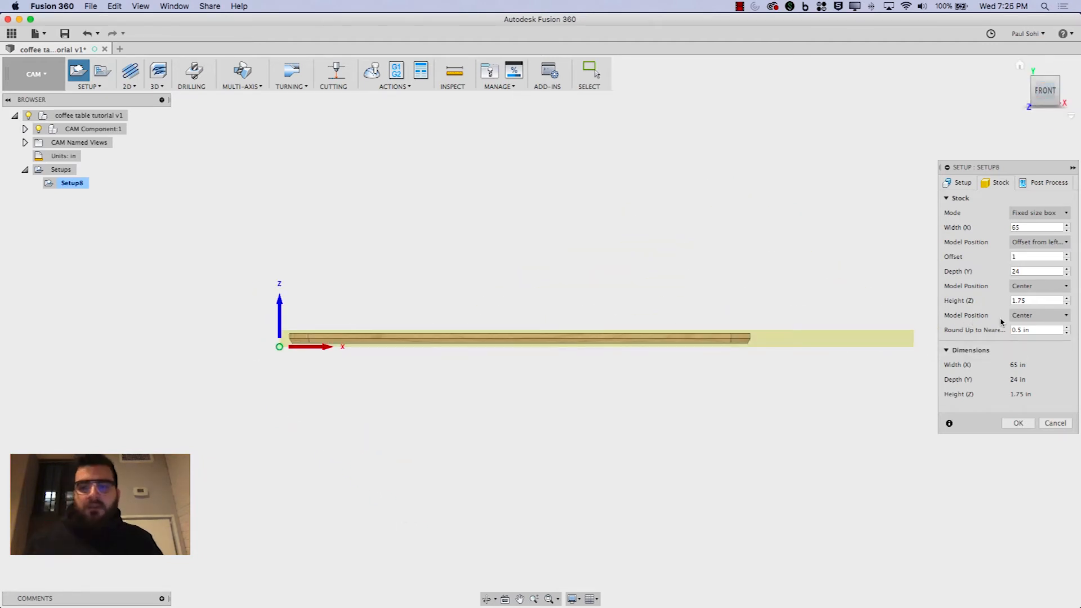
pyautogui.scroll(5, 682, 324)
pyautogui.scroll(3, 682, 324)
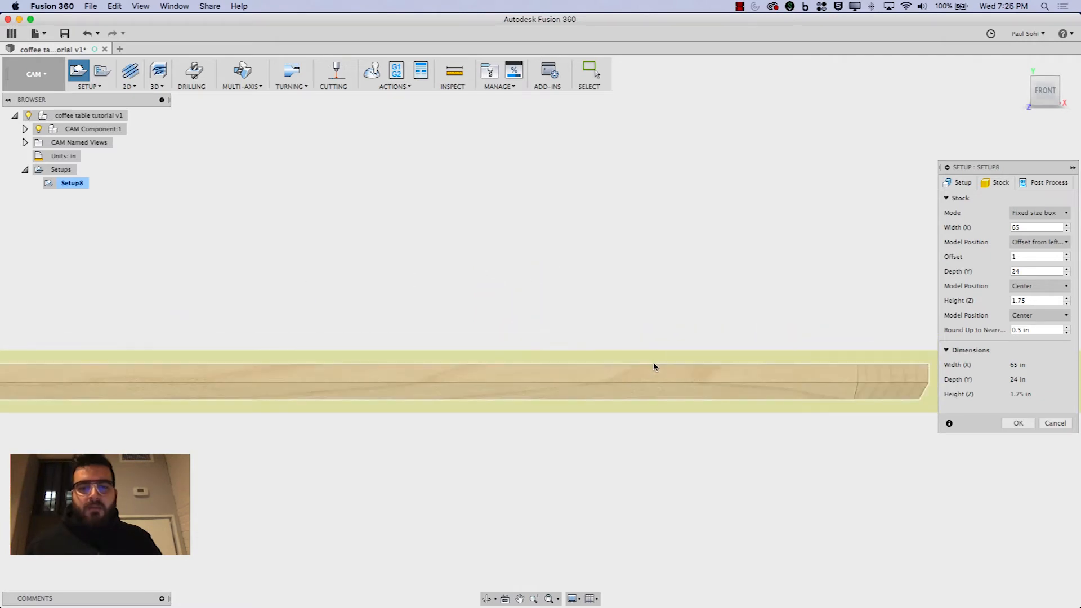
pyautogui.scroll(-5, 657, 369)
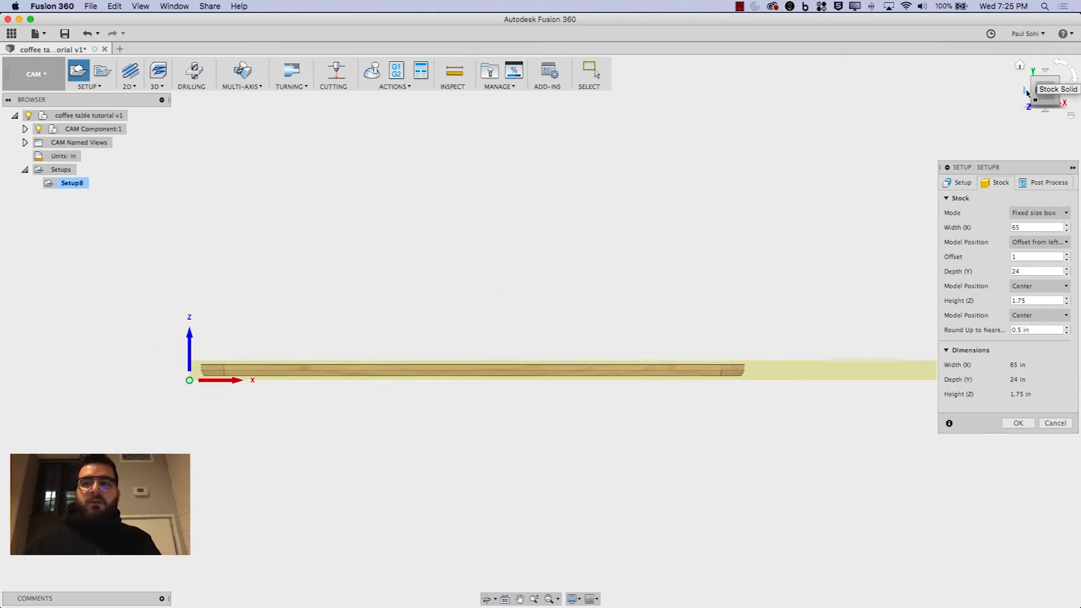
pyautogui.click(1026, 92)
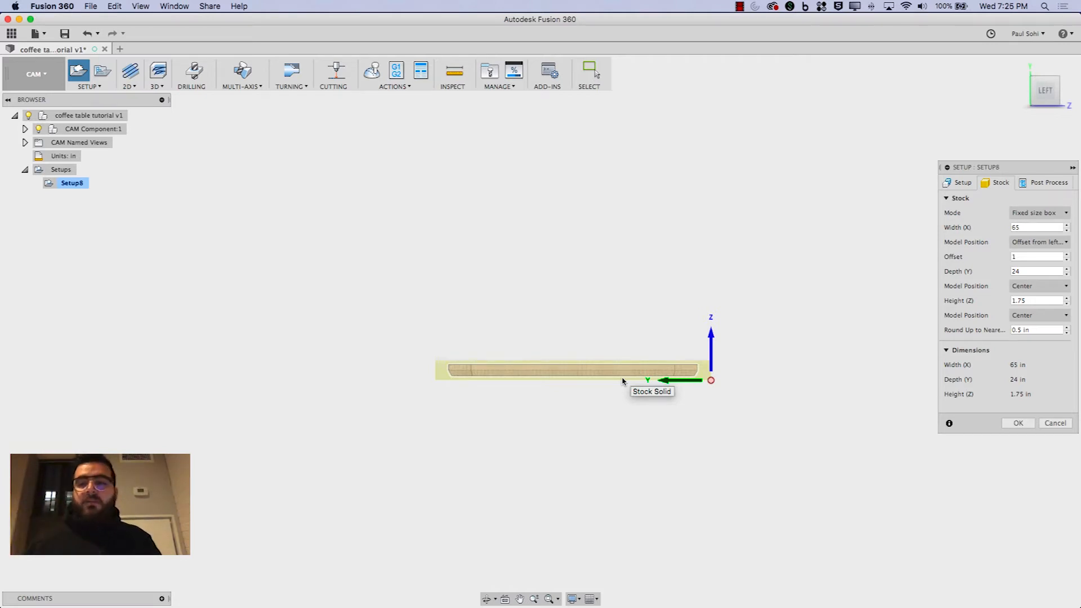
pyautogui.click(1021, 318)
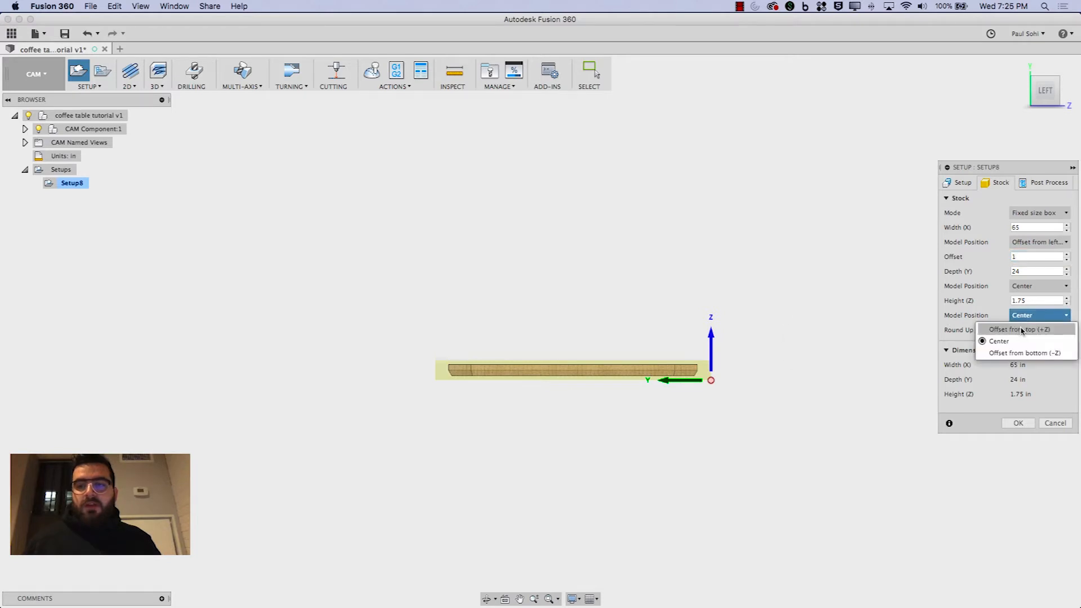
pyautogui.click(1000, 353)
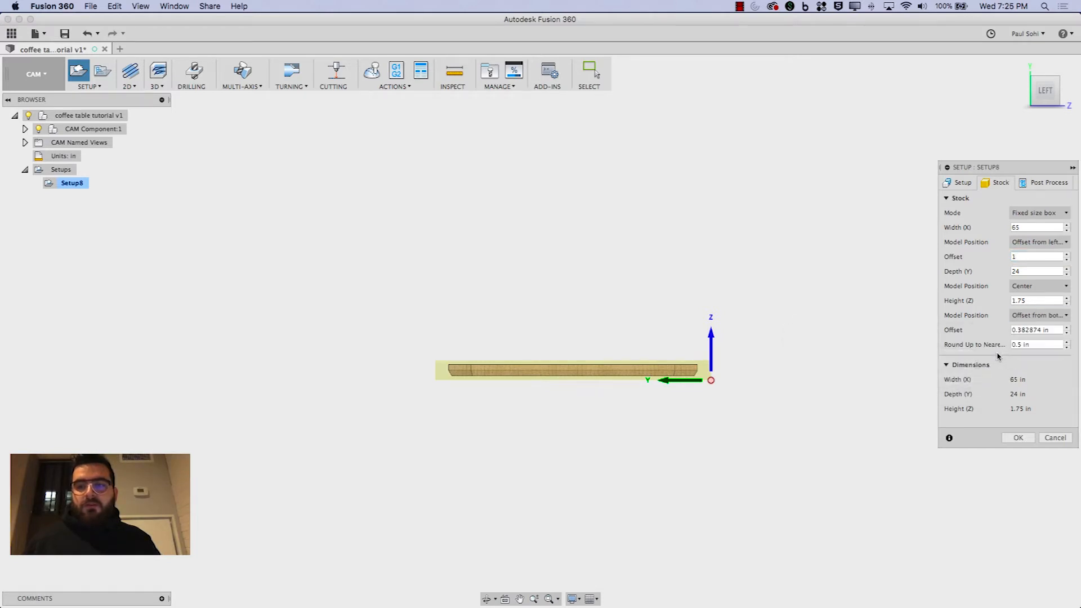
pyautogui.click(1039, 330)
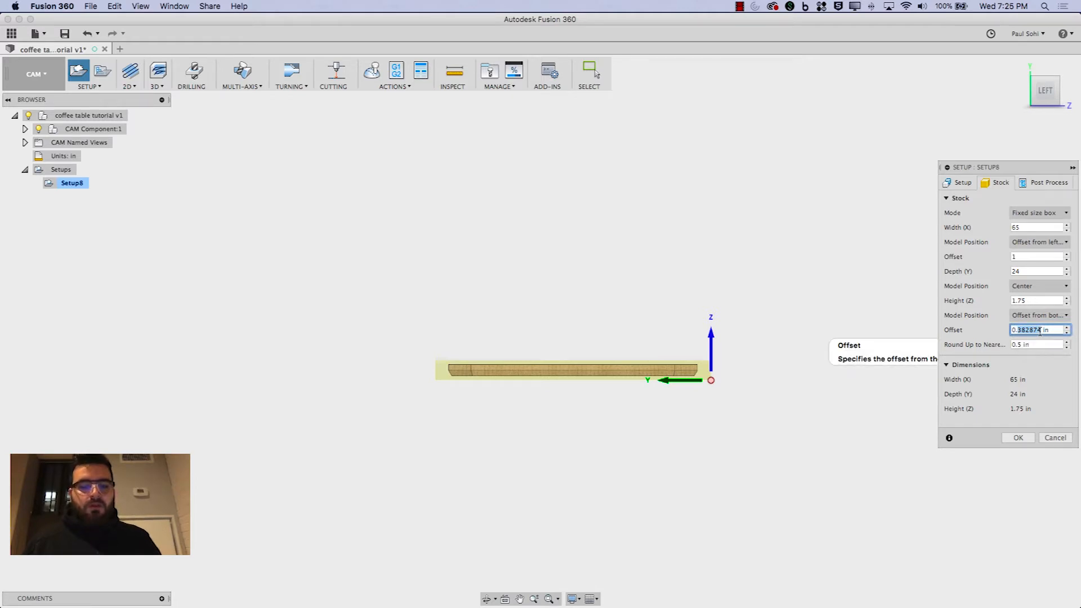
pyautogui.write('.25')
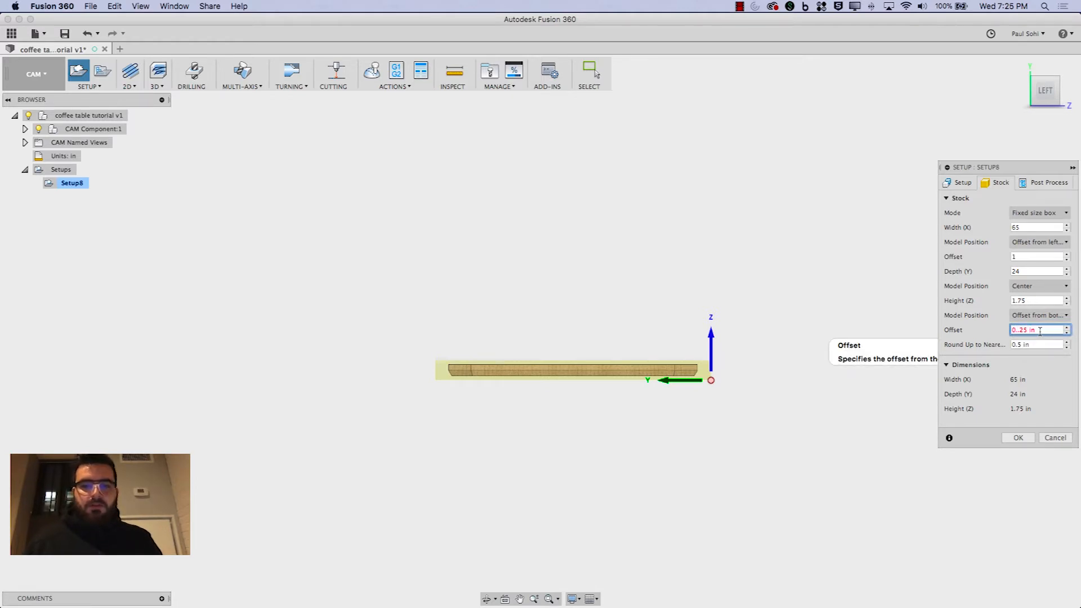
pyautogui.press('BackSpace')
pyautogui.scroll(2, 643, 378)
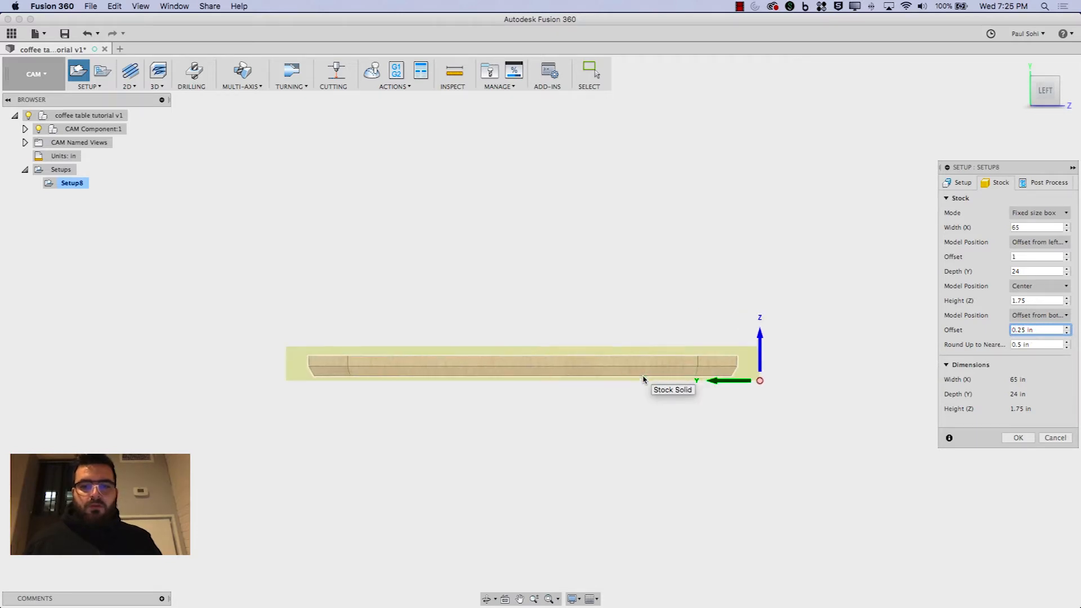
pyautogui.scroll(3, 644, 379)
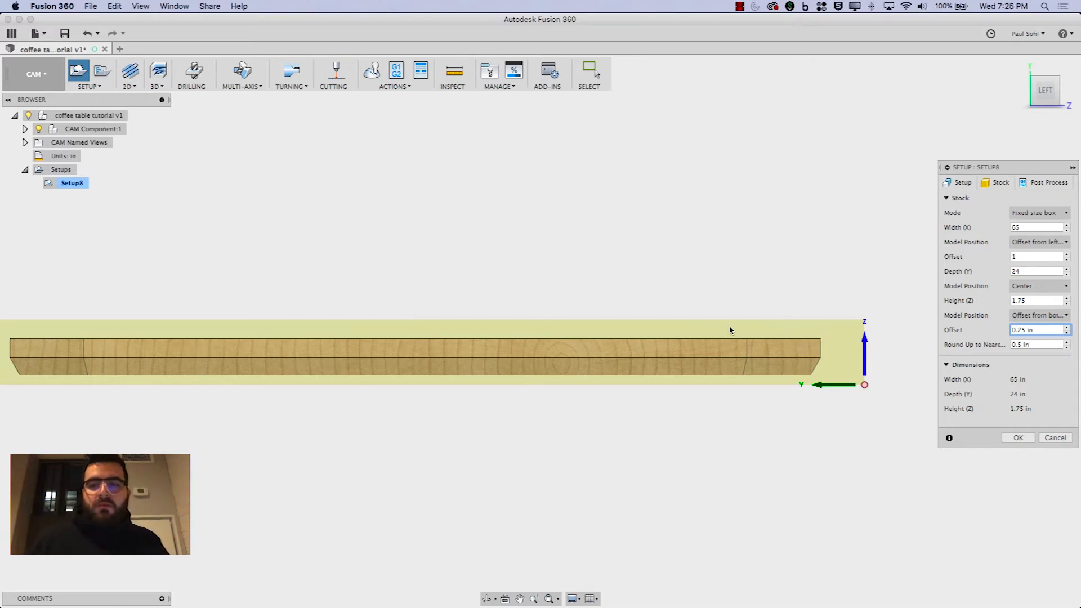
pyautogui.click(1009, 438)
pyautogui.click(1019, 68)
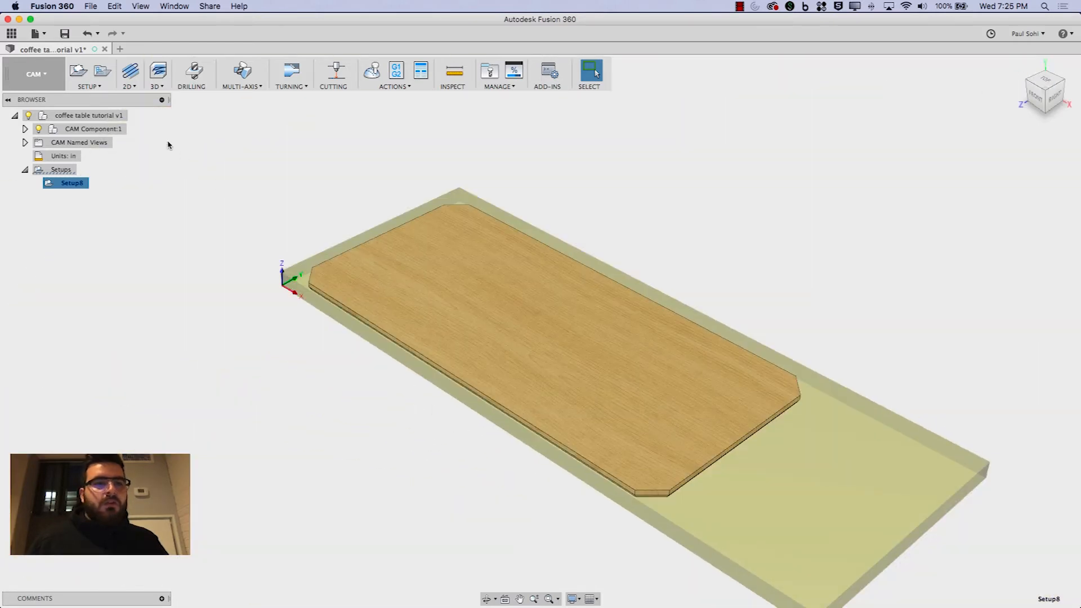
# - Start a 2D Face operation in the new setup and open its tool selection
pyautogui.click(128, 84)
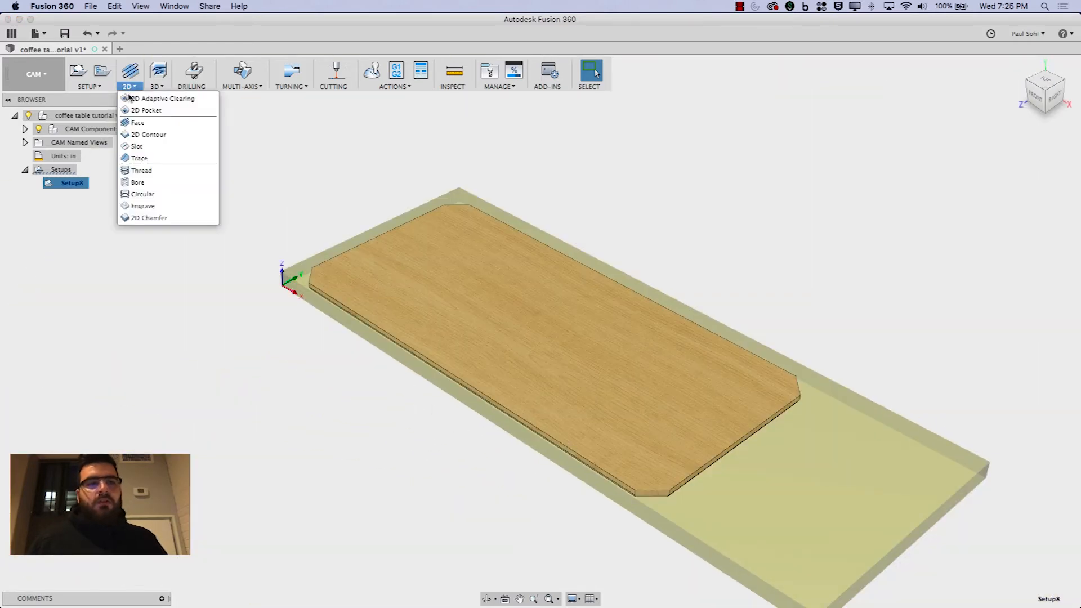
pyautogui.click(130, 123)
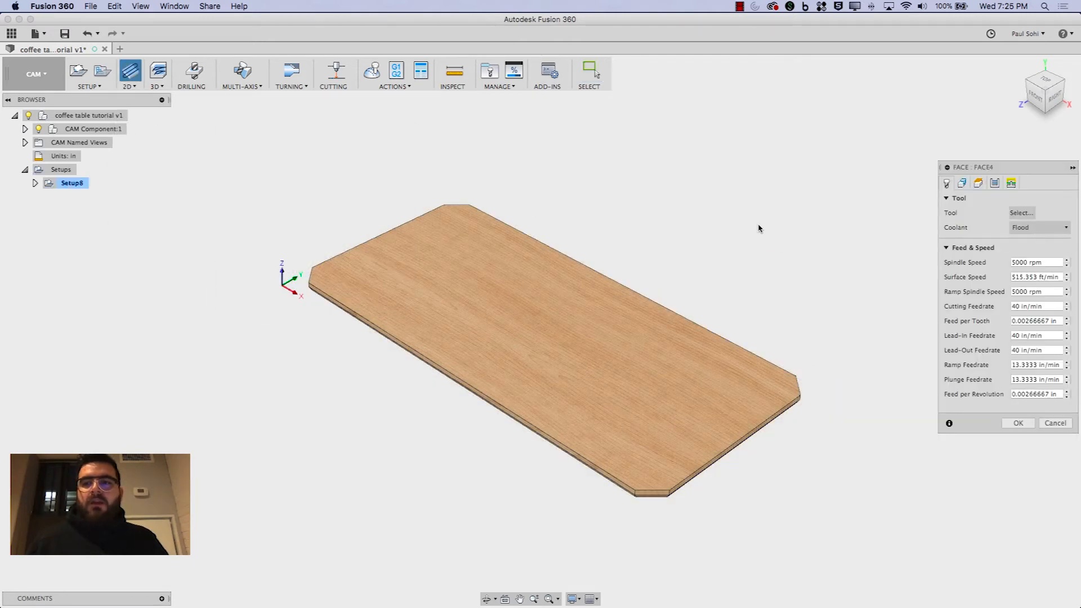
pyautogui.click(1016, 215)
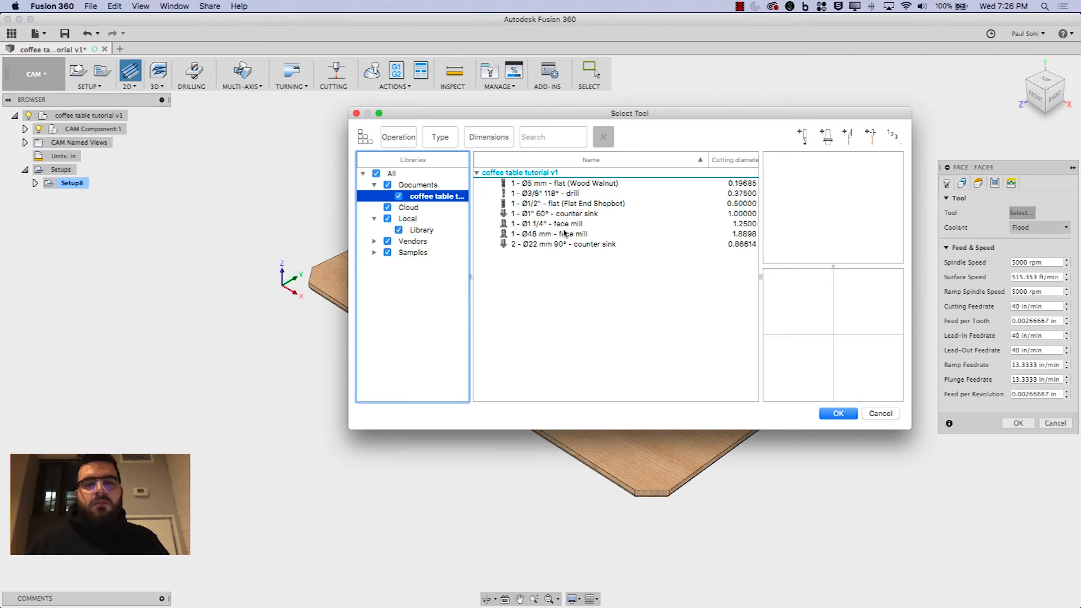
pyautogui.click(425, 231)
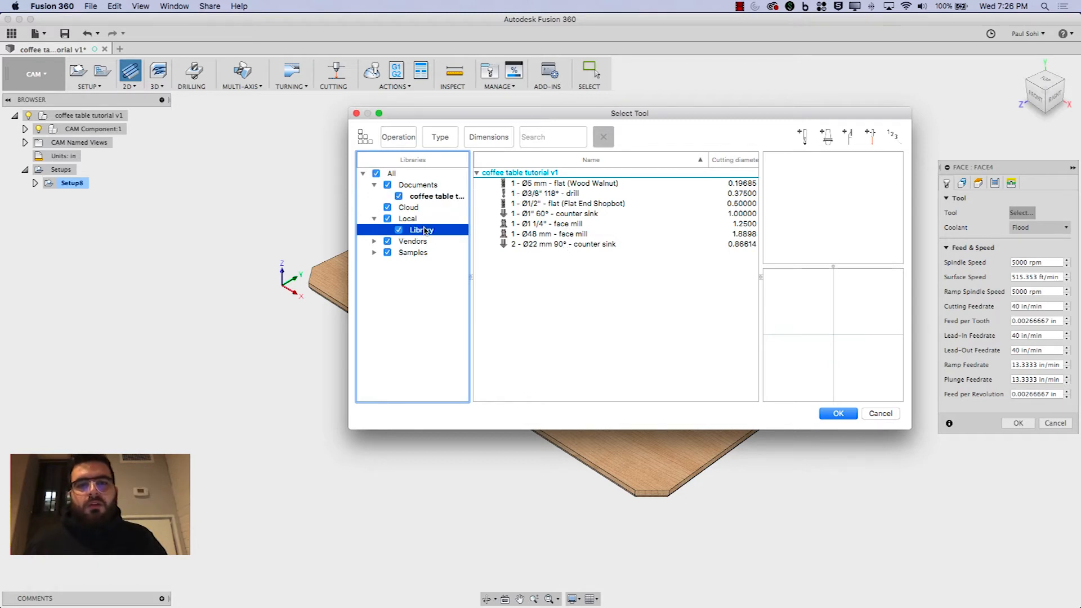
pyautogui.click(803, 137)
pyautogui.click(431, 220)
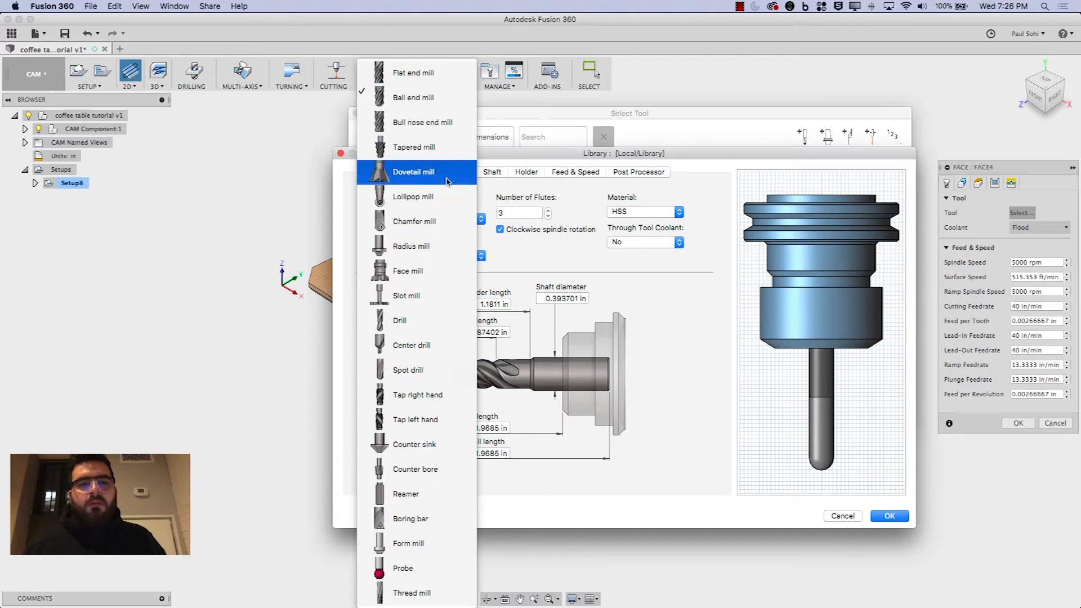
pyautogui.press('Escape')
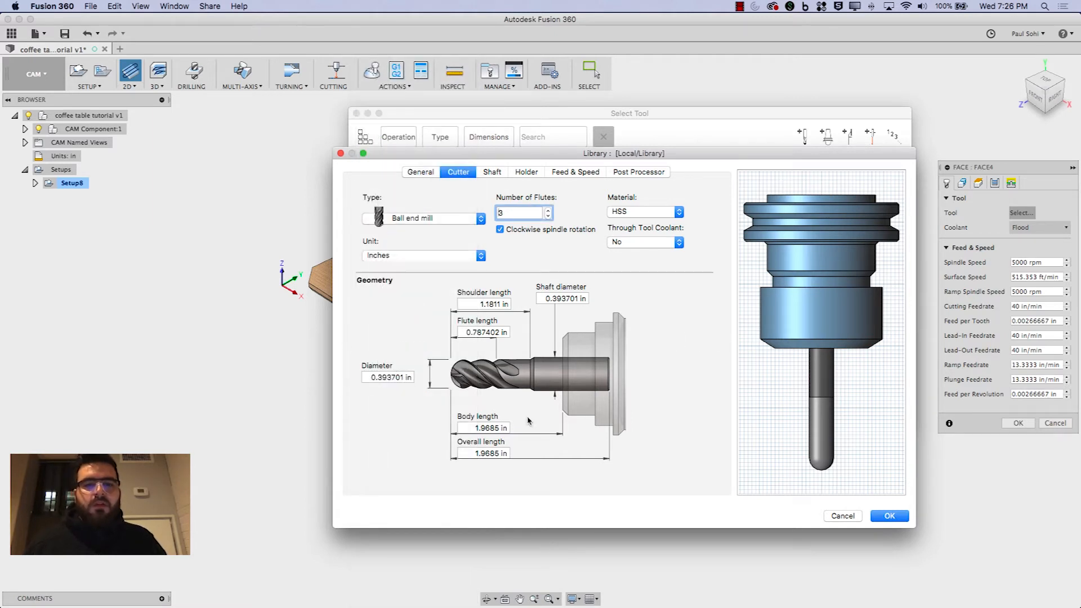
pyautogui.click(847, 520)
# - Assign the 1 1/4" face mill from the coffee table document's tools to the Face operation and set the coolant to Disabled
pyautogui.click(414, 198)
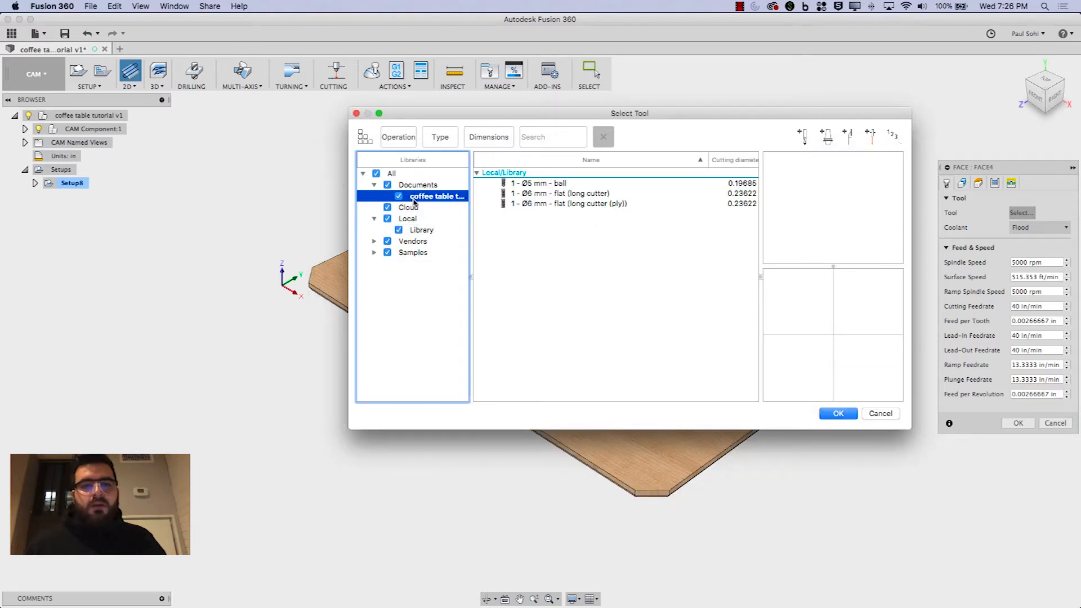
pyautogui.click(560, 224)
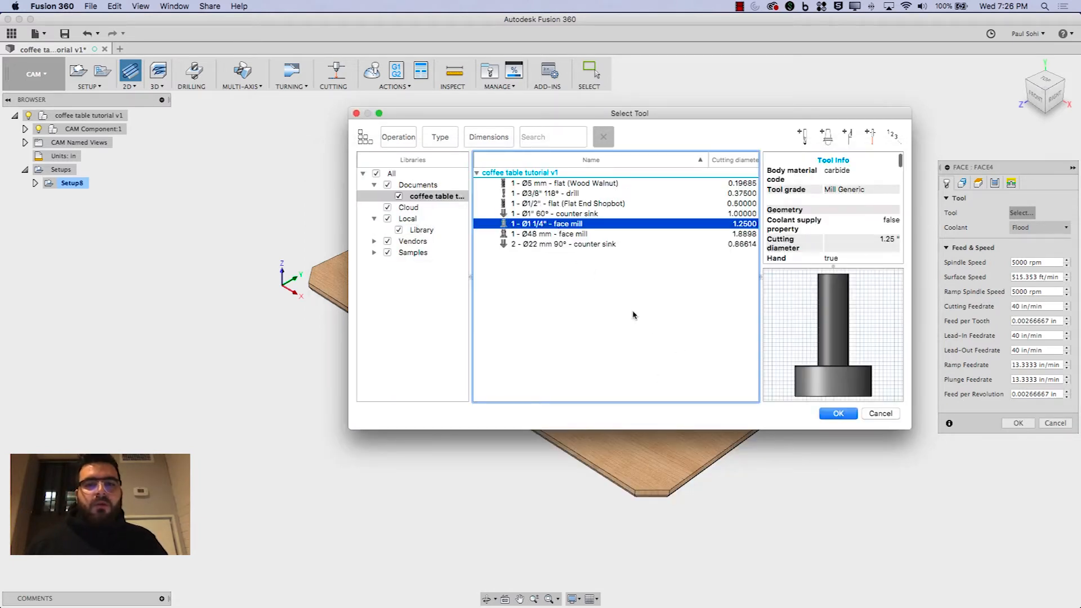
pyautogui.click(838, 414)
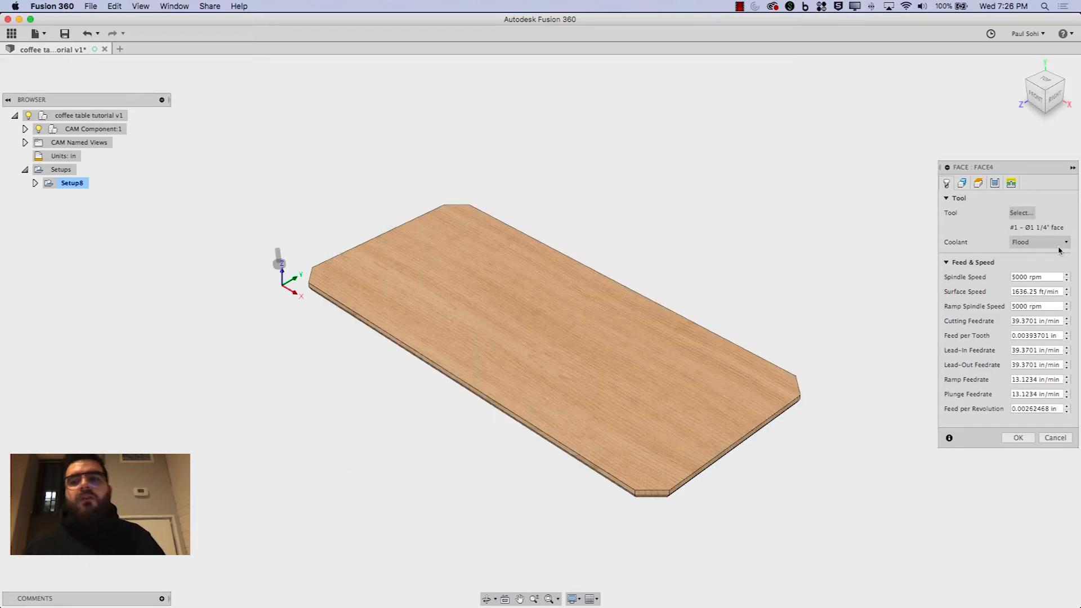
pyautogui.click(1040, 242)
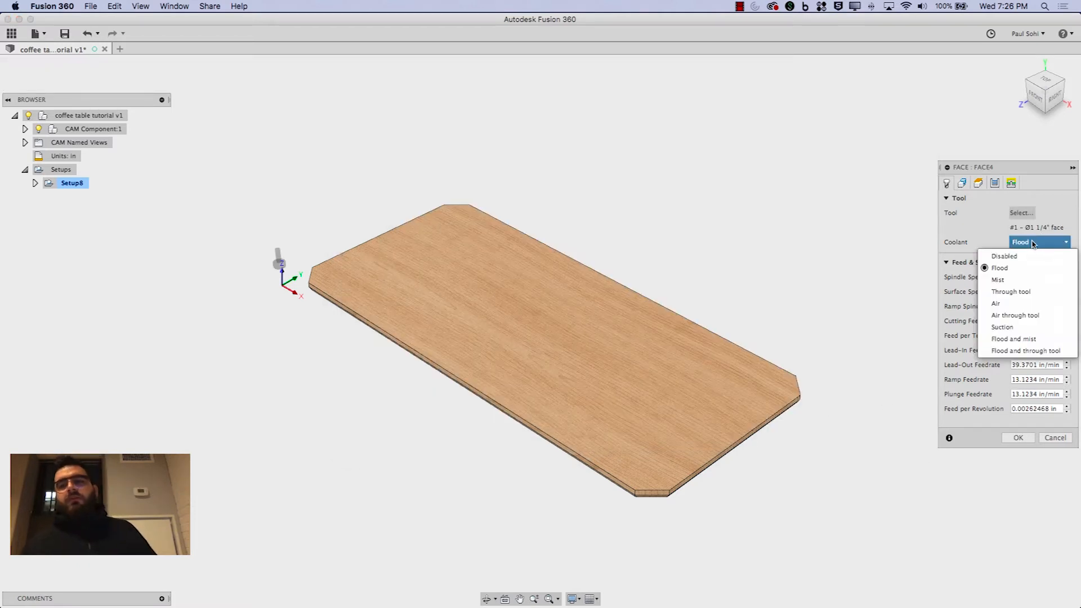
pyautogui.click(1007, 257)
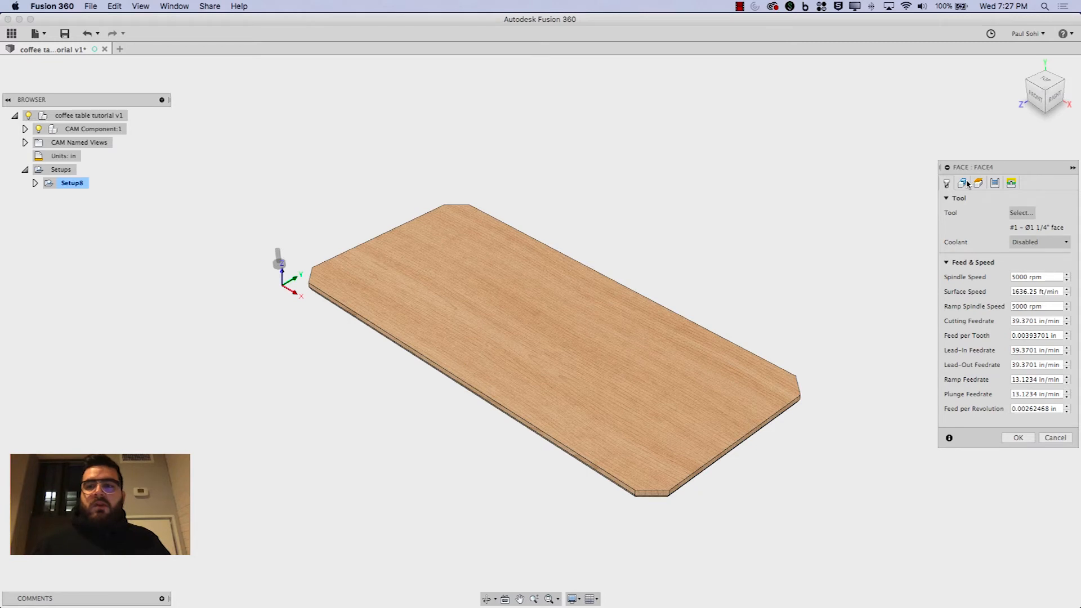
# - Give the Face passes a 1 in stepover and multiple depths with a 0.1 in maximum stepdown, and generate the toolpath
pyautogui.click(995, 184)
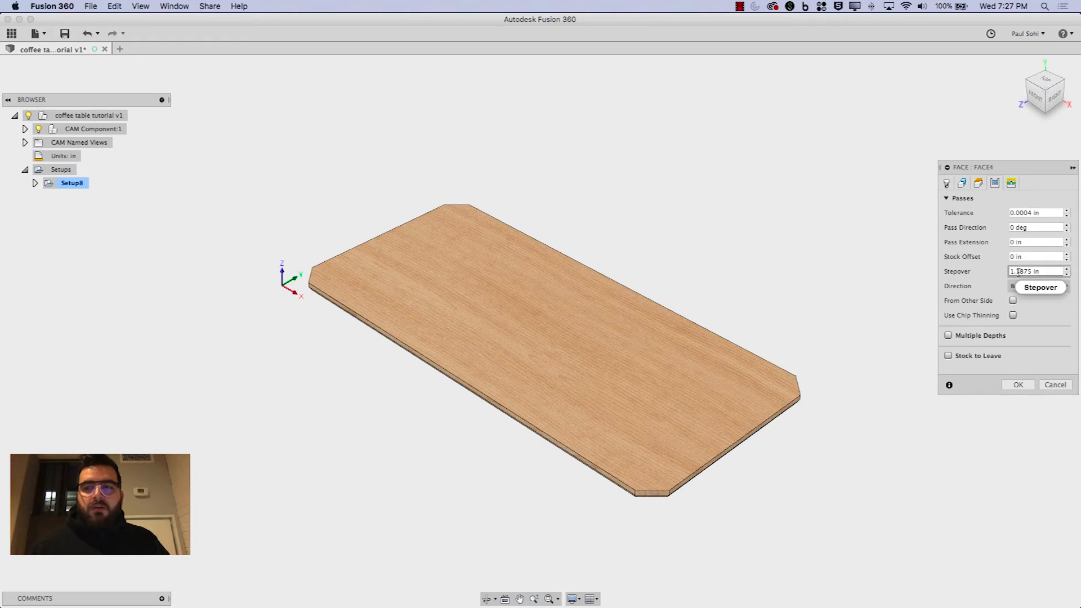
pyautogui.moveTo(1018, 271)
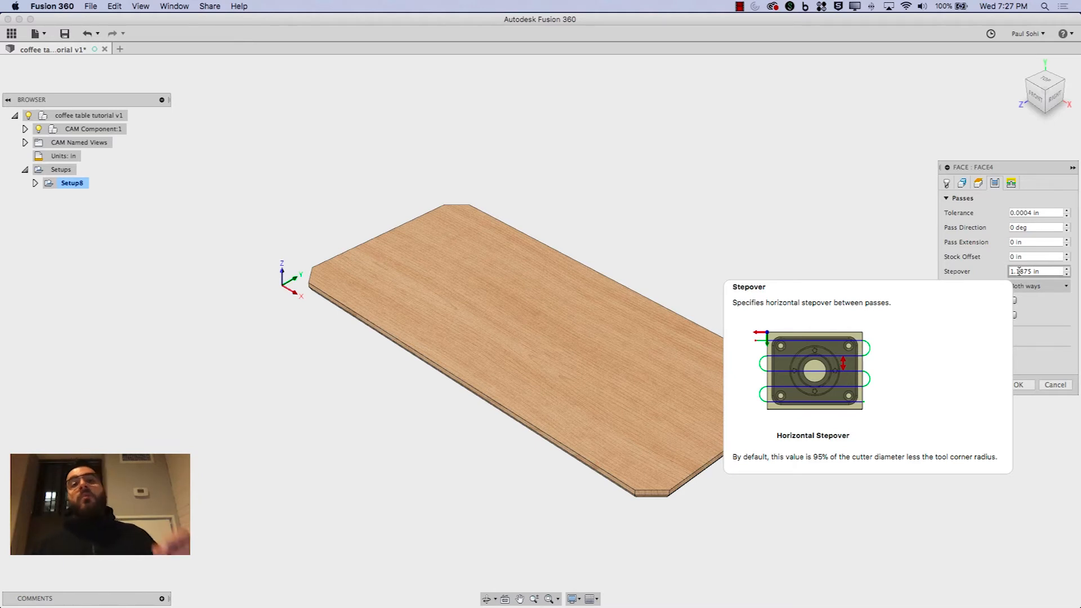
pyautogui.doubleClick(1018, 271)
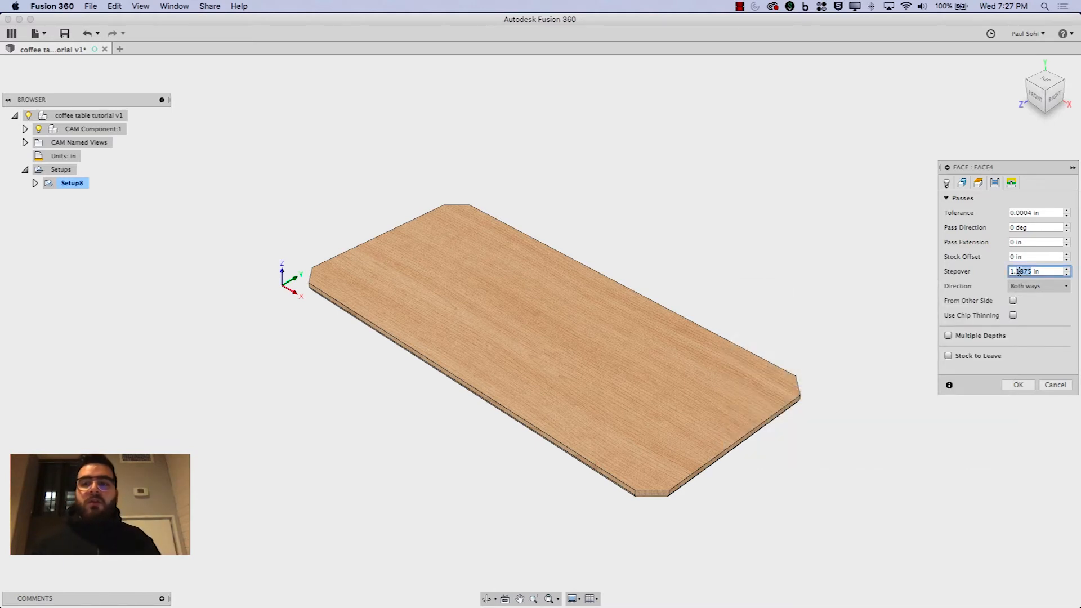
pyautogui.press('BackSpace')
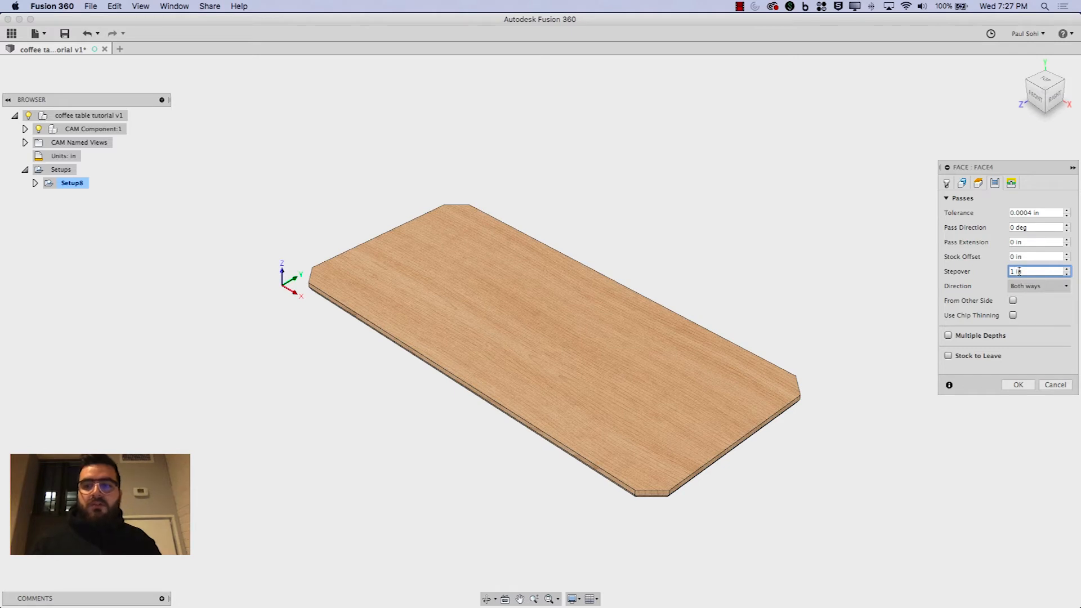
pyautogui.click(948, 336)
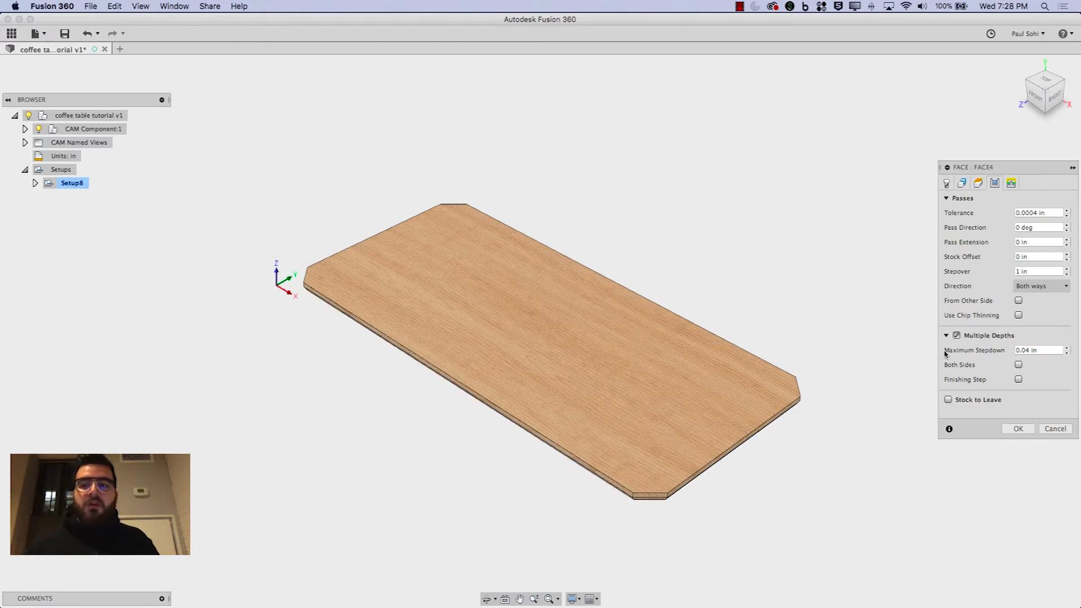
pyautogui.click(1035, 350)
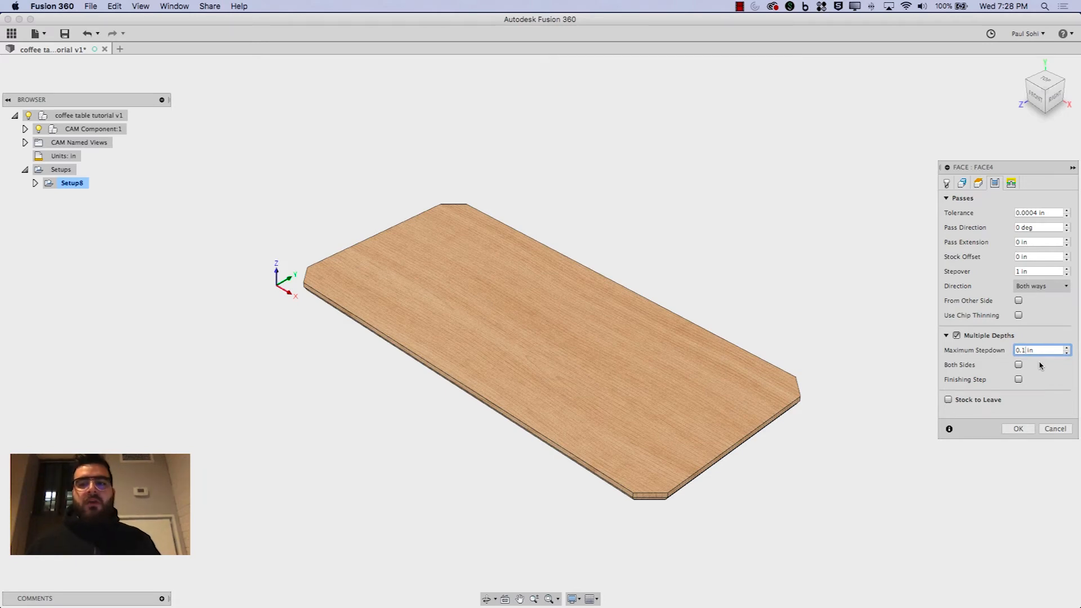
pyautogui.click(1016, 429)
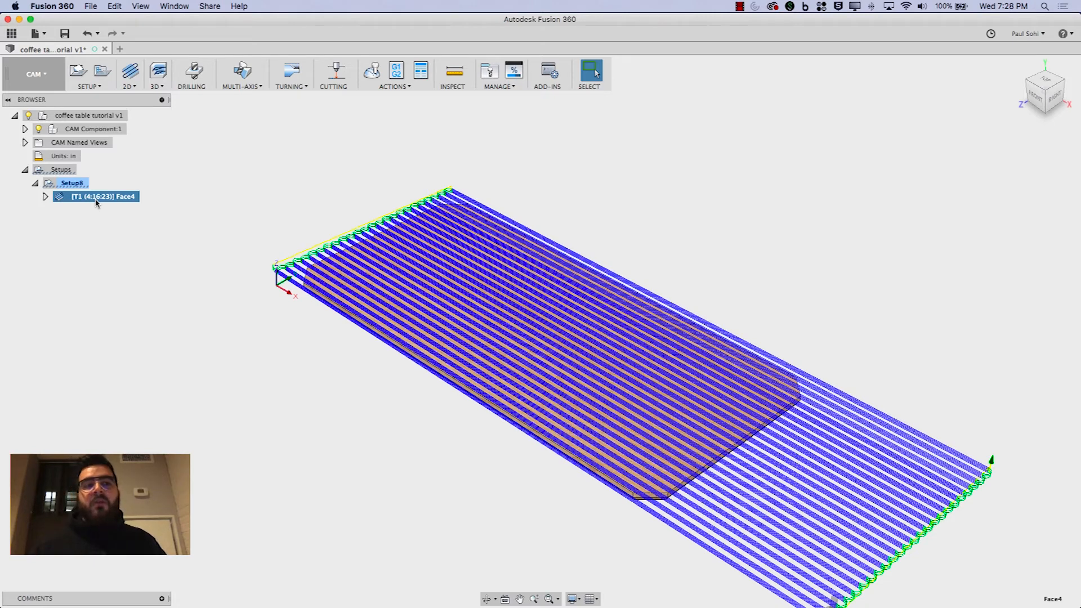
# - Create a second milling setup with its Z axis along a vertical corner edge, pointing out of the underside, and its origin at a stock box corner
pyautogui.click(89, 86)
pyautogui.click(91, 99)
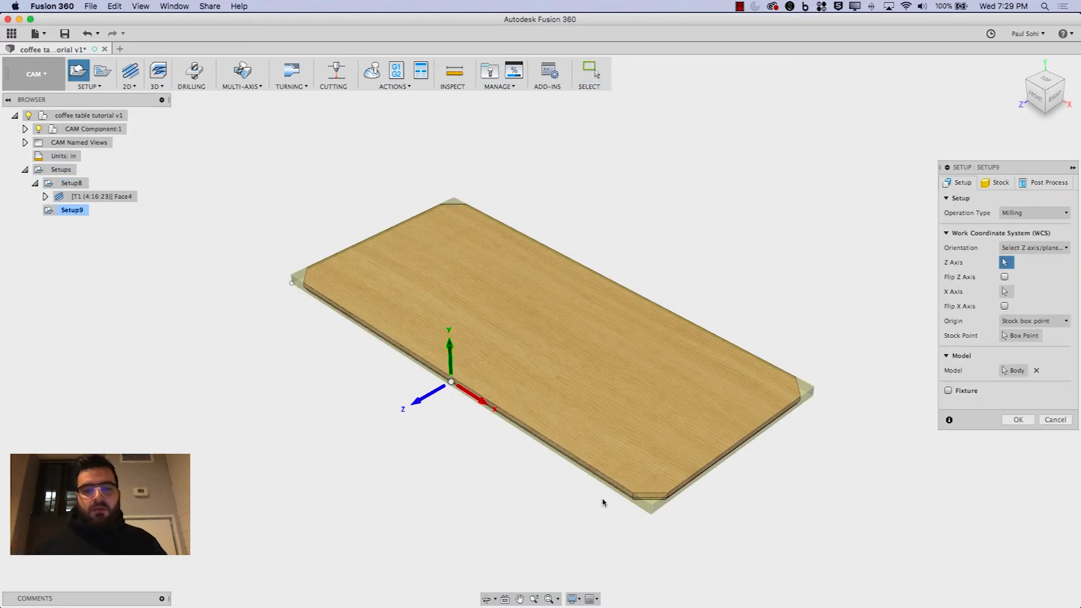
pyautogui.click(634, 499)
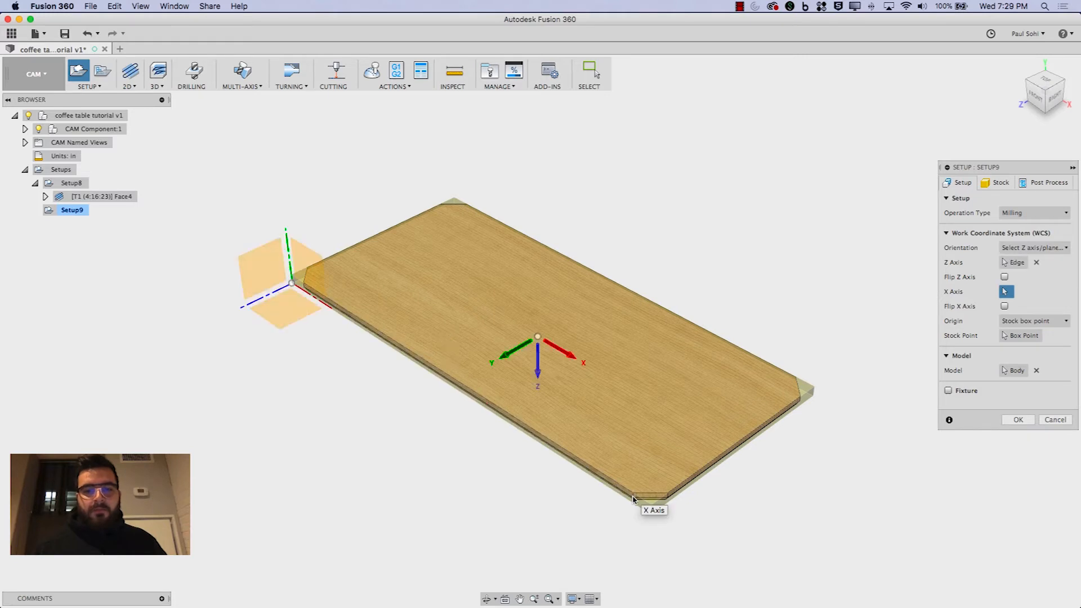
pyautogui.click(537, 337)
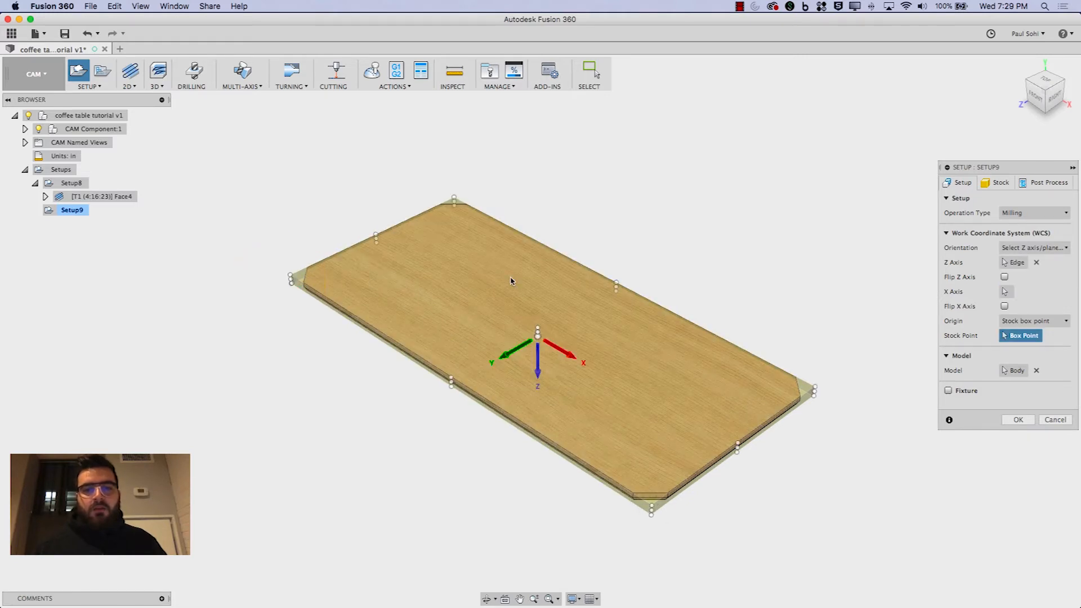
pyautogui.click(455, 198)
pyautogui.moveTo(1040, 93); pyautogui.dragTo(1068, 252)
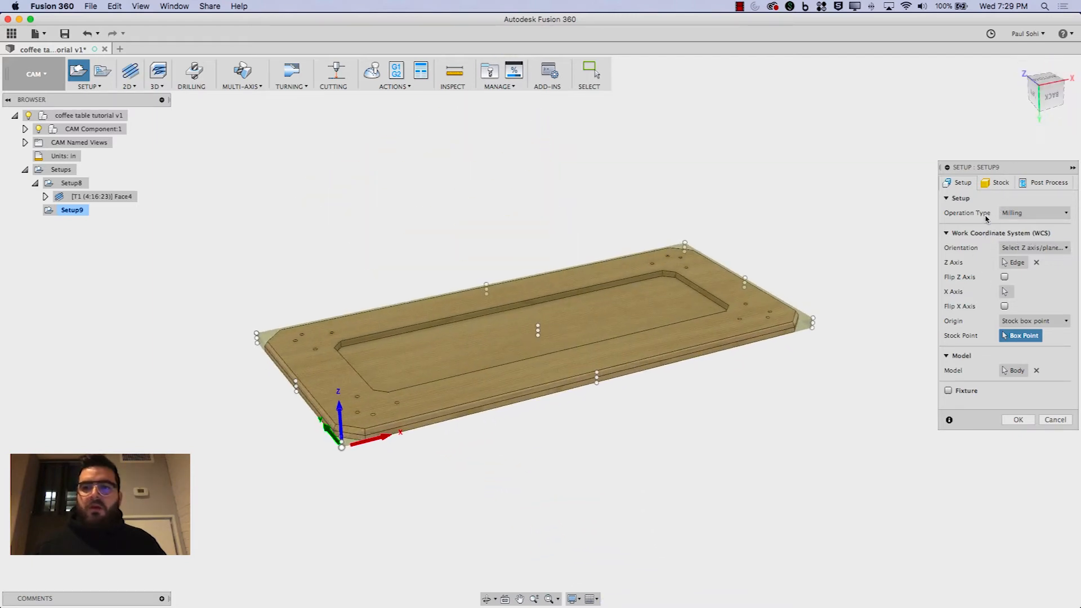
# - Define the new setup's stock as a fixed size box 65 in wide, 24 in deep and 1.25 in high
pyautogui.click(987, 185)
pyautogui.click(1020, 214)
pyautogui.click(1017, 225)
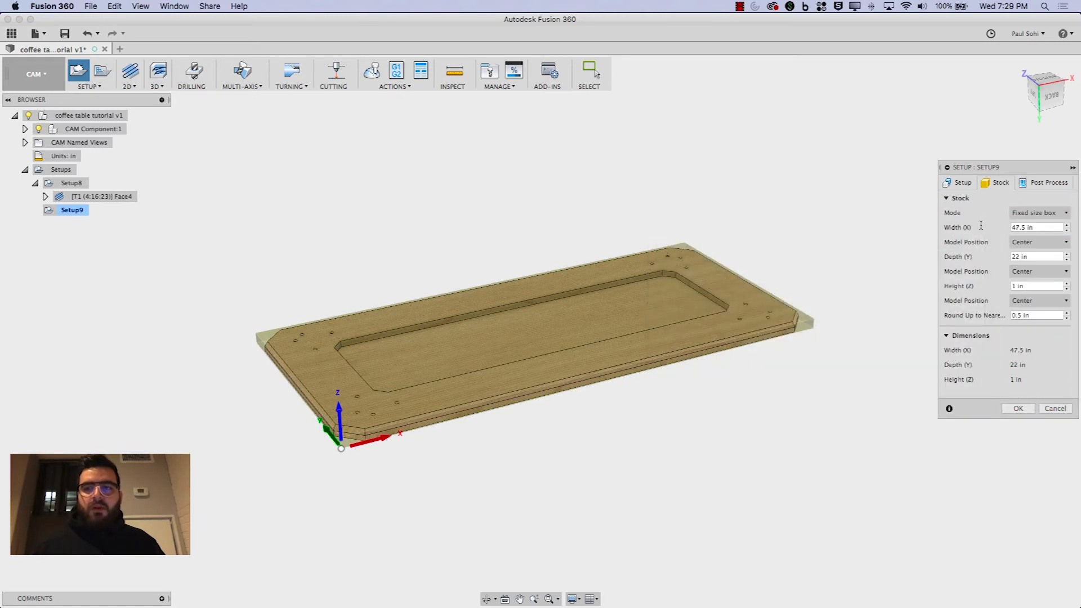
pyautogui.click(1023, 226)
pyautogui.write('65')
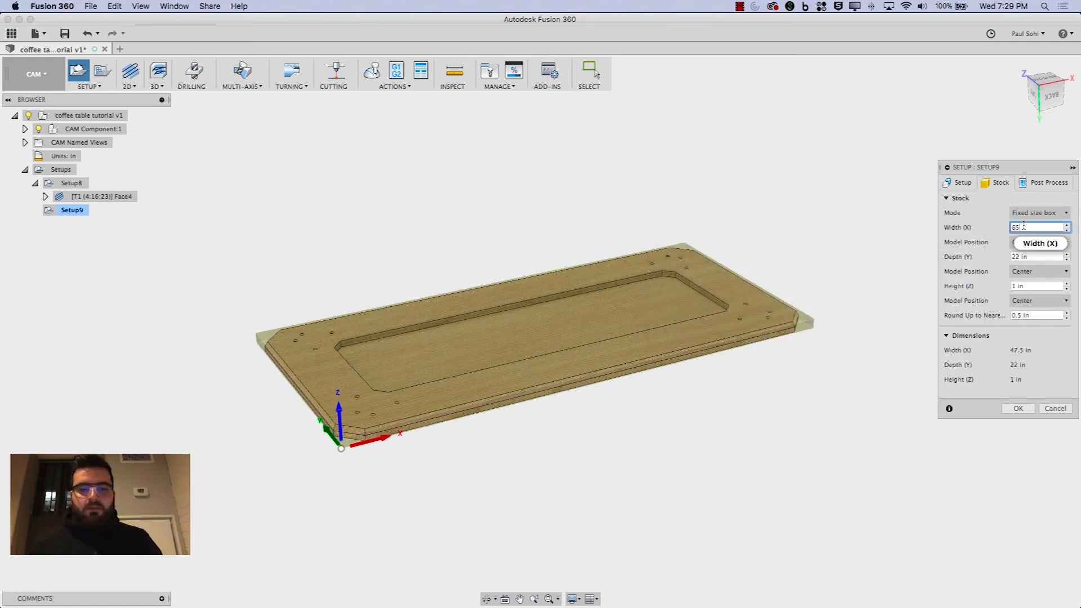
pyautogui.click(1039, 257)
pyautogui.write('24')
pyautogui.click(1036, 286)
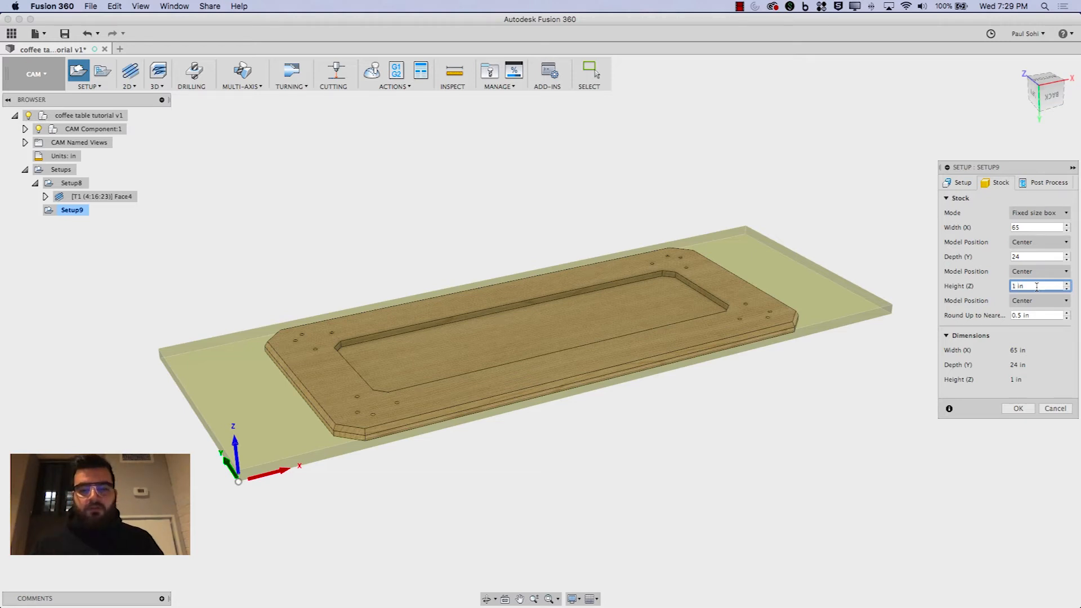
pyautogui.write('.25')
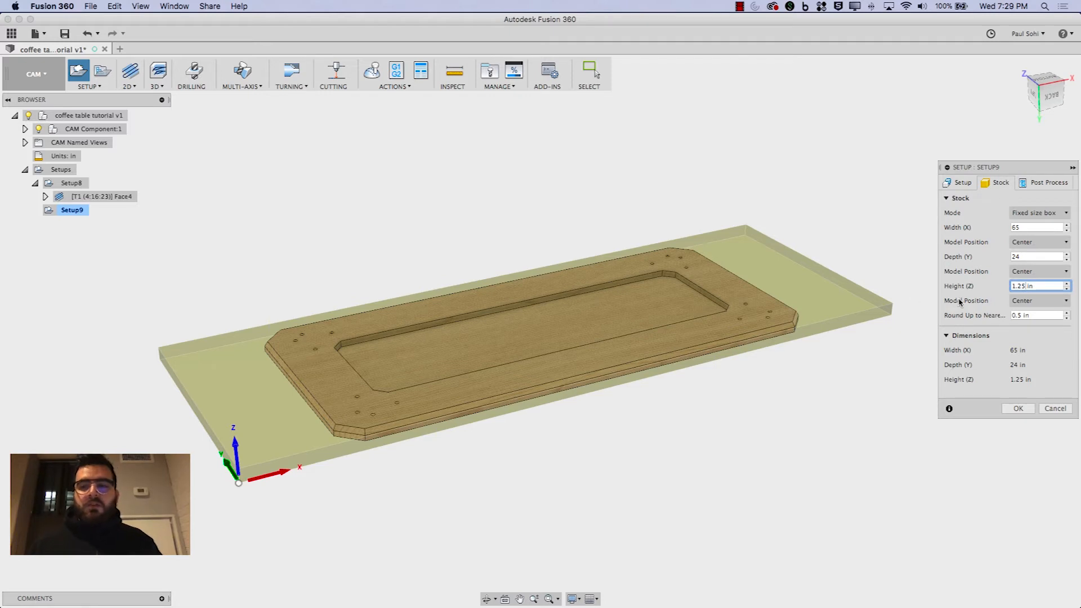
# - Position the model in the stock's height as Offset from bottom (-Z) with a 0 offset
pyautogui.click(1054, 97)
pyautogui.click(1054, 97)
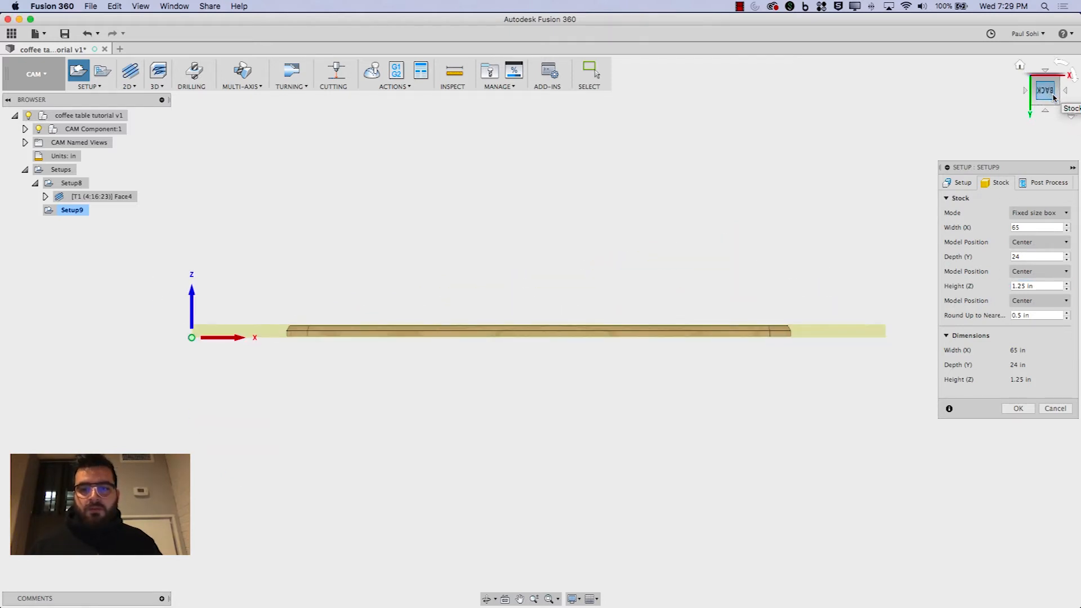
pyautogui.scroll(6, 789, 331)
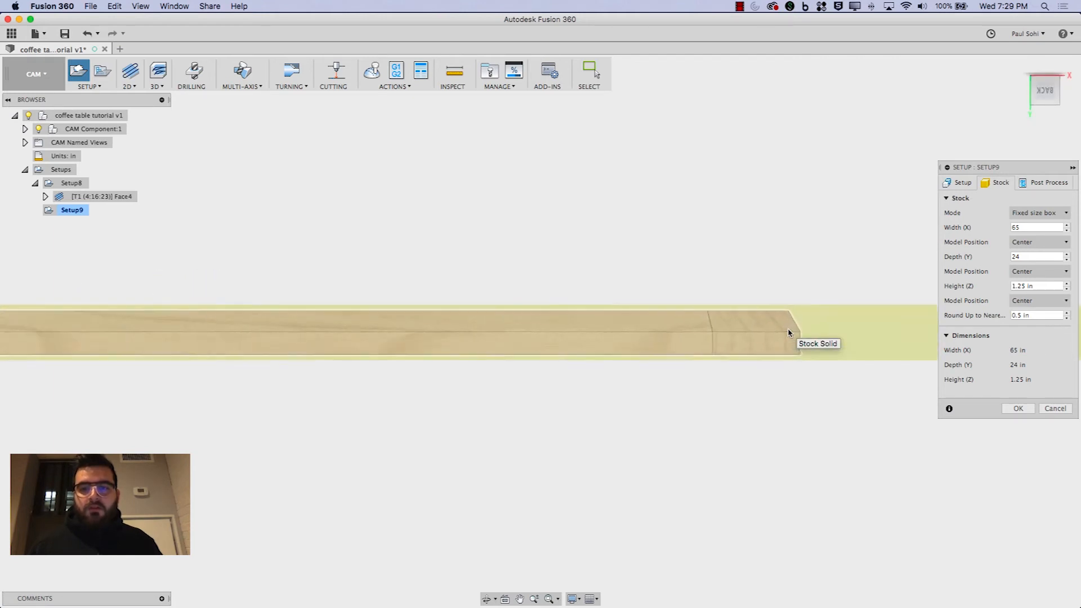
pyautogui.click(1038, 301)
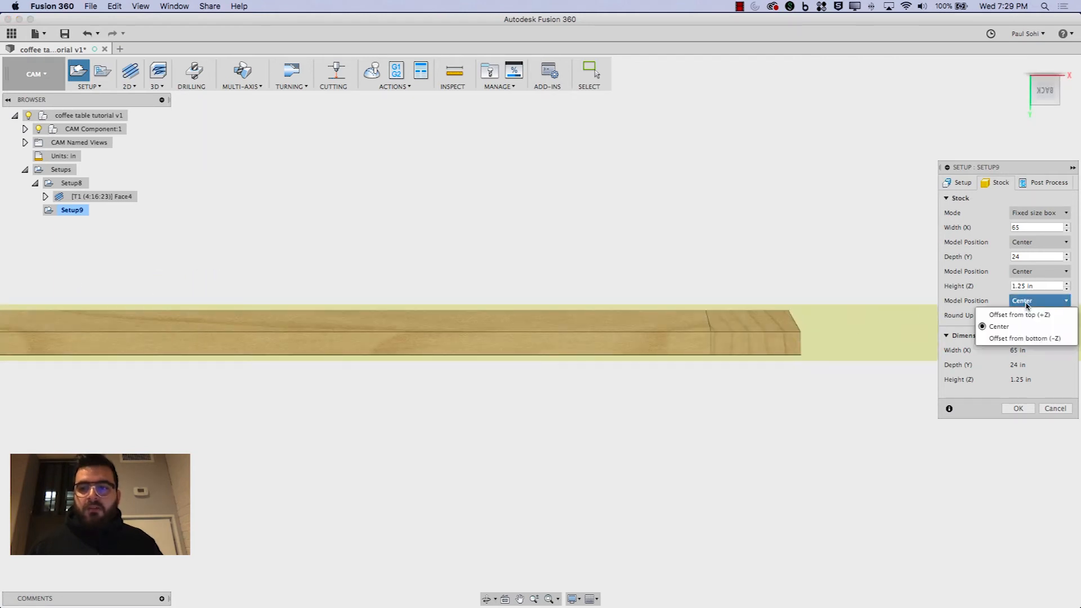
pyautogui.click(1016, 338)
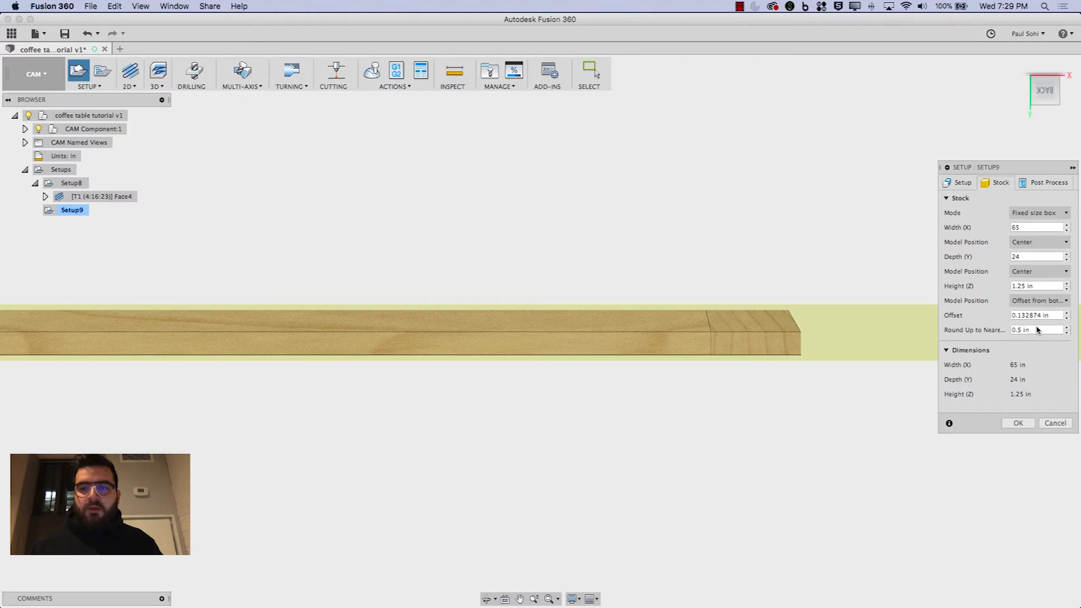
pyautogui.doubleClick(1022, 315)
pyautogui.tripleClick(1022, 316)
pyautogui.write('0')
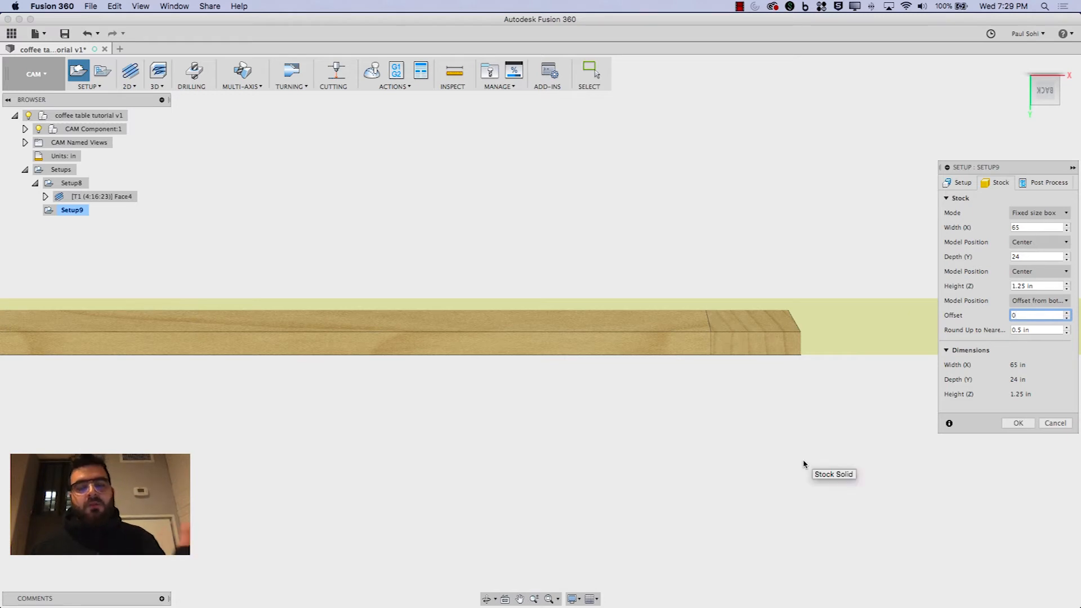
# - Position the model across the stock's width as Offset from left side (-X) with a 1 in offset, and confirm the setup
pyautogui.scroll(3, 803, 507)
pyautogui.scroll(-5, 803, 507)
pyautogui.scroll(2, 792, 506)
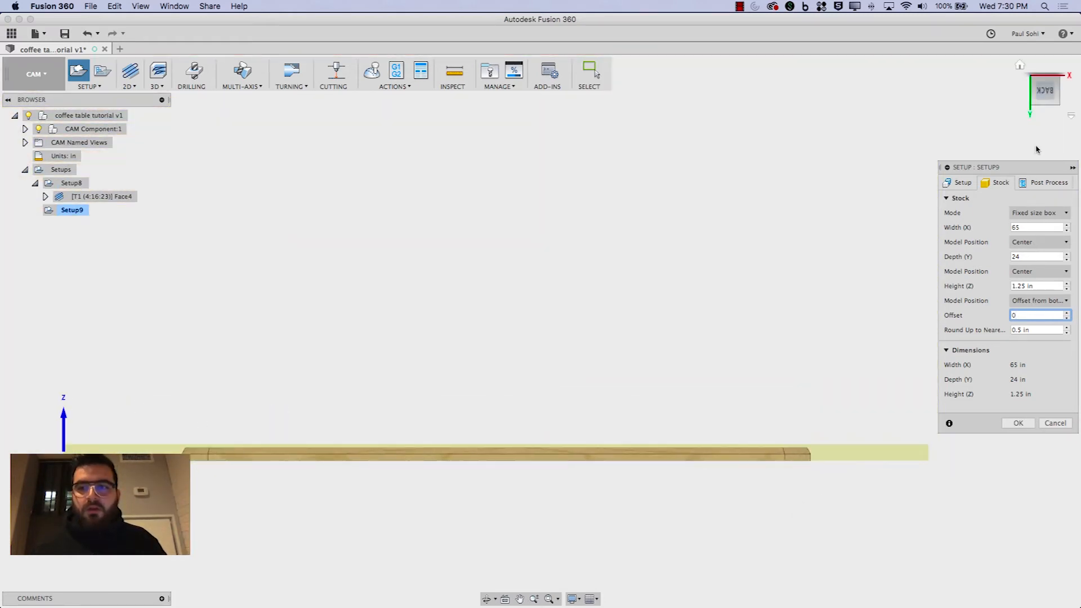
pyautogui.moveTo(1042, 105); pyautogui.dragTo(1071, 129)
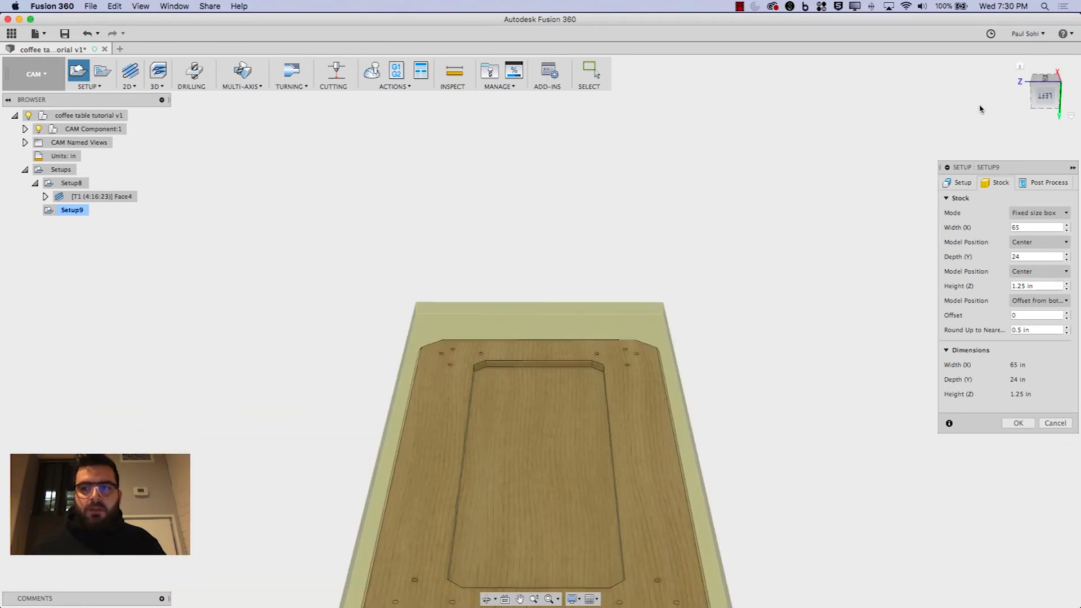
pyautogui.moveTo(1041, 96); pyautogui.dragTo(1041, 108)
pyautogui.moveTo(619, 282); pyautogui.dragTo(722, 176, button='middle')
pyautogui.scroll(-3, 393, 357)
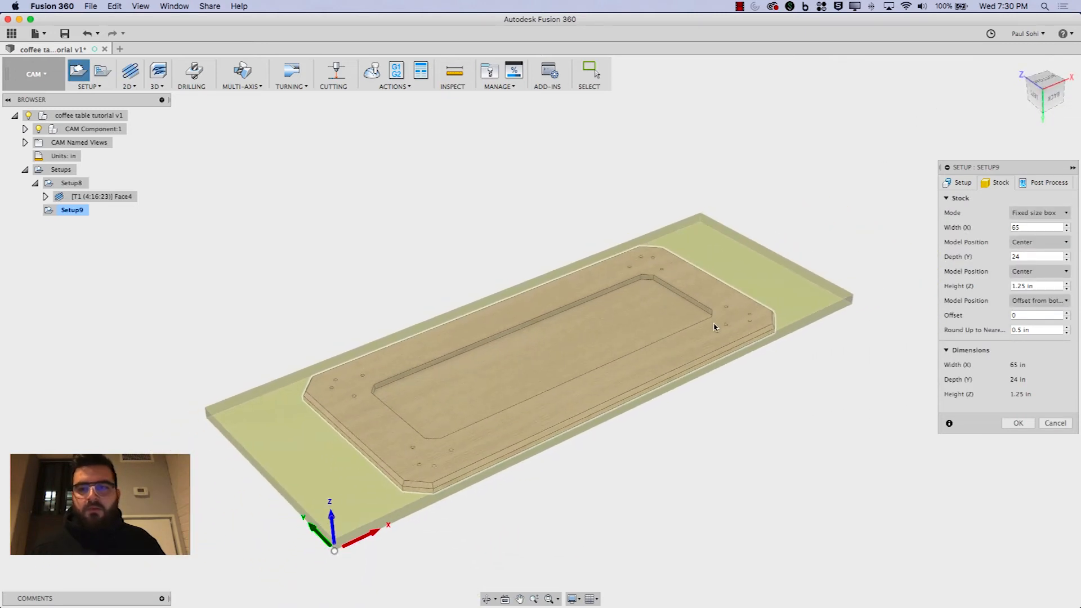
pyautogui.click(1027, 241)
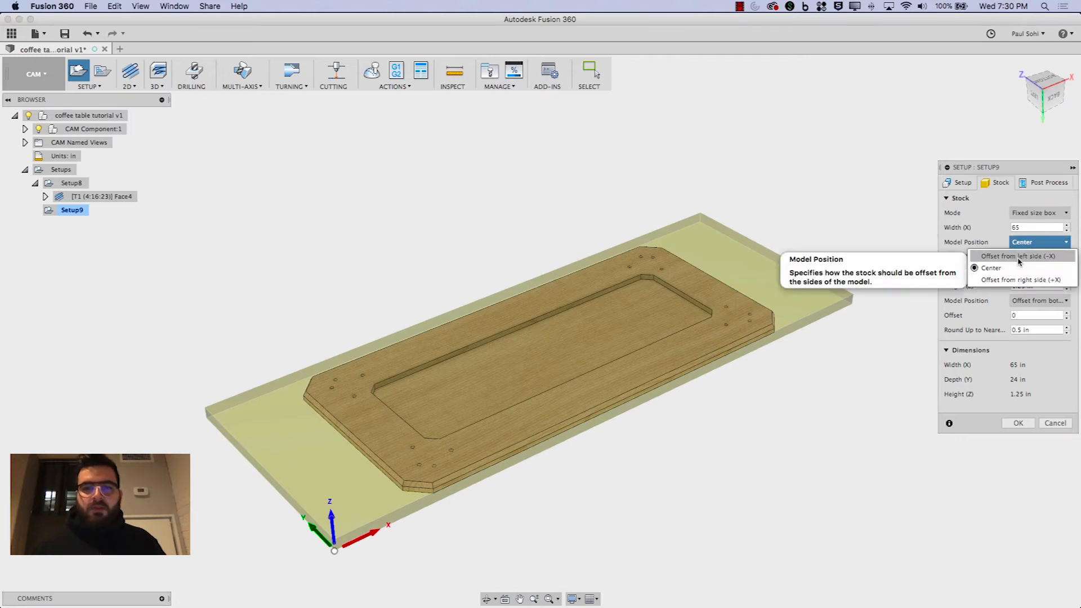
pyautogui.click(1018, 257)
pyautogui.click(1037, 257)
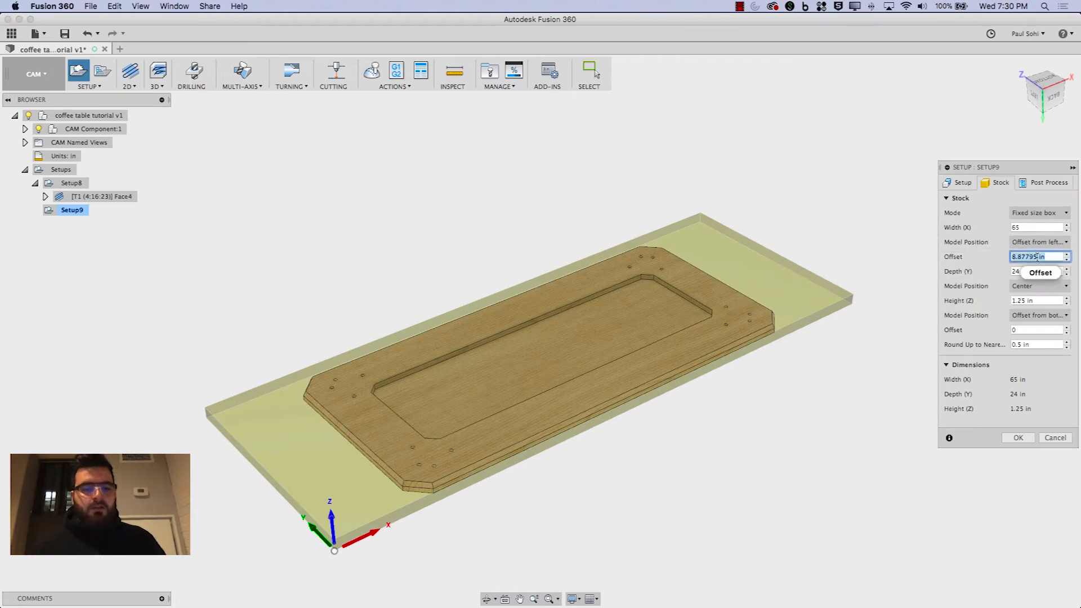
pyautogui.write('1')
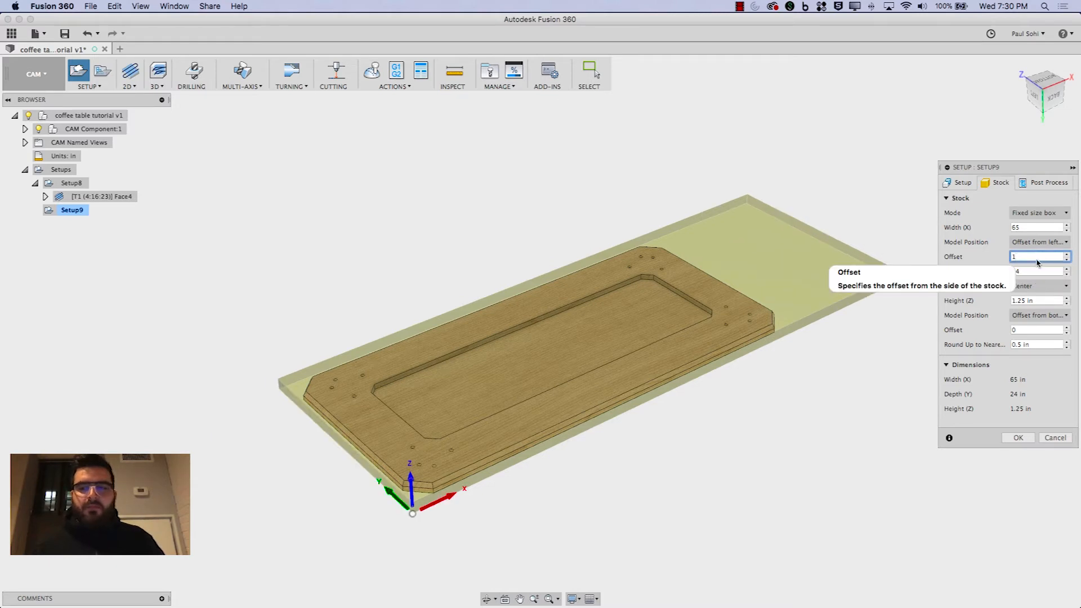
pyautogui.click(1016, 438)
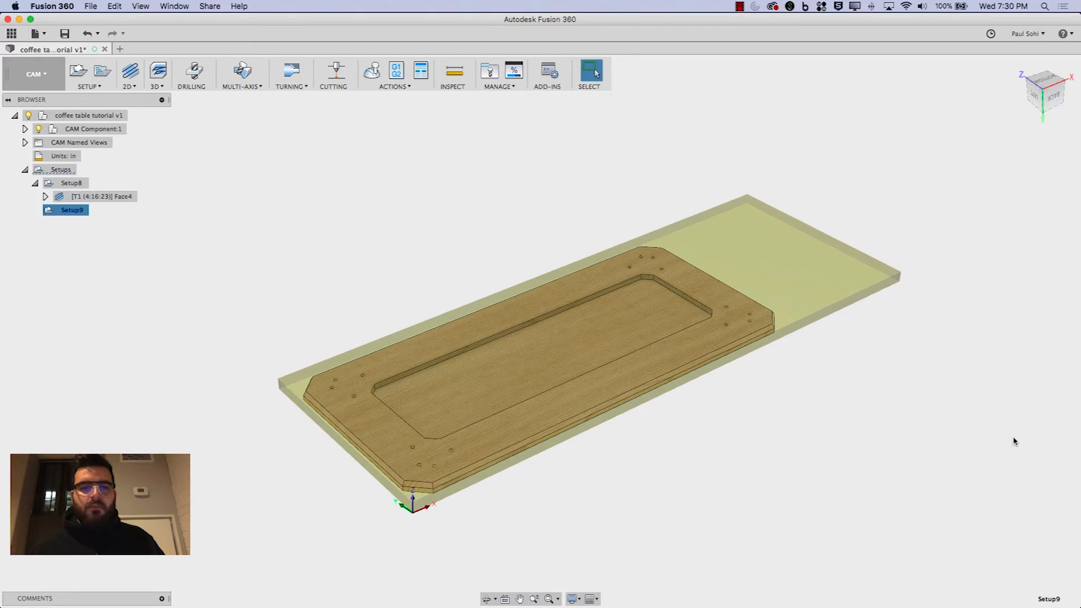
# - Start a Drilling operation in the second setup and assign the 3/8" 118° drill from the coffee table document's tools
pyautogui.click(191, 70)
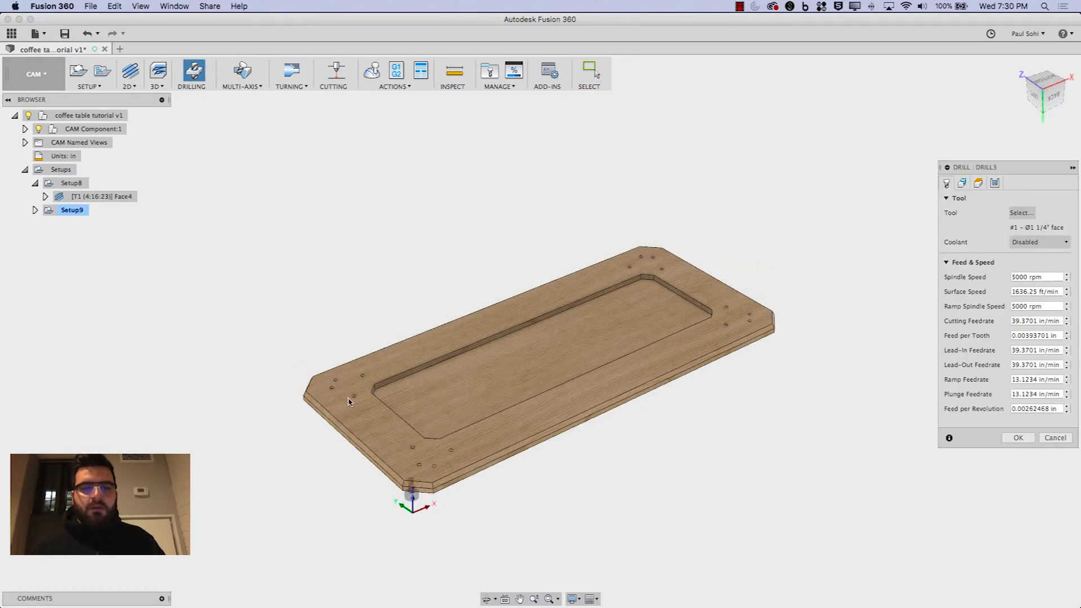
pyautogui.scroll(5, 451, 490)
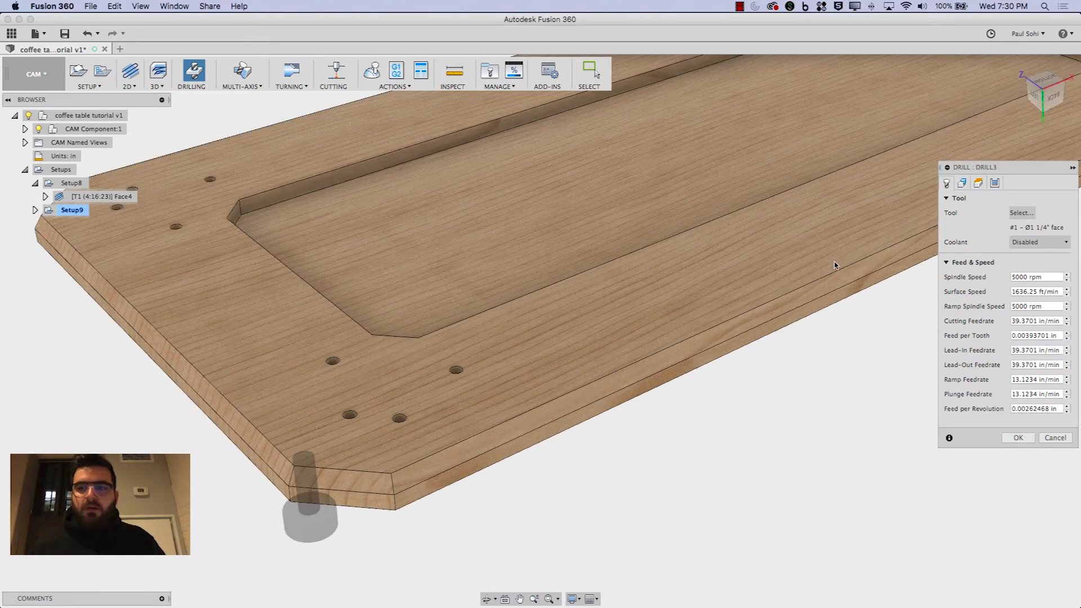
pyautogui.click(1021, 213)
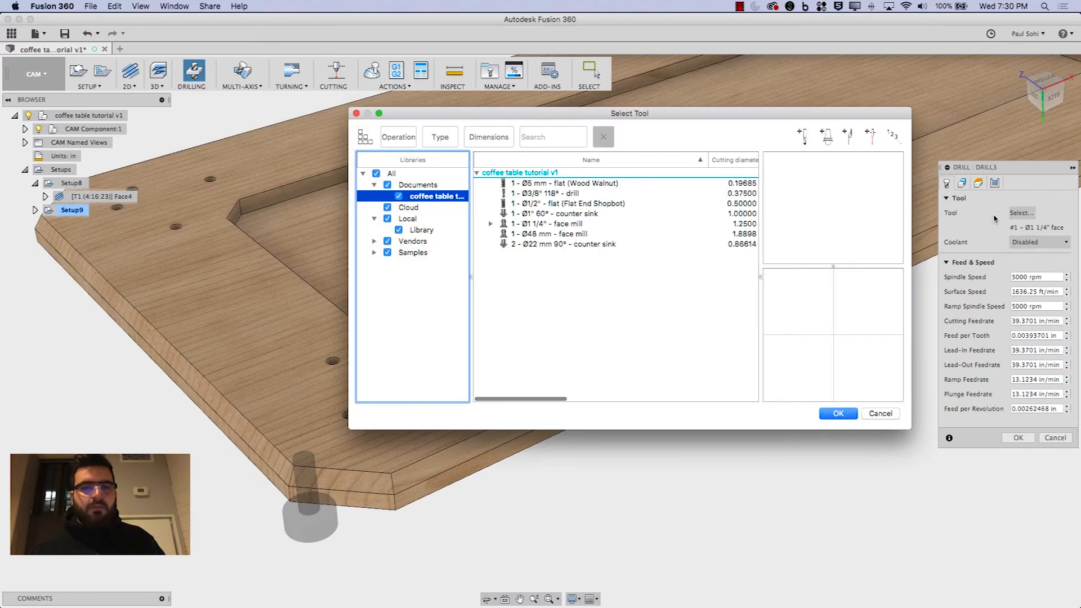
pyautogui.click(540, 193)
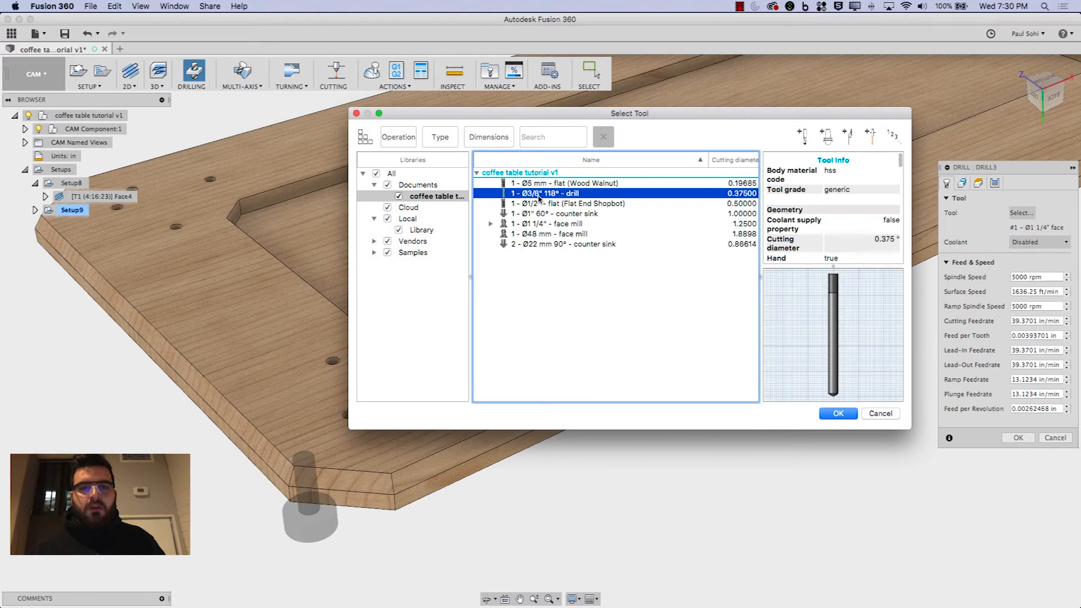
pyautogui.click(841, 415)
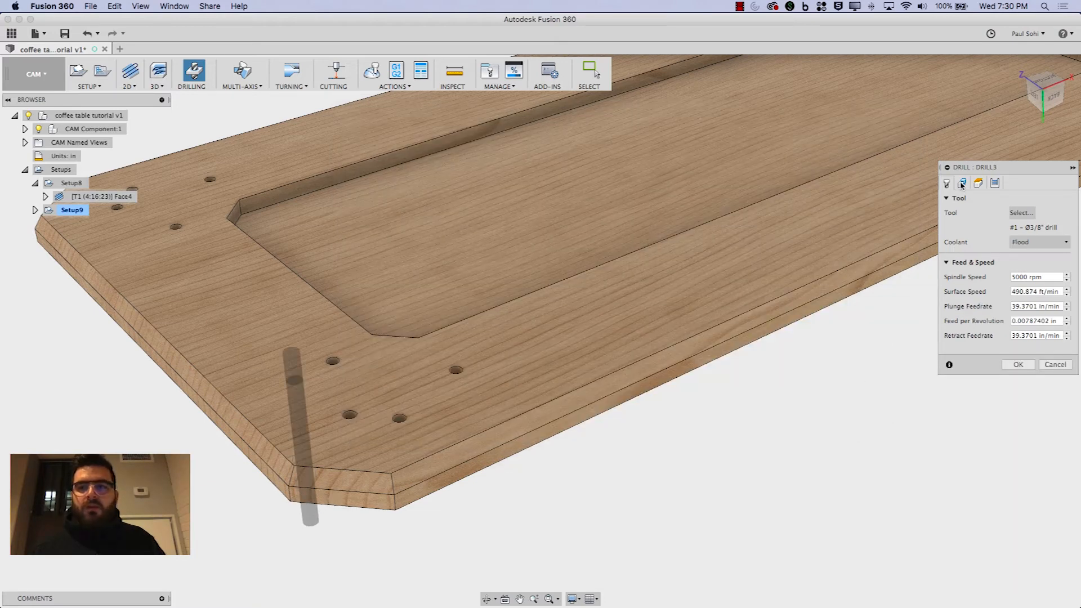
# - Select one corner hole's face as the drilling geometry and include all holes of the same diameter
pyautogui.click(963, 183)
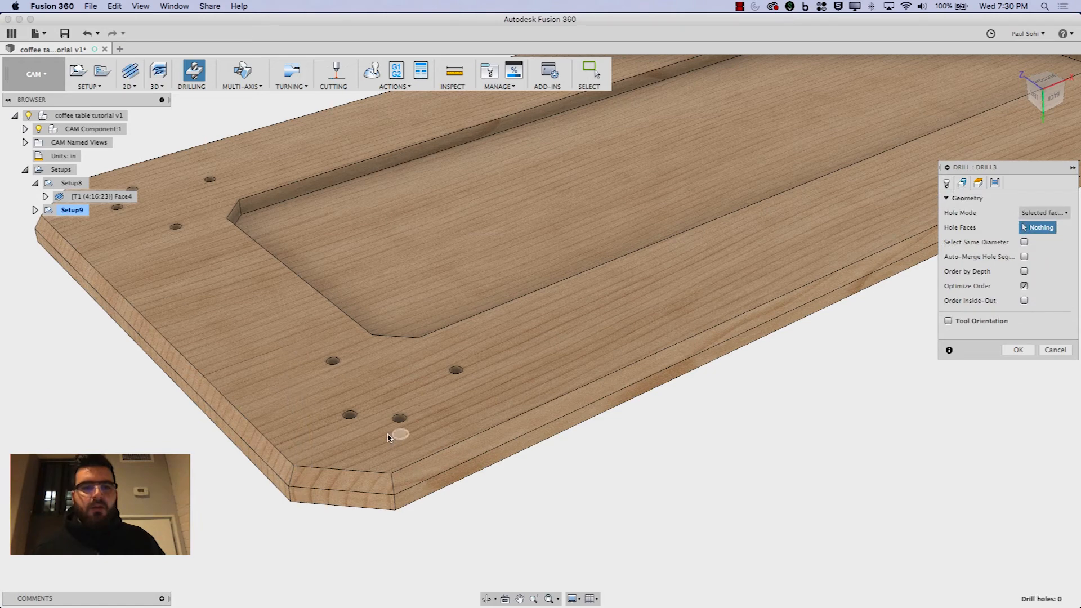
pyautogui.click(350, 419)
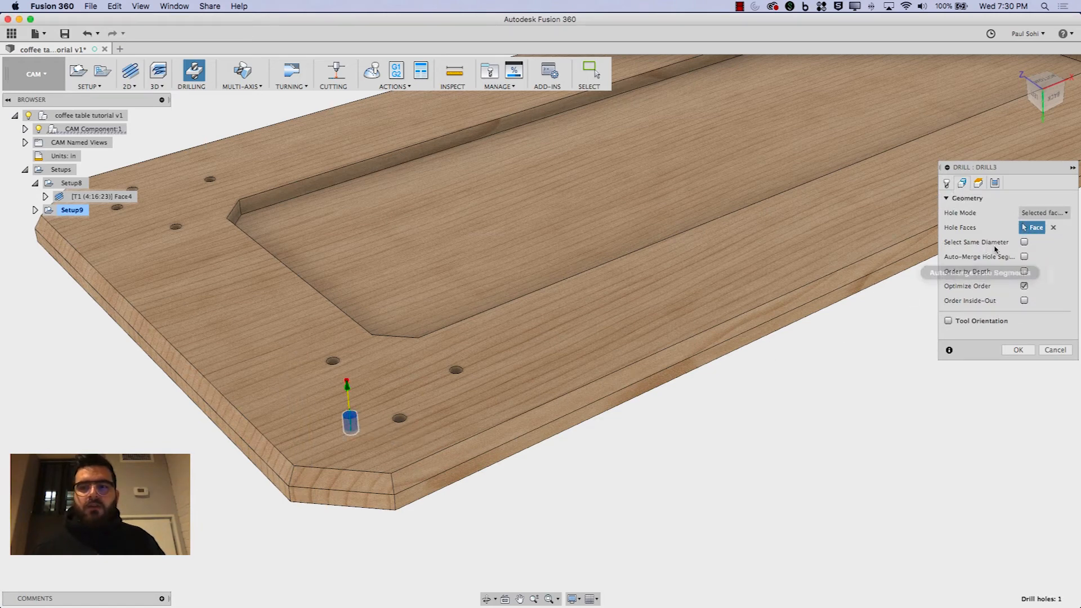
pyautogui.click(1024, 242)
pyautogui.scroll(-6, 515, 515)
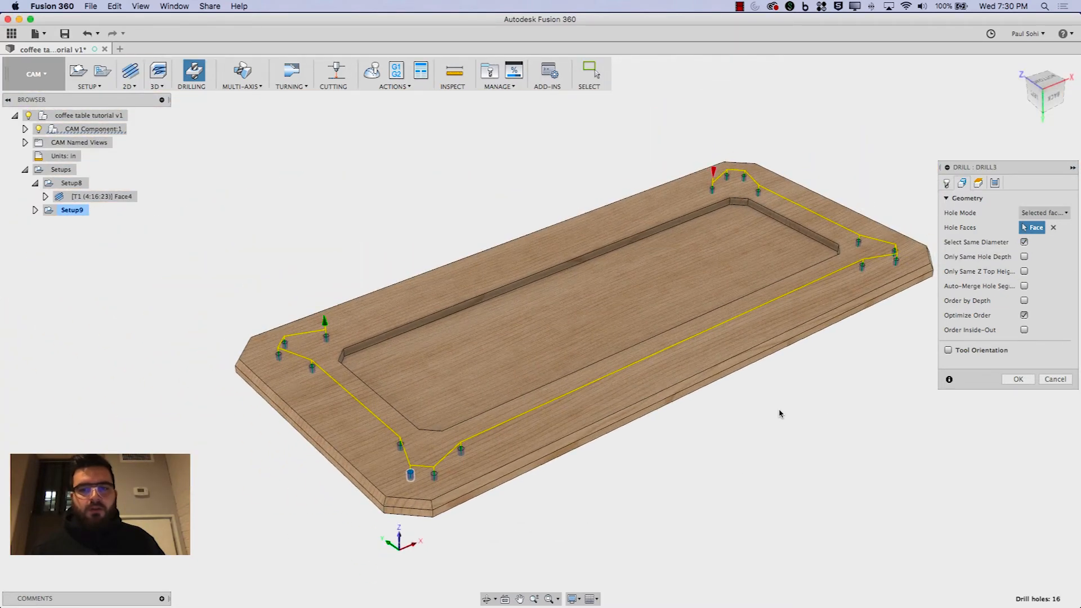
pyautogui.moveTo(782, 414); pyautogui.dragTo(748, 410, button='middle')
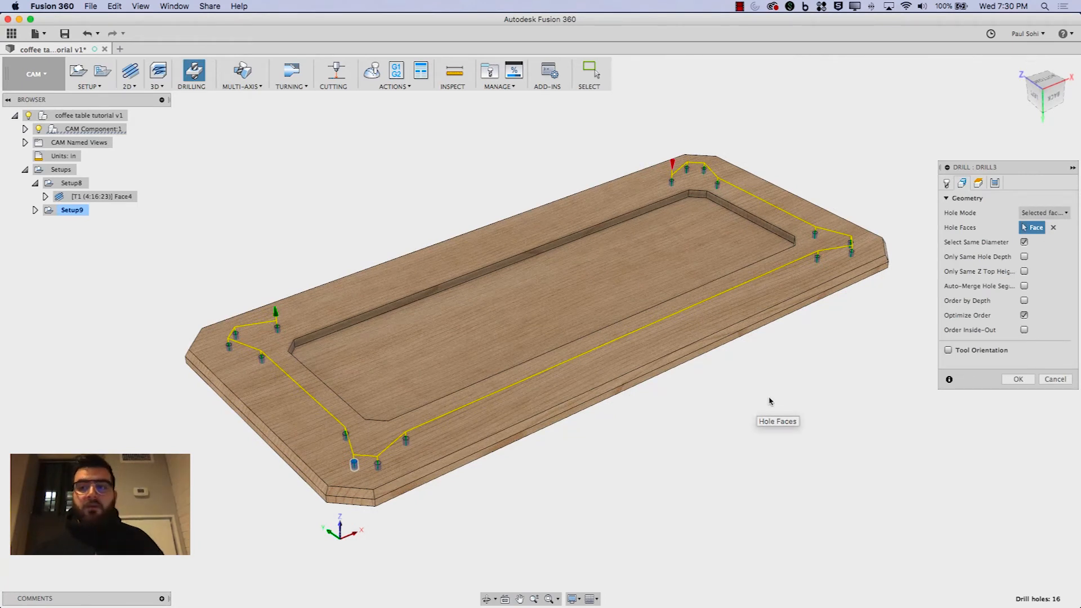
# - Review the drilling cycle types, keep Drilling - rapid out, and generate the drill toolpath
pyautogui.click(994, 183)
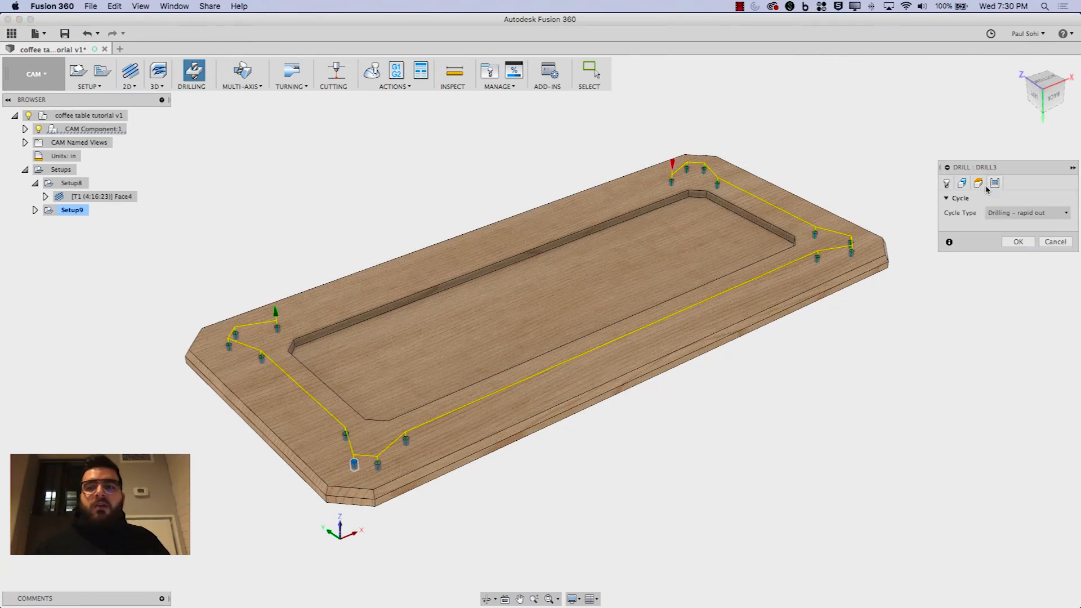
pyautogui.click(1002, 216)
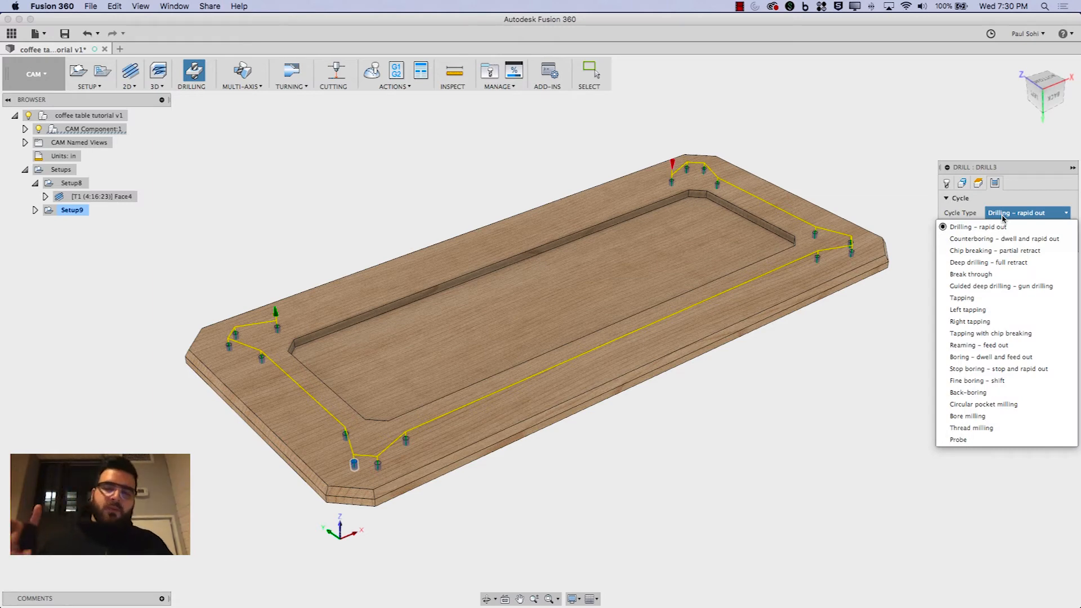
pyautogui.moveTo(993, 228)
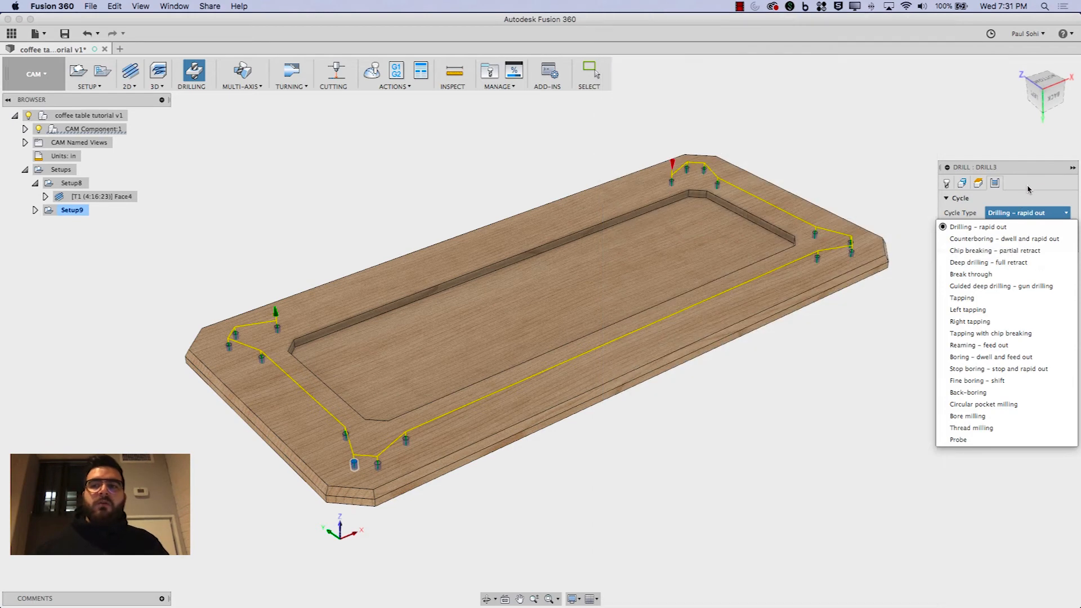
pyautogui.click(1030, 192)
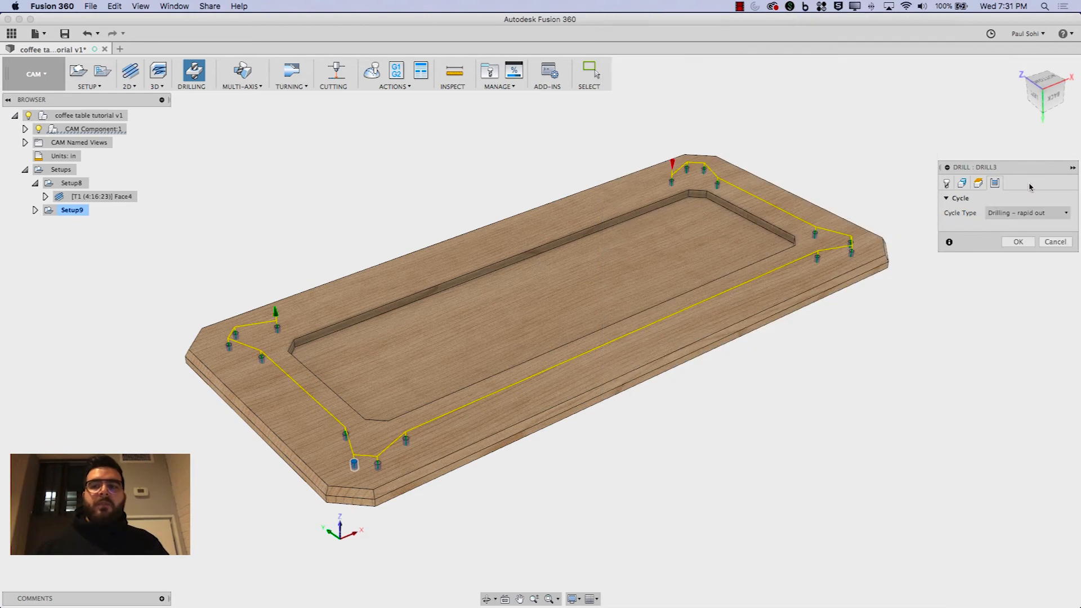
pyautogui.click(1016, 243)
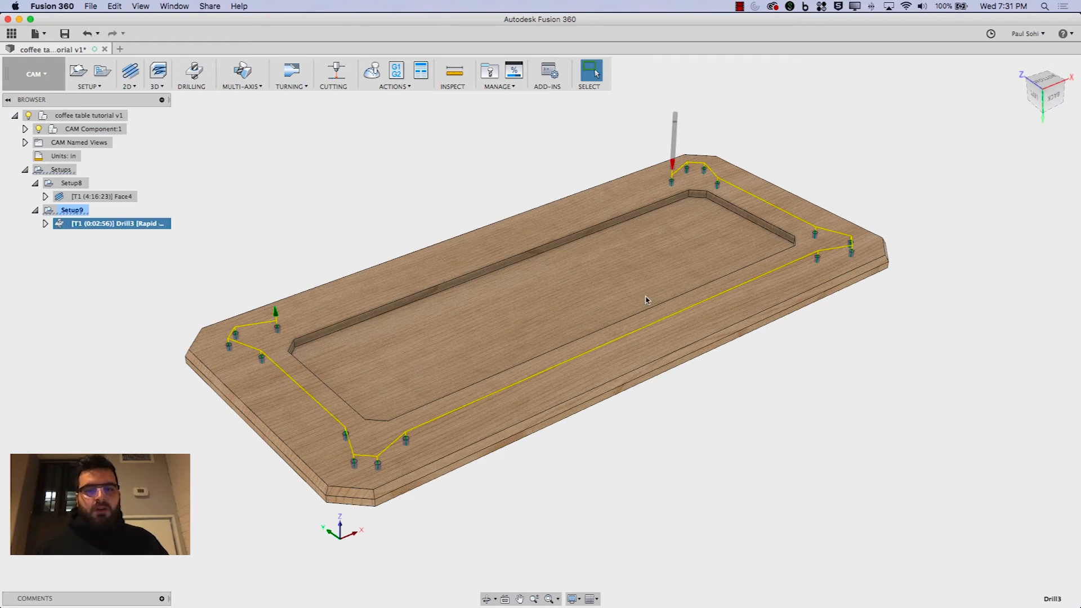
pyautogui.scroll(-1, 646, 300)
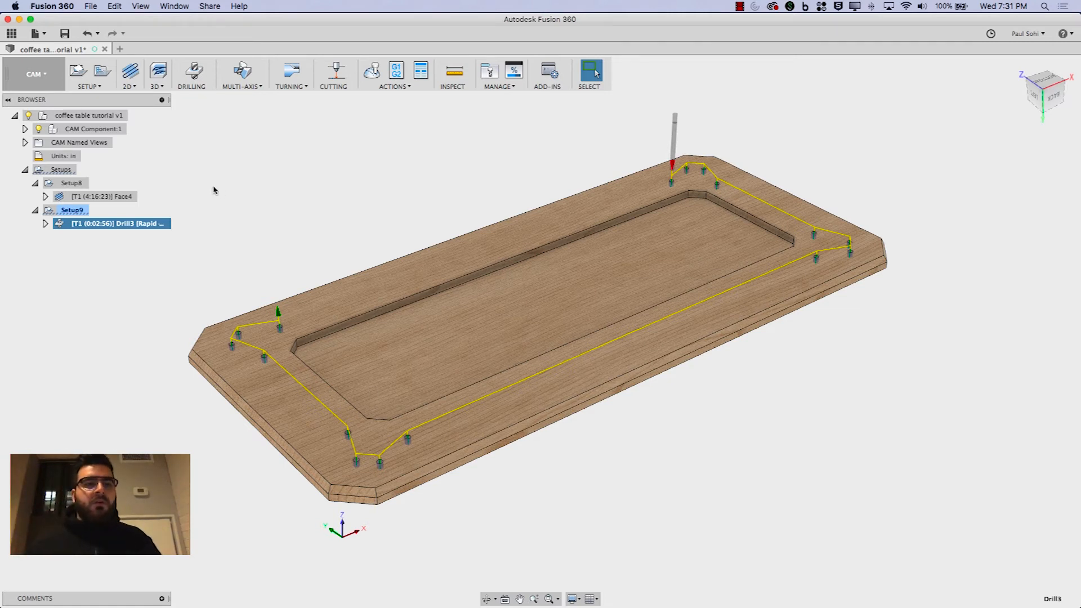
# - Start a 2D Pocket operation with the 1/2" flat (Flat End Shopbot) tool and select the recess floor as the pocket geometry
pyautogui.click(129, 84)
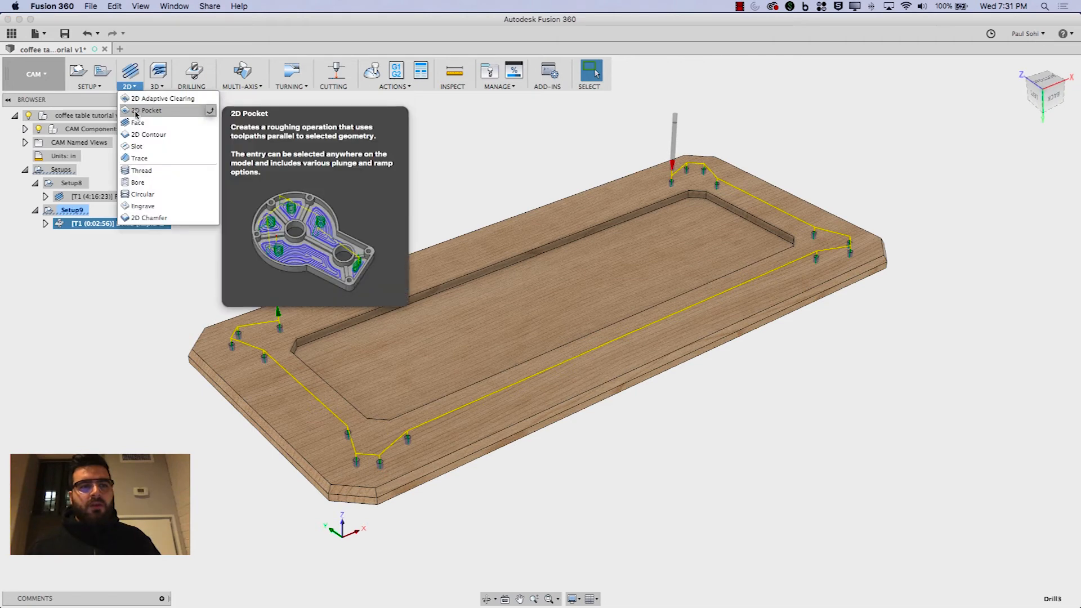
pyautogui.click(135, 112)
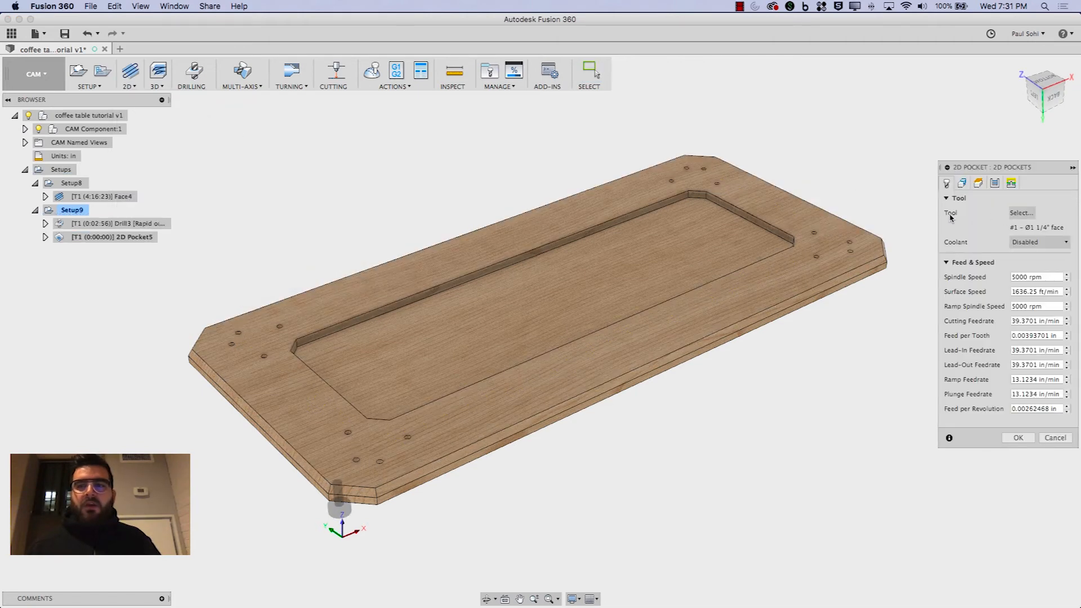
pyautogui.click(1016, 214)
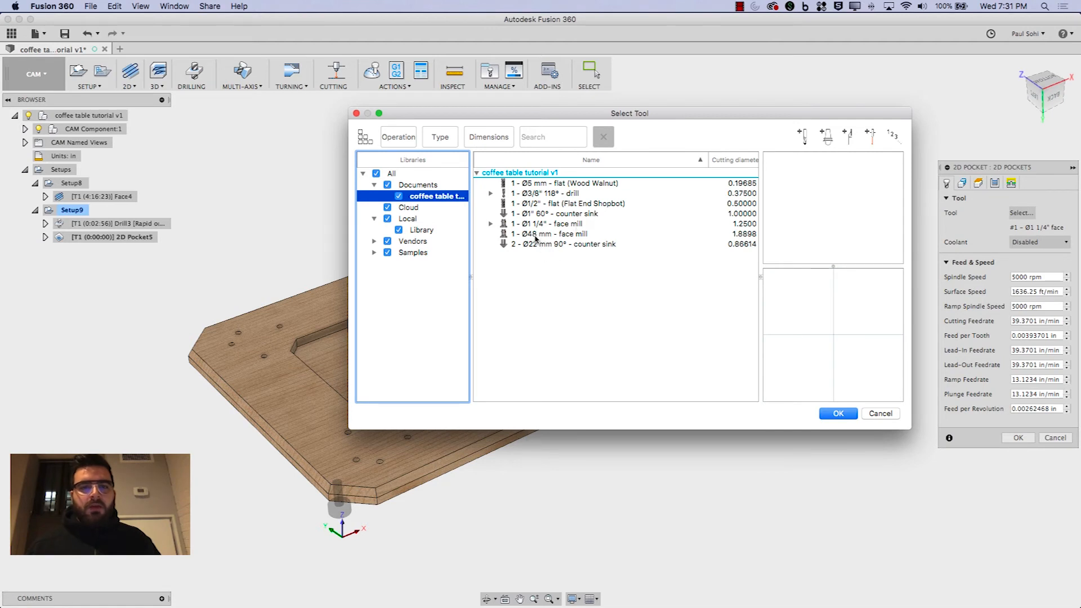
pyautogui.click(539, 205)
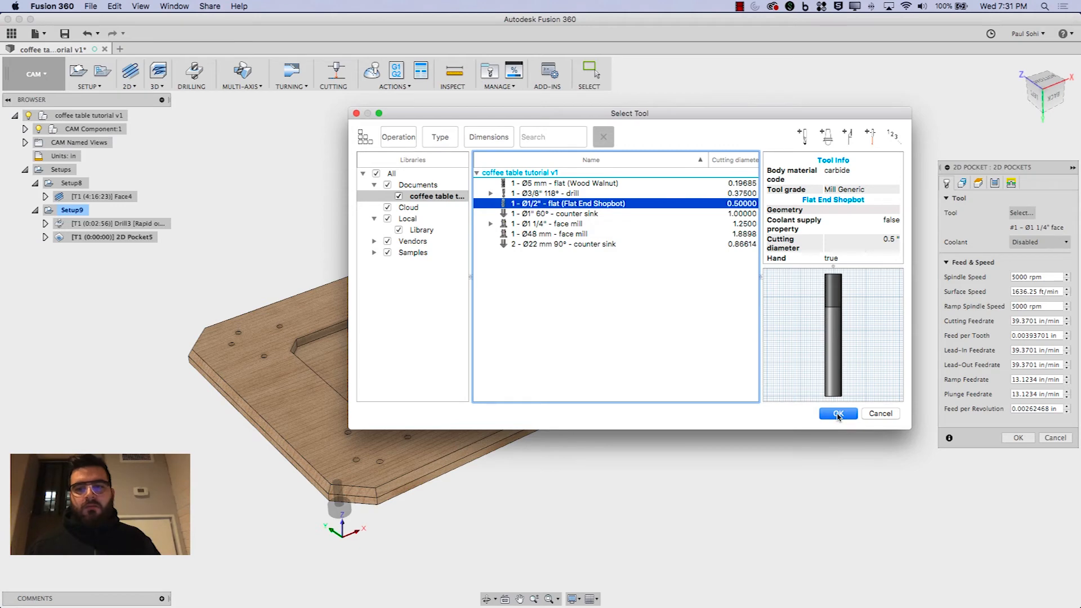
pyautogui.click(838, 414)
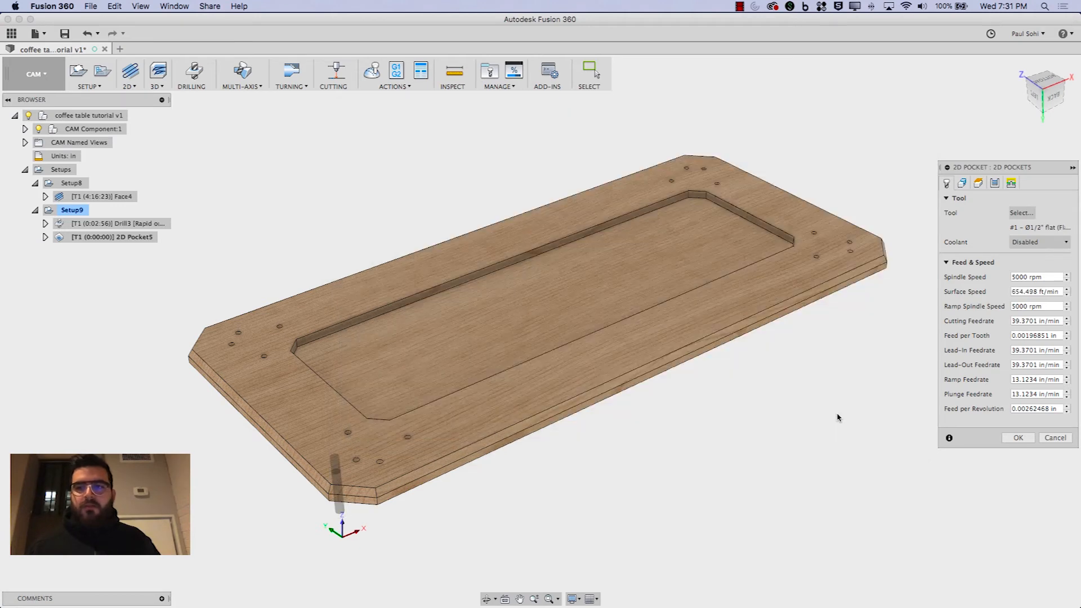
pyautogui.click(964, 186)
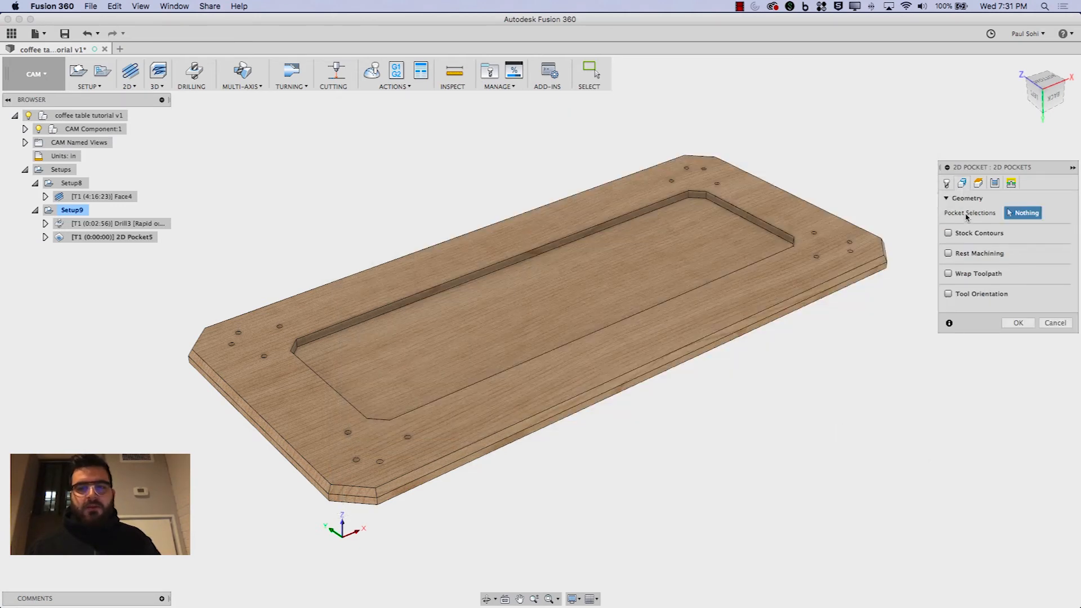
pyautogui.click(647, 271)
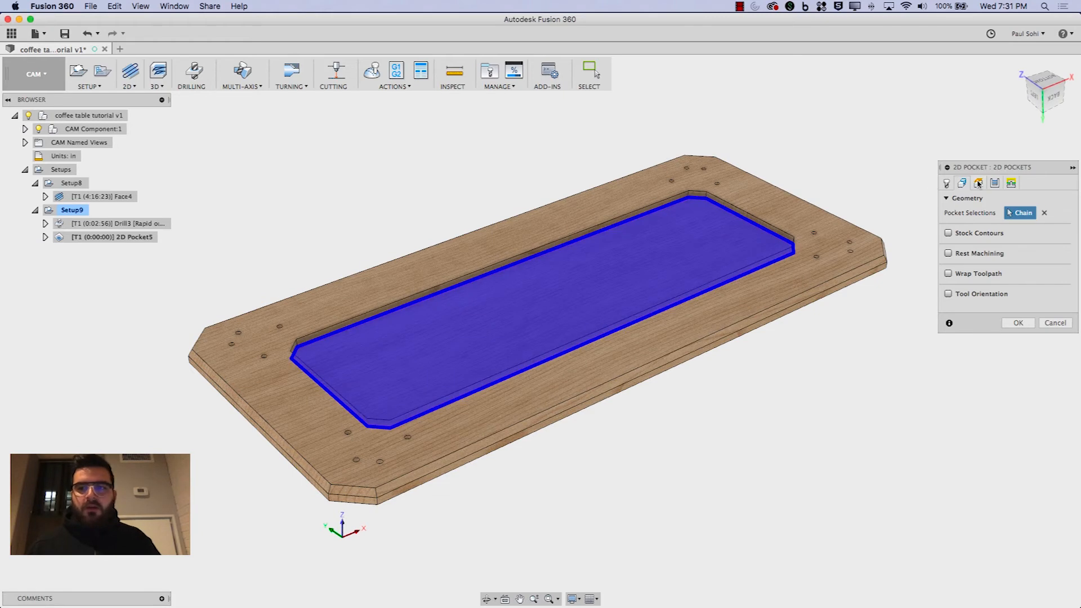
# - Enable multiple depths with a 0.1 in maximum roughing stepdown and set the pocket's maximum stepover to 0.3 in
pyautogui.click(994, 183)
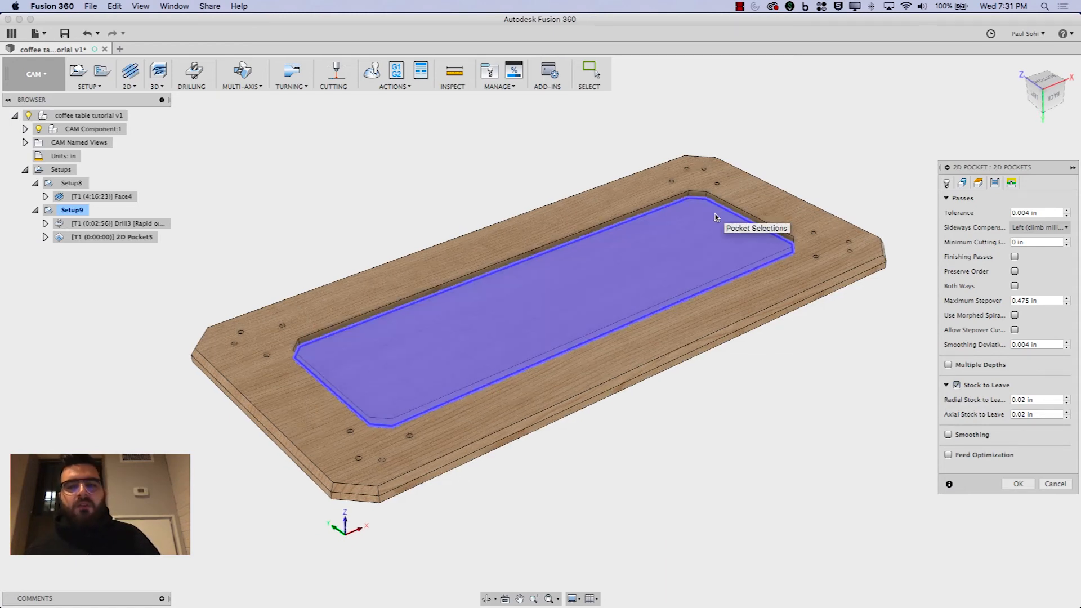
pyautogui.click(948, 365)
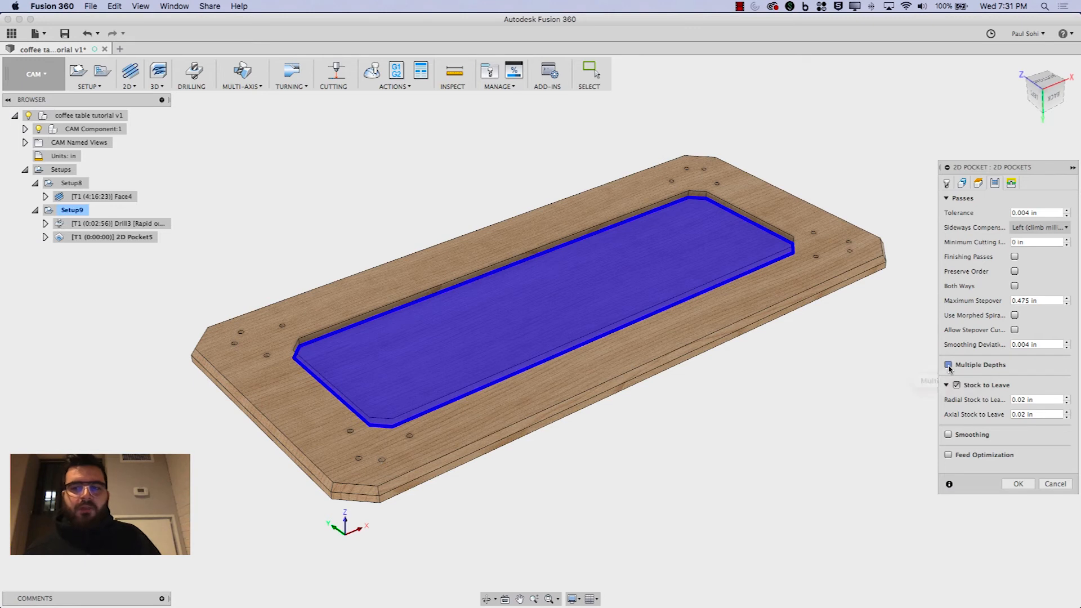
pyautogui.click(1025, 379)
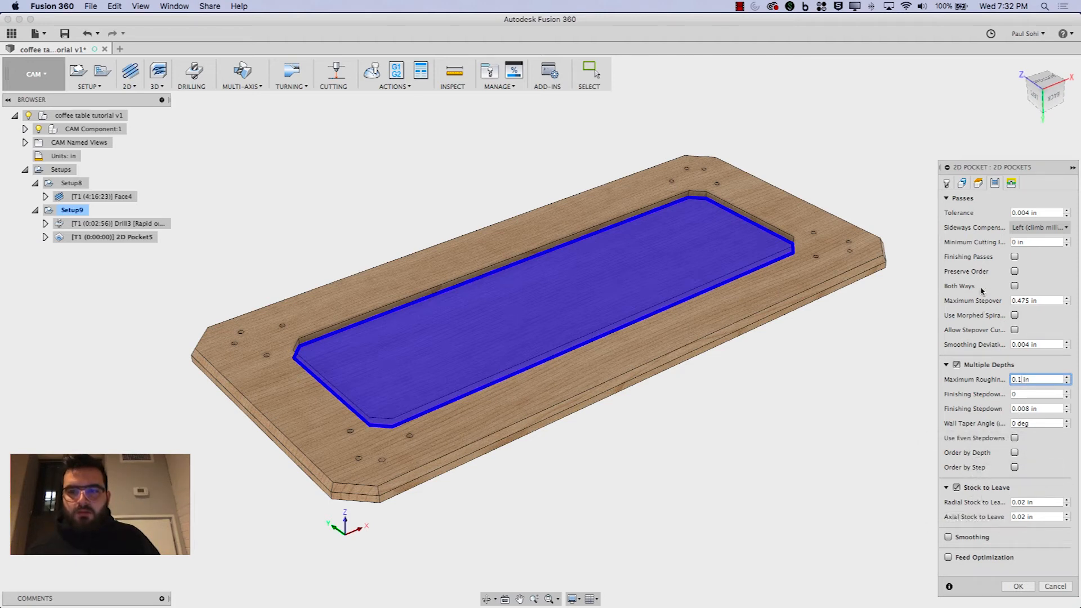
pyautogui.click(1023, 301)
pyautogui.doubleClick(1022, 302)
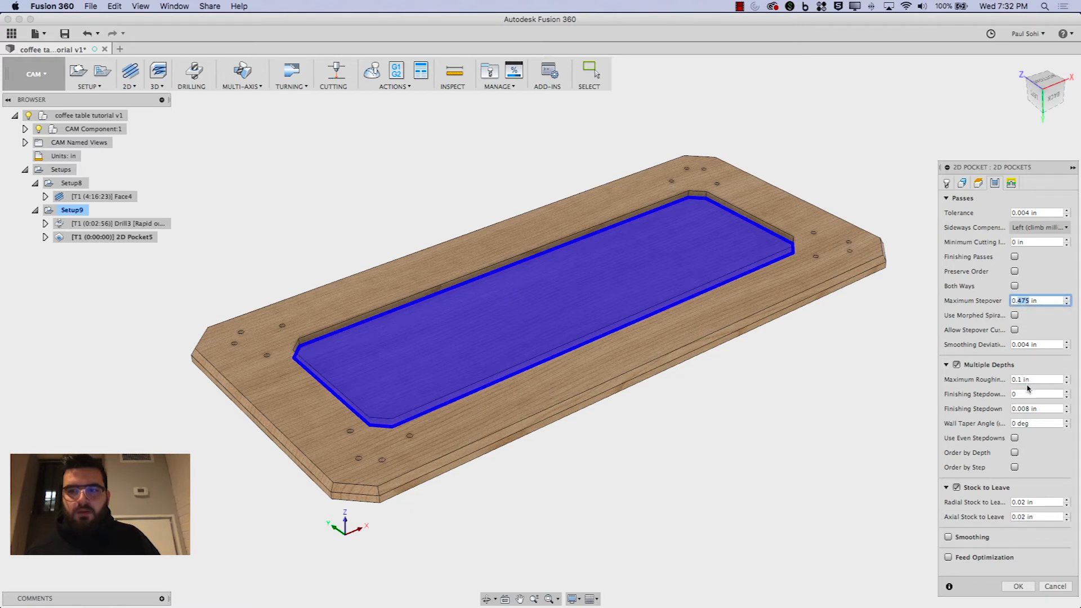
pyautogui.press('BackSpace')
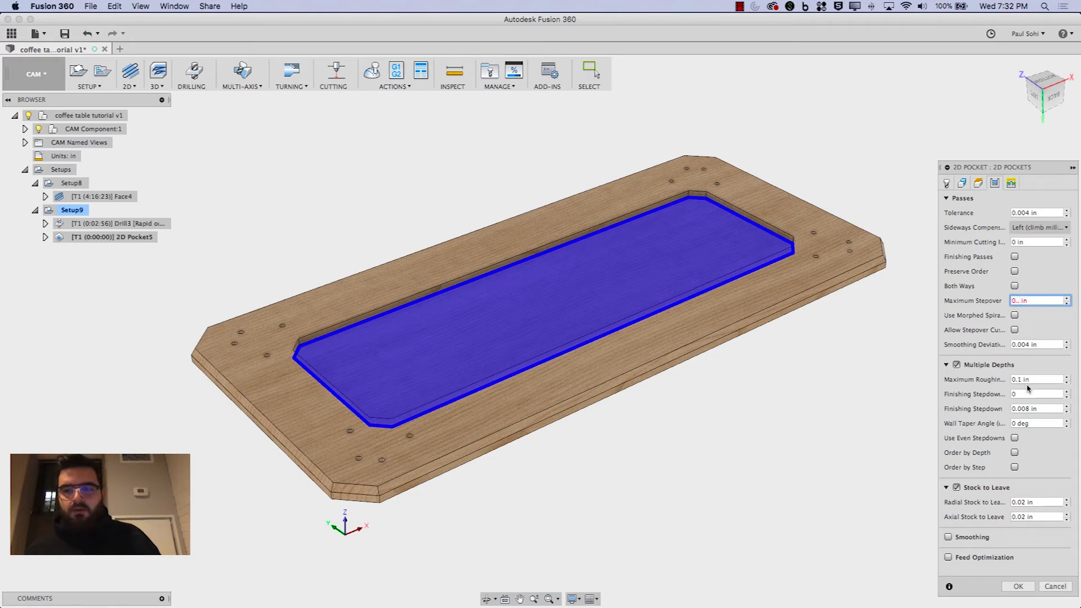
pyautogui.write('3')
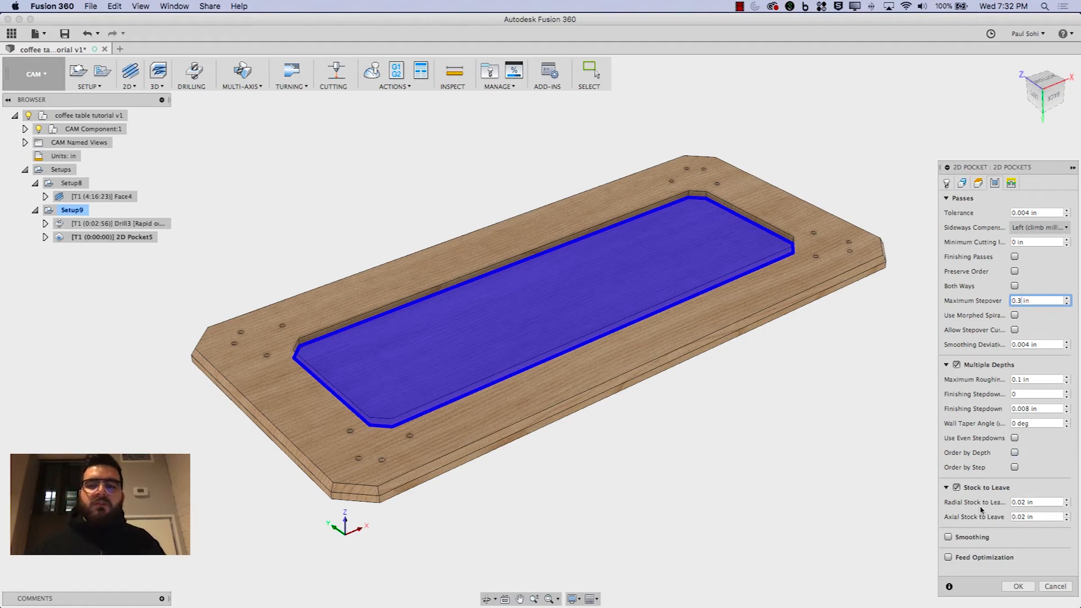
# - Keep 0.02 in of radial and axial stock to leave and generate the roughing pocket toolpath
pyautogui.scroll(3, 680, 197)
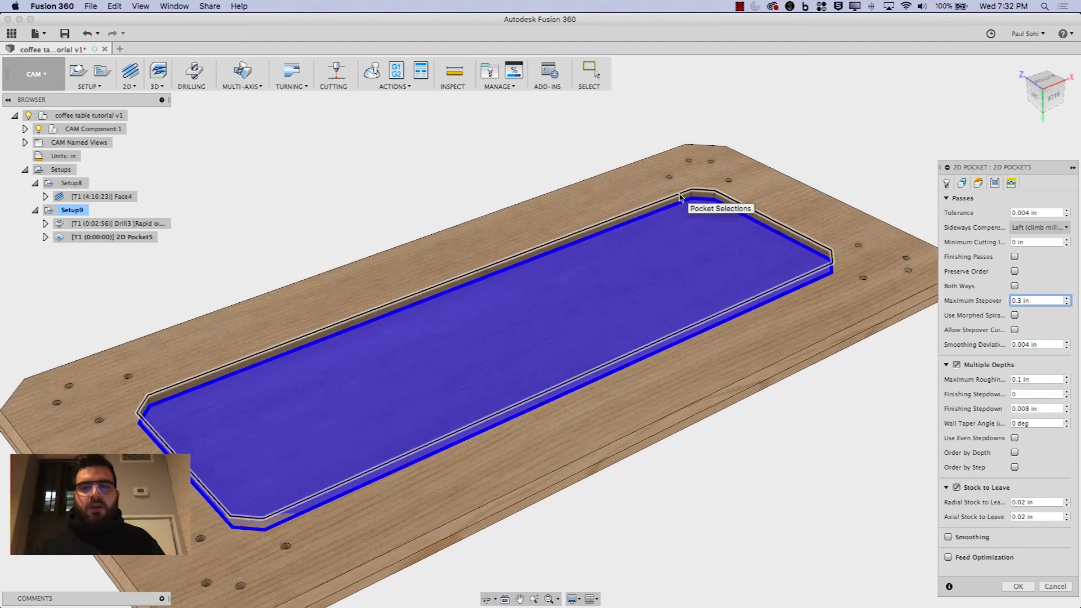
pyautogui.scroll(4, 680, 197)
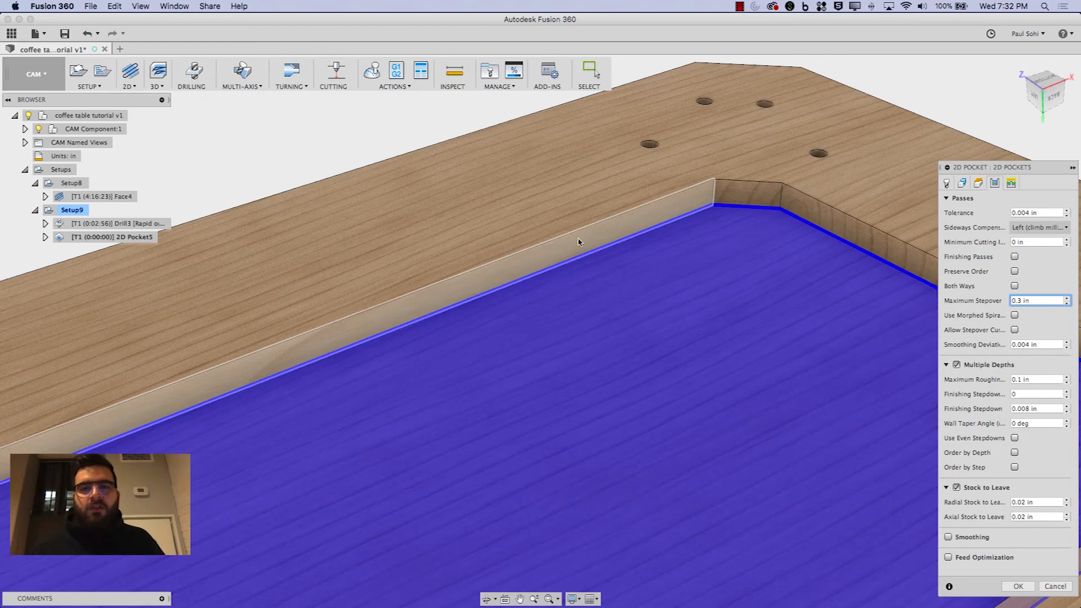
pyautogui.scroll(-2, 589, 279)
pyautogui.scroll(-5, 590, 279)
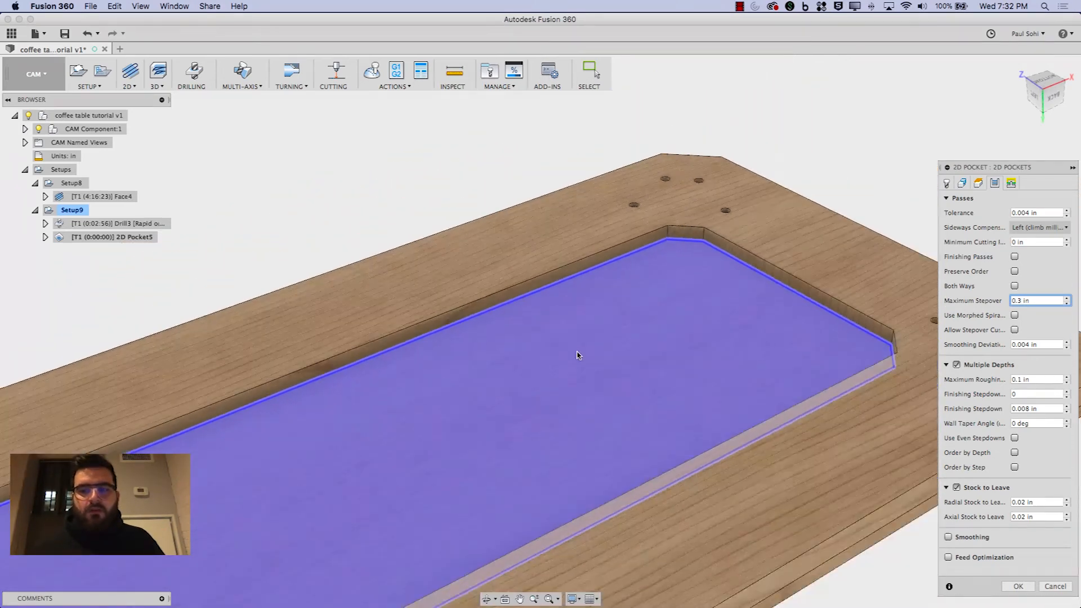
pyautogui.scroll(-8, 803, 349)
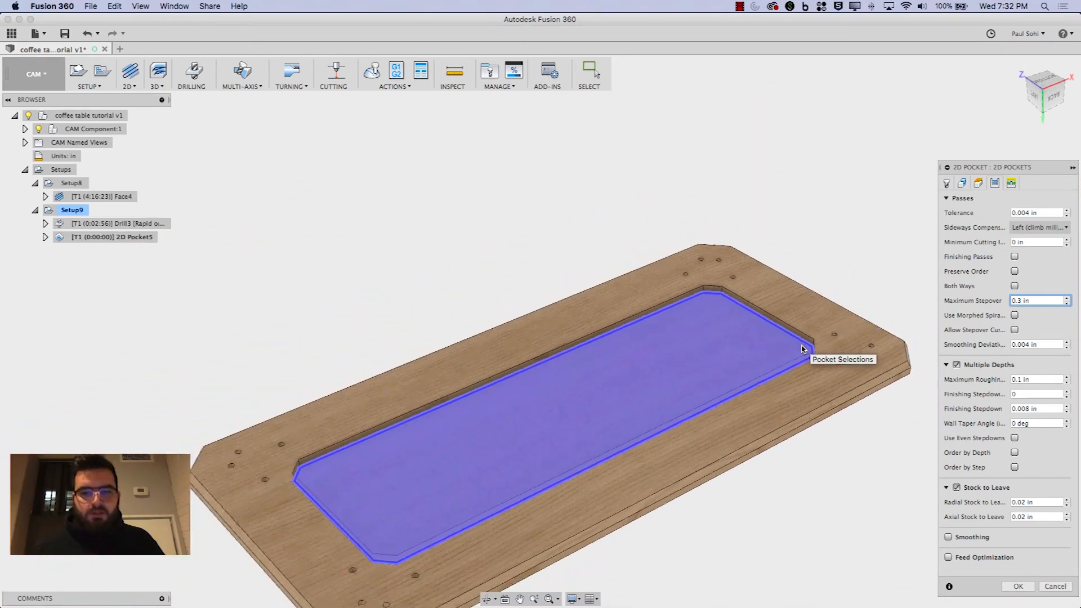
pyautogui.scroll(8, 772, 424)
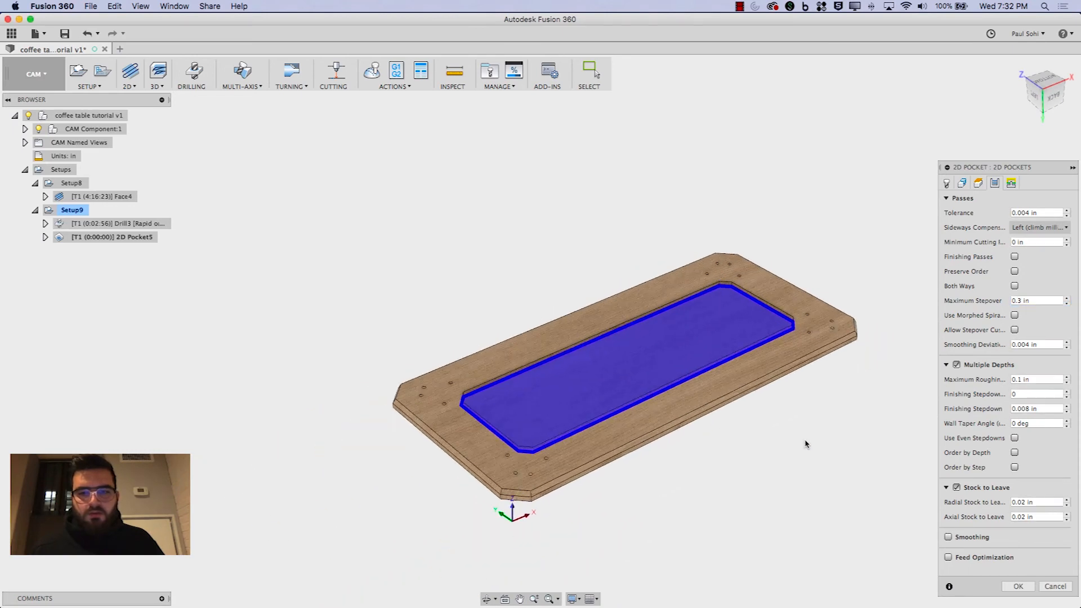
pyautogui.click(1028, 589)
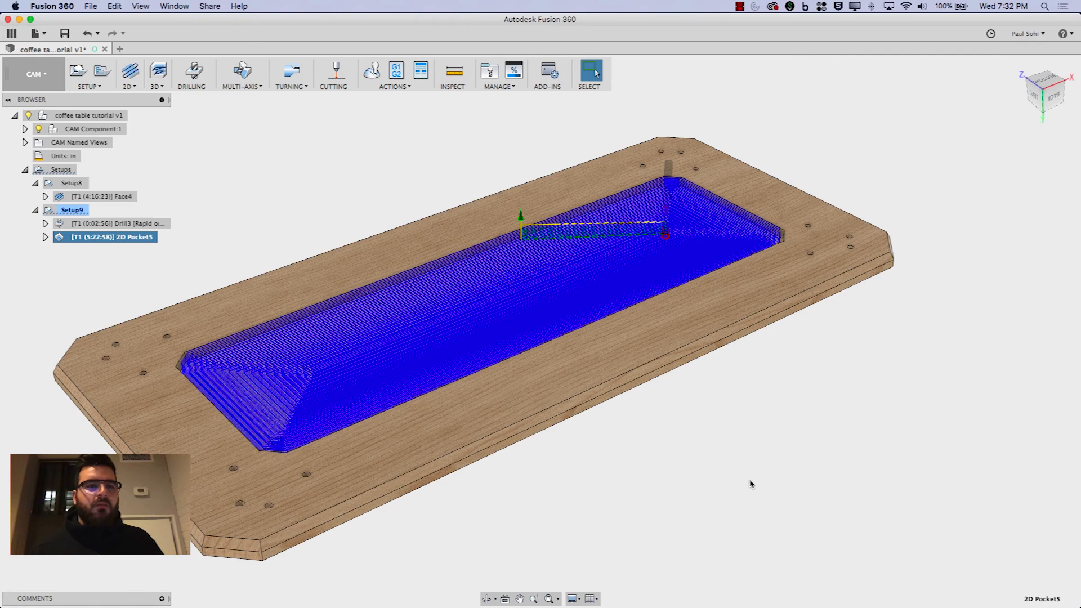
# - Start a second 2D Pocket operation on the same recess floor and turn off its stock to leave
pyautogui.click(128, 89)
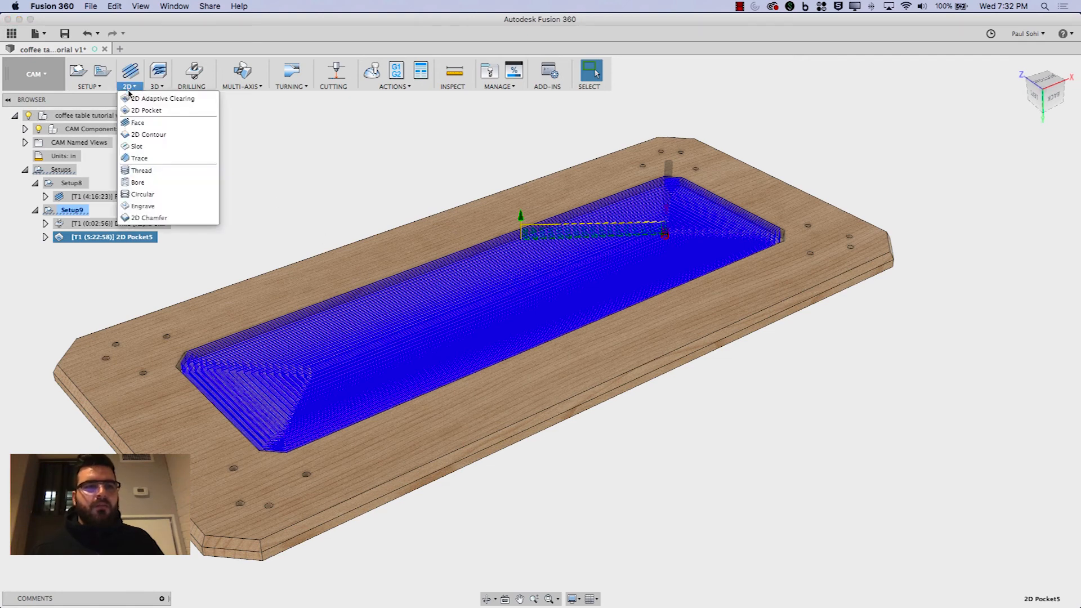
pyautogui.click(146, 110)
pyautogui.click(394, 364)
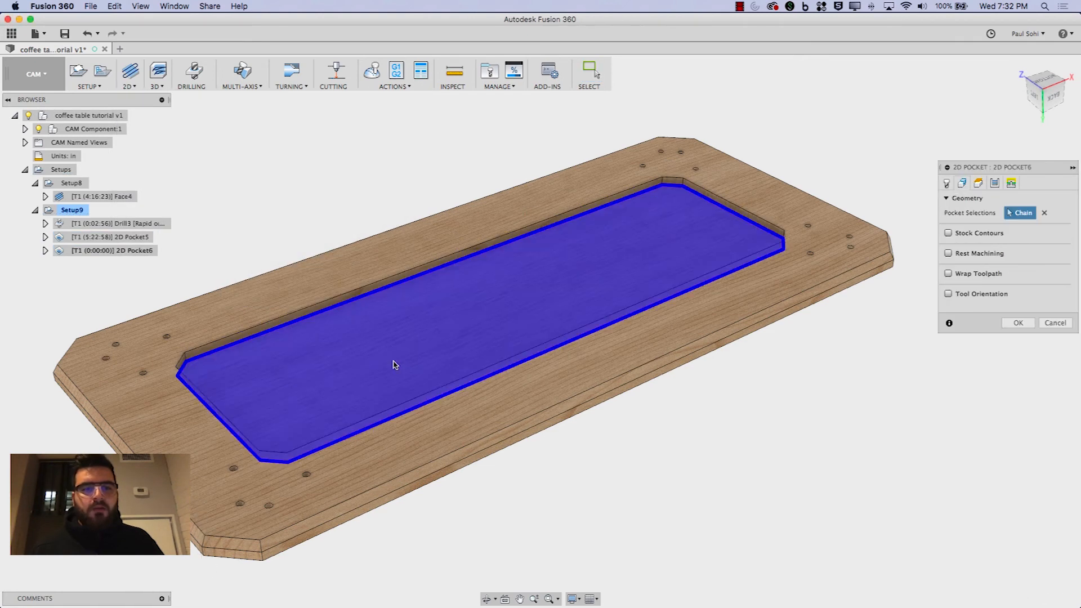
pyautogui.click(995, 183)
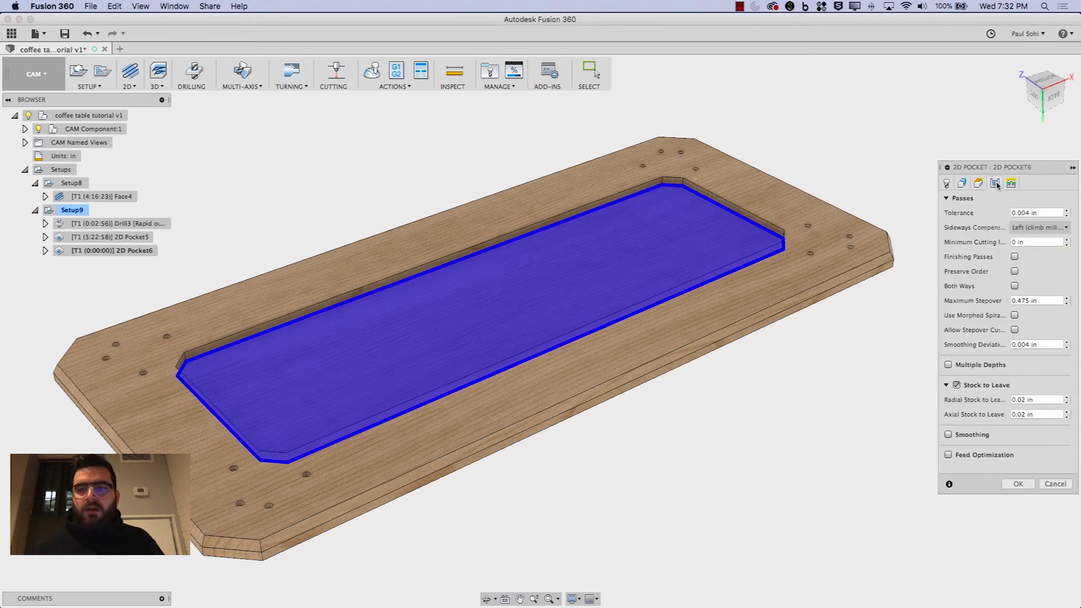
pyautogui.click(957, 387)
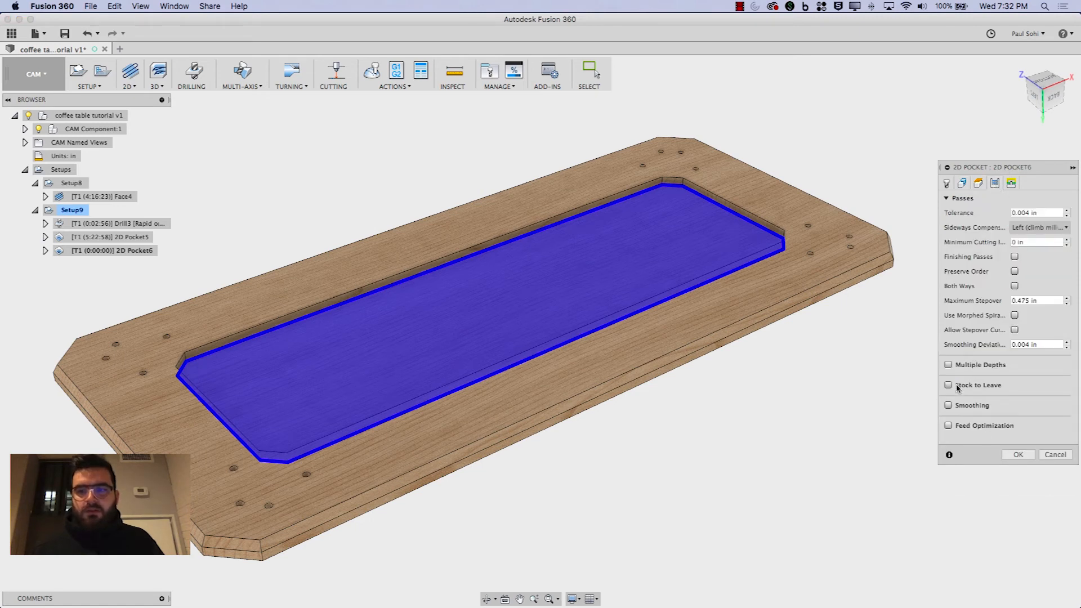
# - Enable two finishing passes with a 0.01 in stepover and generate the finishing pocket toolpath
pyautogui.click(1015, 256)
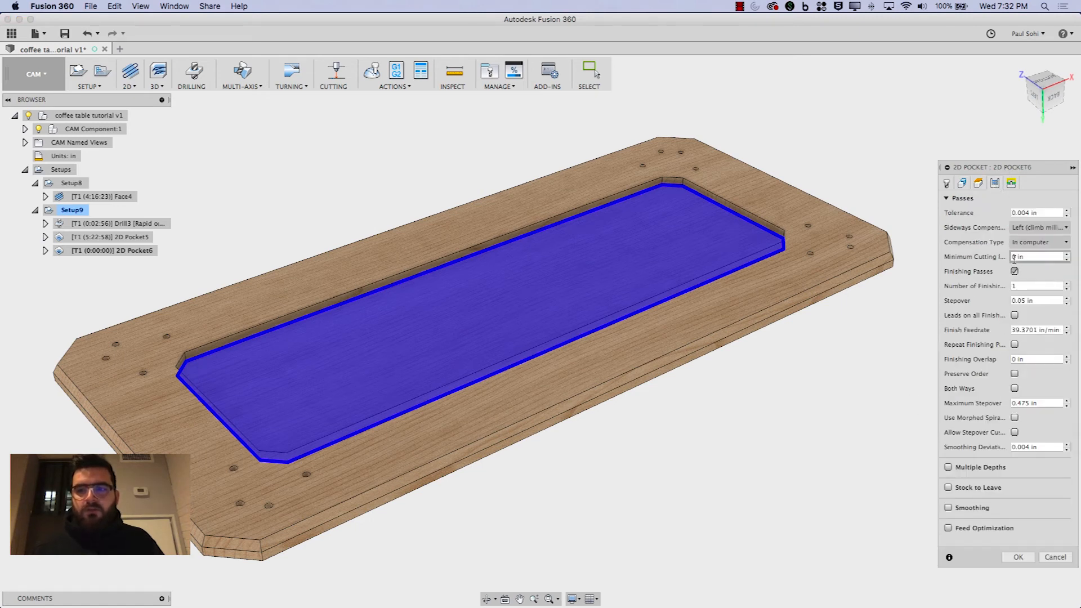
pyautogui.click(1024, 300)
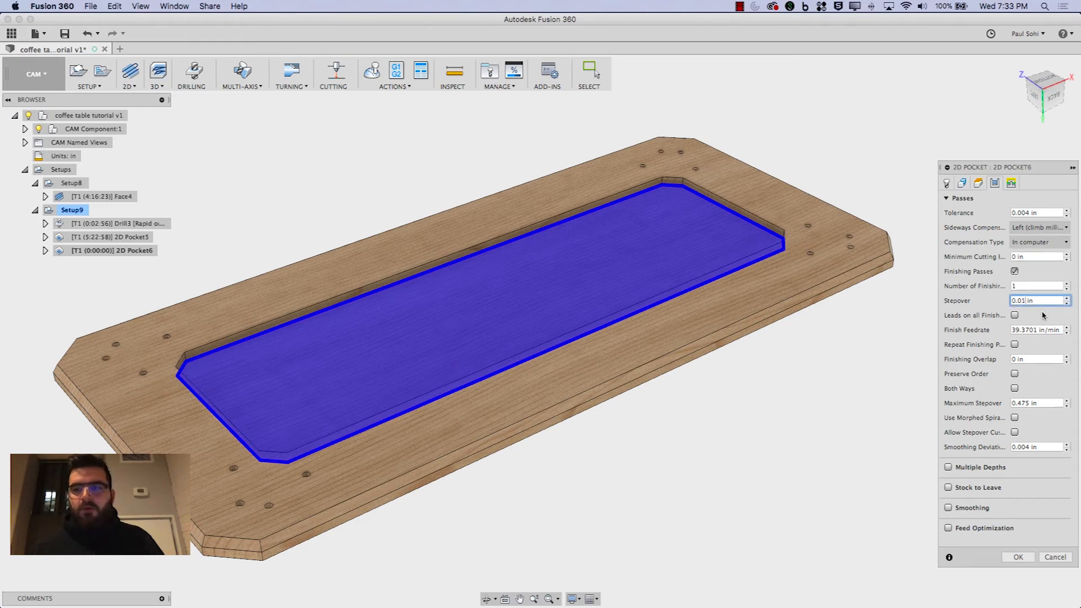
pyautogui.doubleClick(1034, 286)
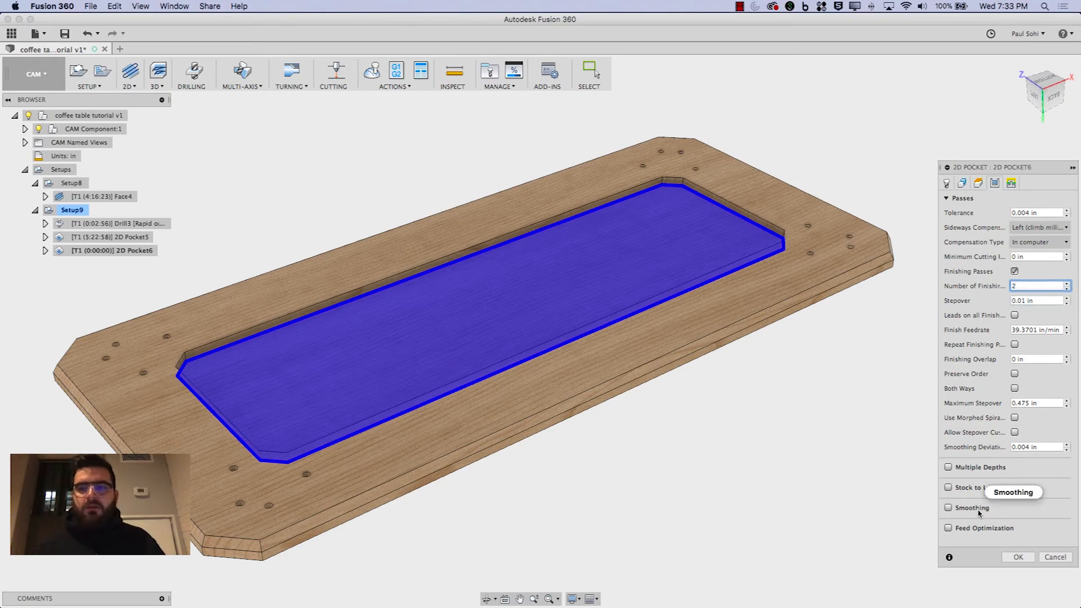
pyautogui.click(1011, 559)
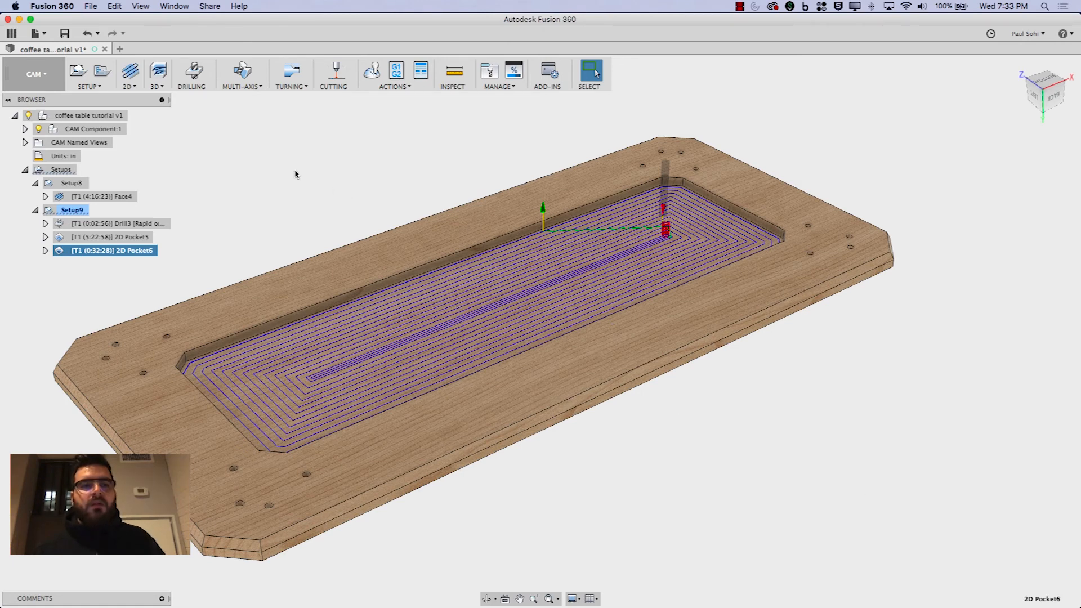
# - Start a 2D Contour operation, select the tabletop's lower outer edge chain, and check that the 1/2" flat tool is assigned
pyautogui.click(134, 88)
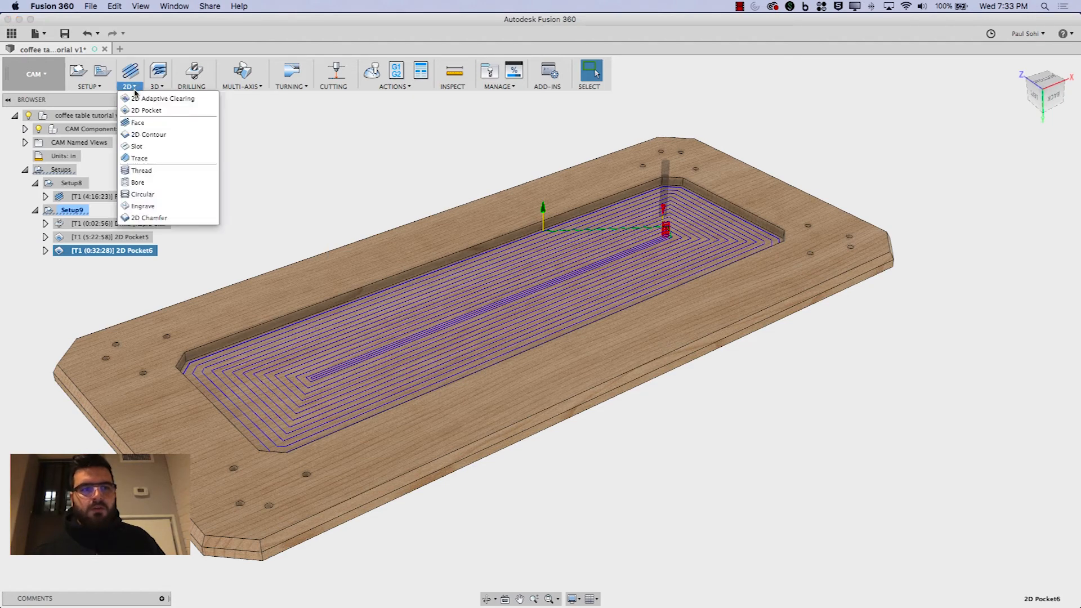
pyautogui.click(209, 135)
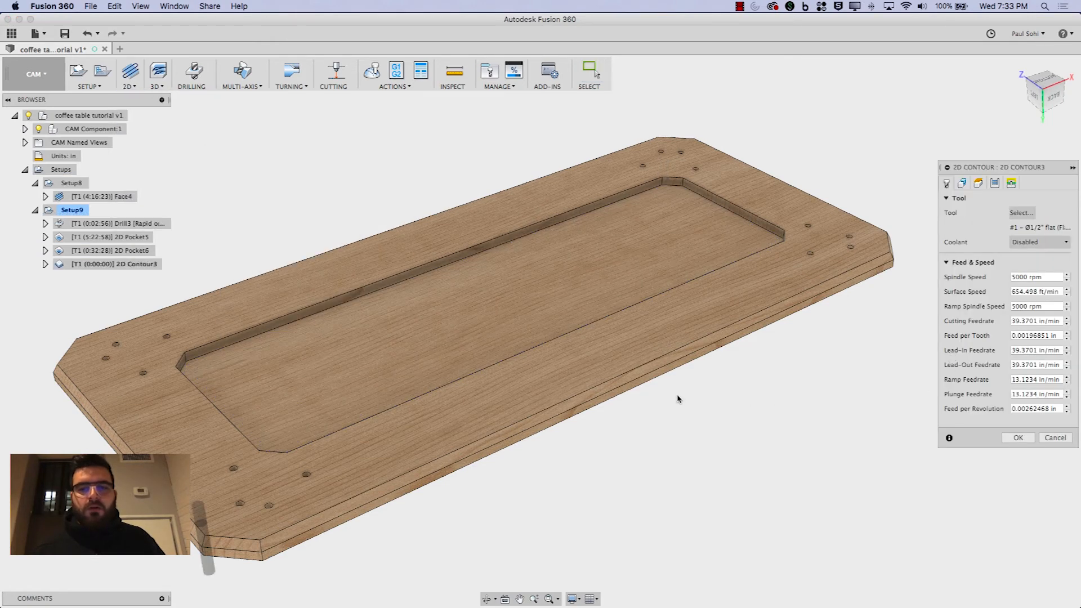
pyautogui.click(665, 378)
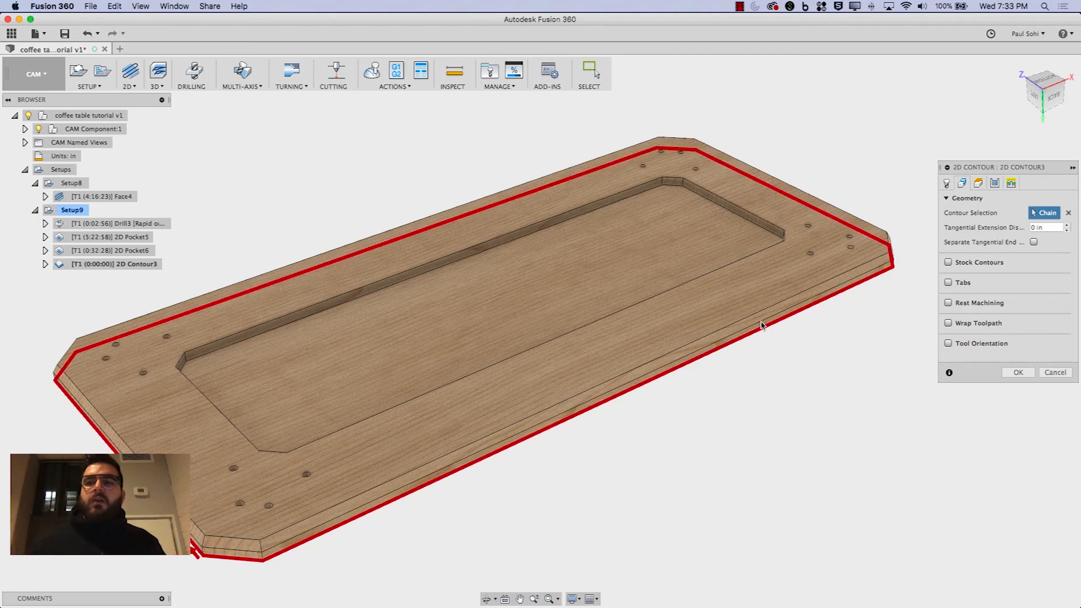
pyautogui.click(946, 182)
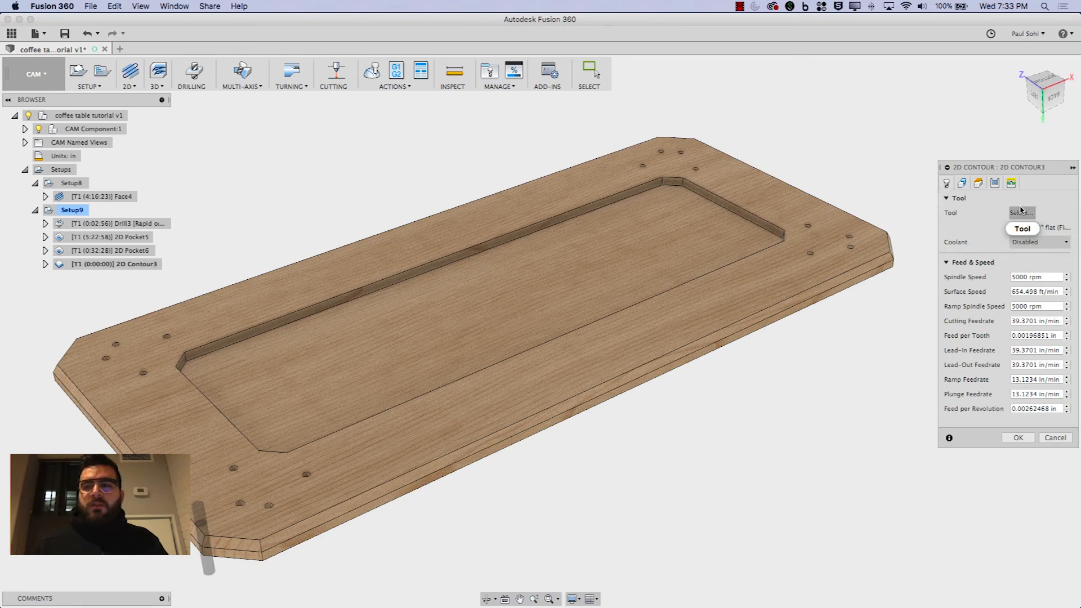
pyautogui.click(963, 184)
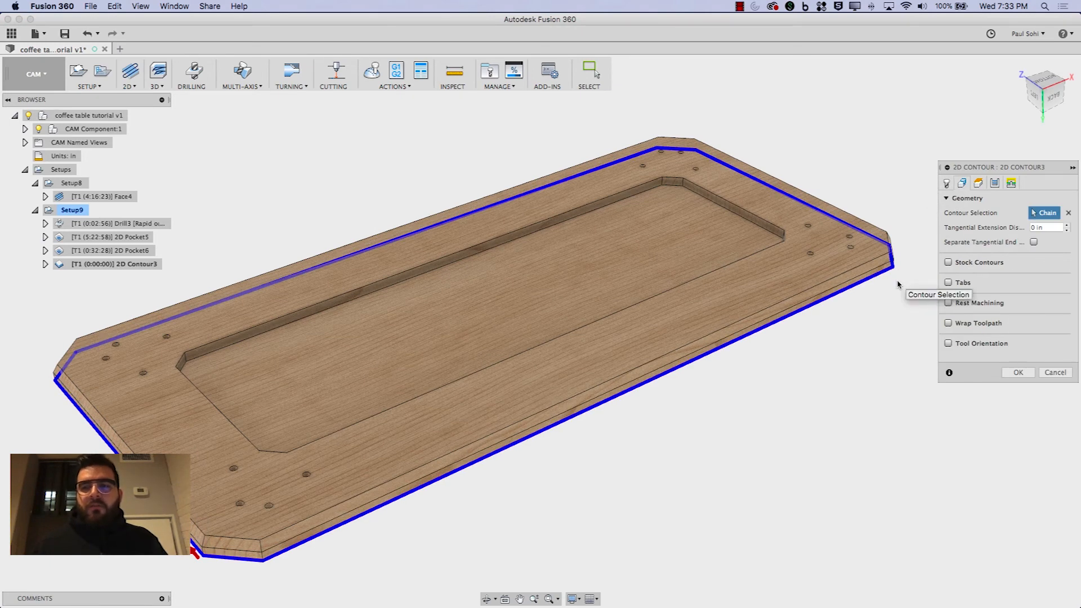
# - Enable multiple depths for the outer contour with a maximum roughing stepdown of 0.1 in
pyautogui.click(995, 183)
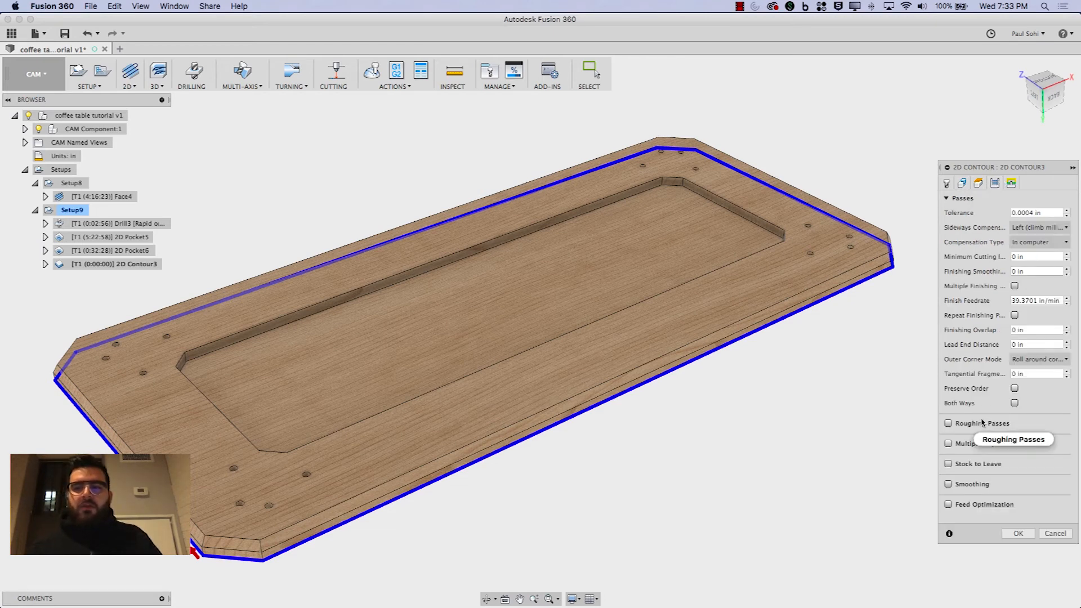
pyautogui.click(948, 444)
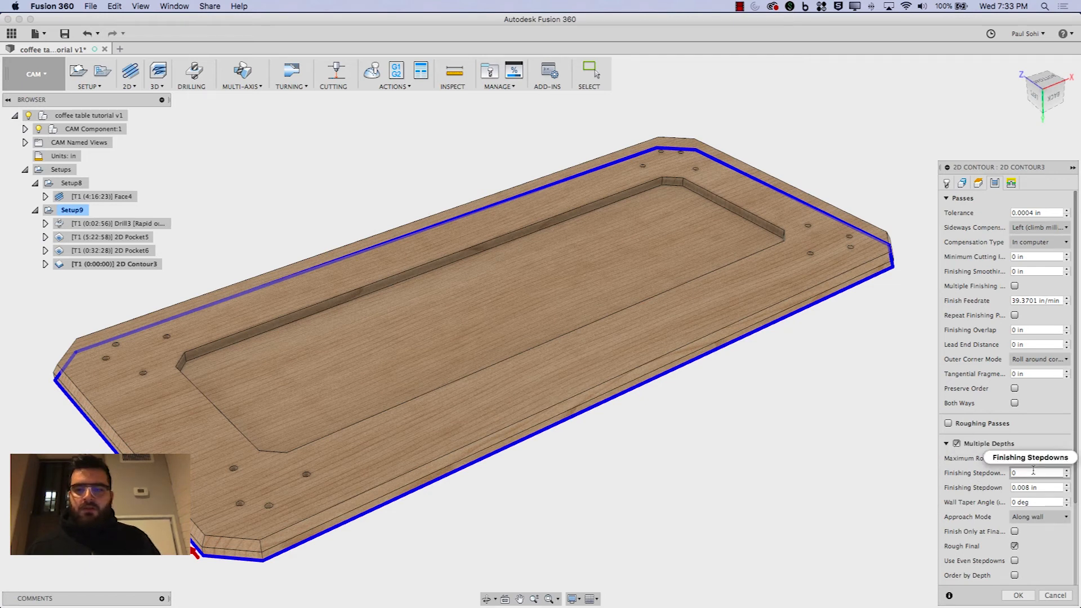
pyautogui.scroll(-3, 976, 440)
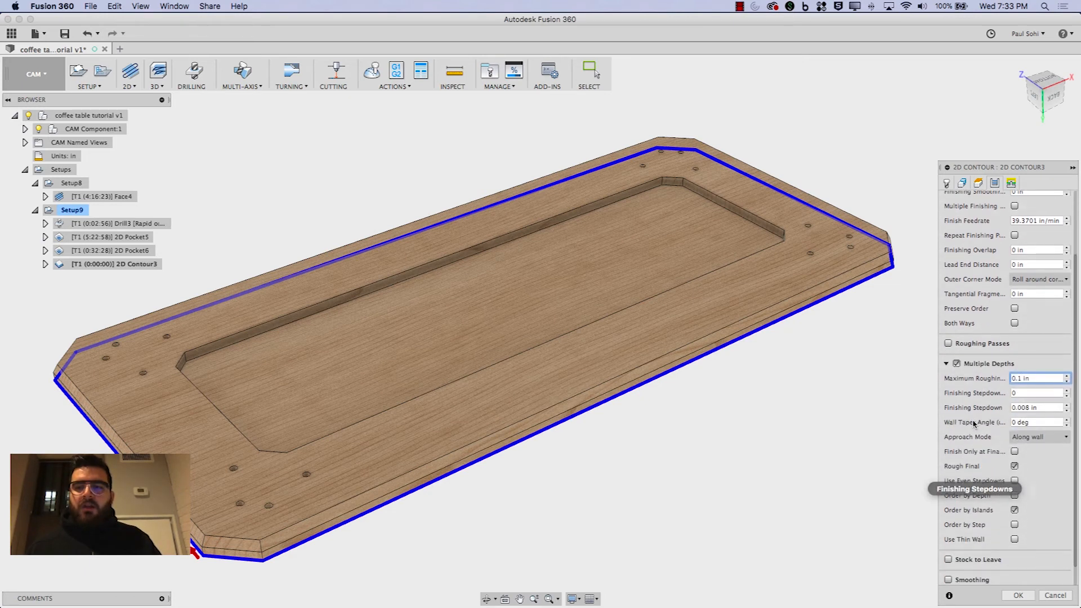
# - Enable ramping for the outer 2D Contour and generate its toolpath
pyautogui.click(1012, 185)
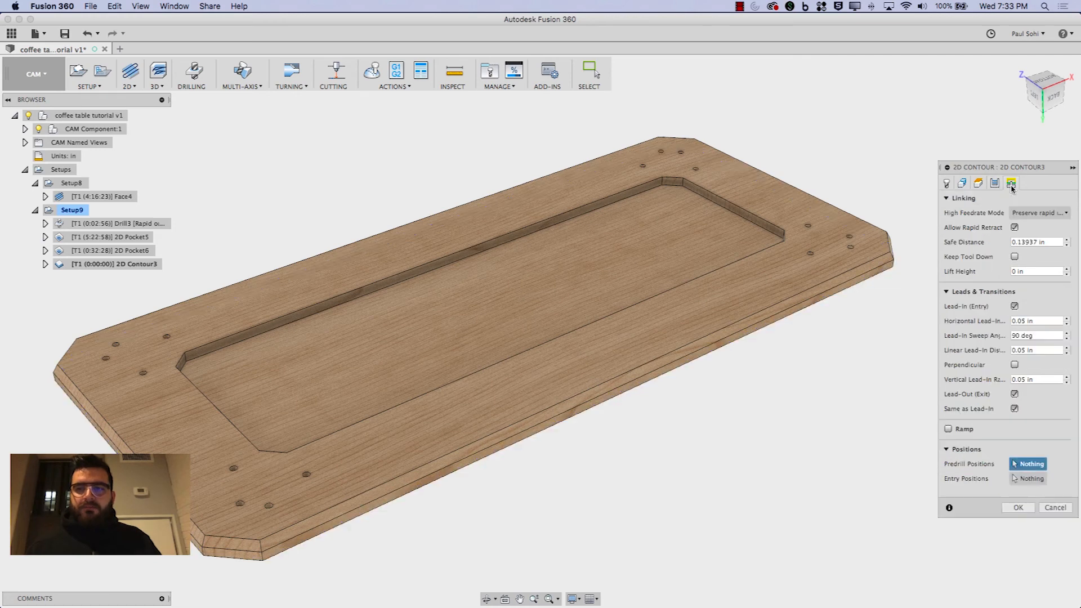
pyautogui.click(948, 430)
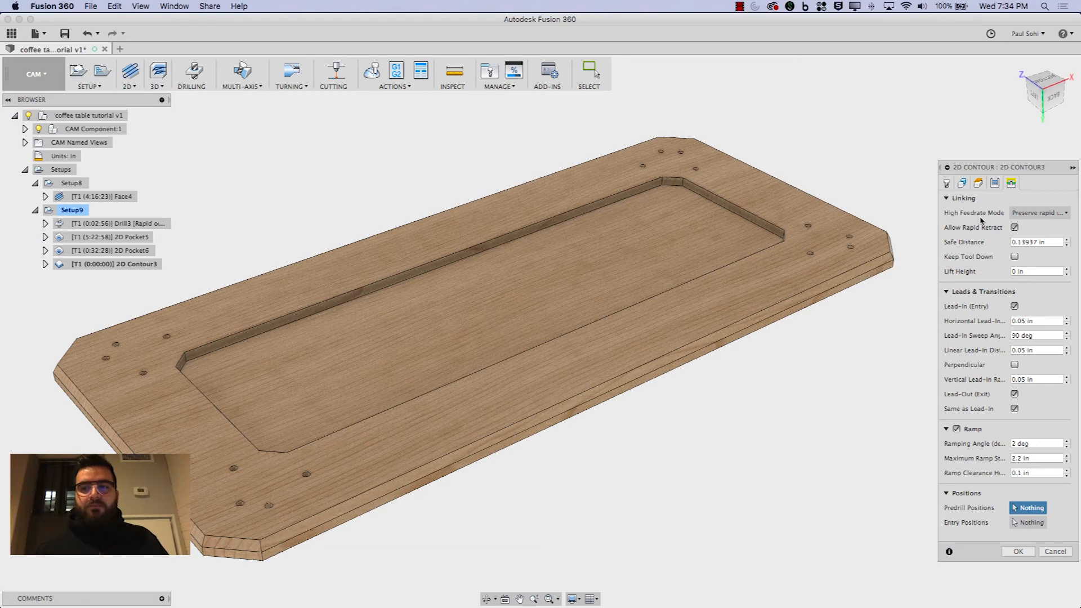
pyautogui.click(1012, 552)
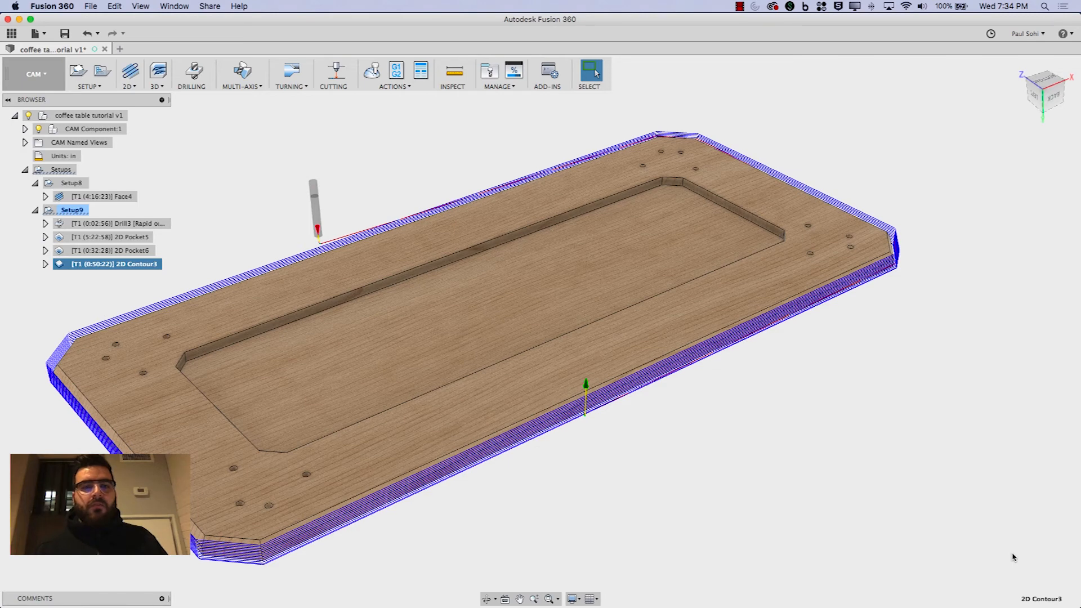
pyautogui.click(136, 90)
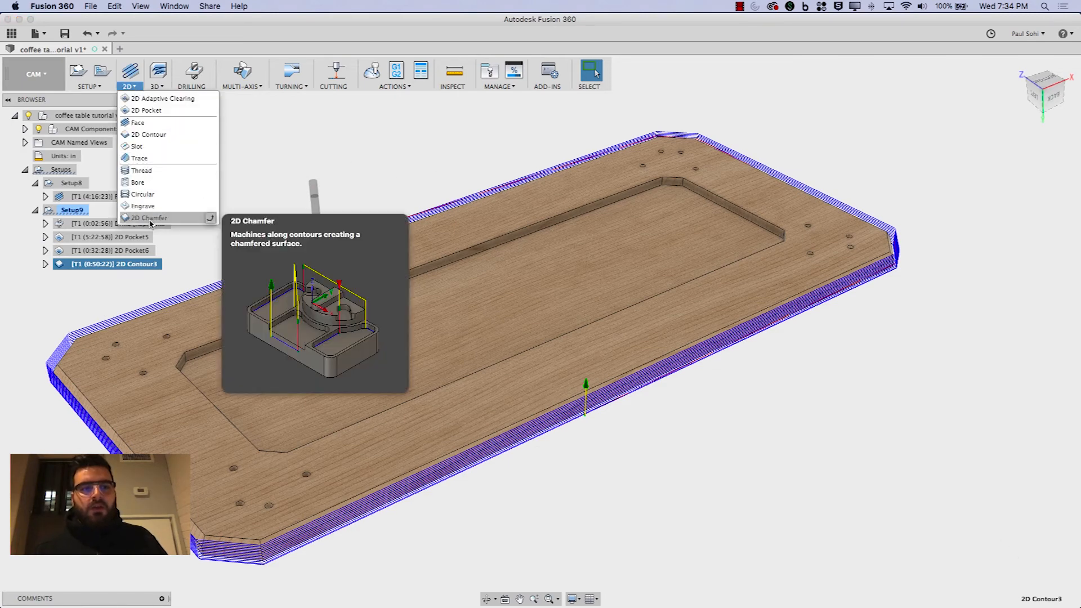
pyautogui.click(208, 219)
pyautogui.click(1021, 212)
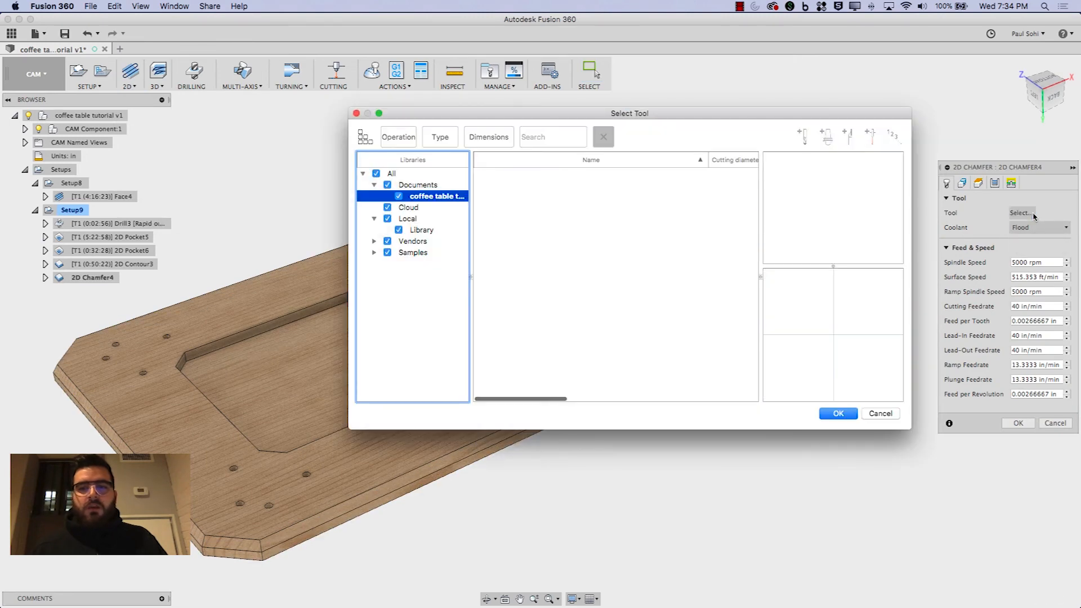
pyautogui.click(573, 246)
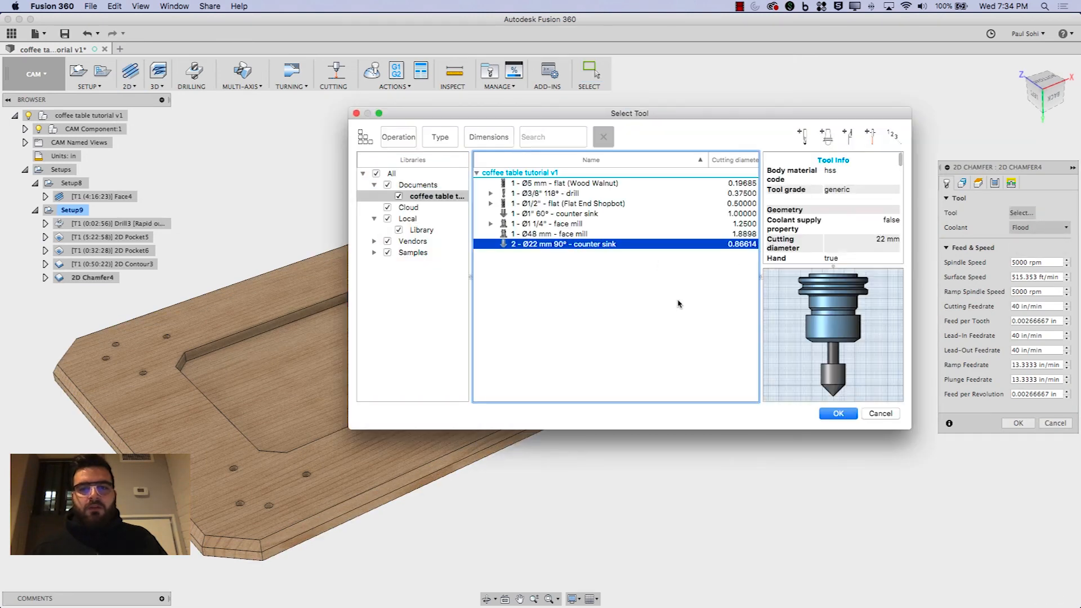
pyautogui.click(557, 215)
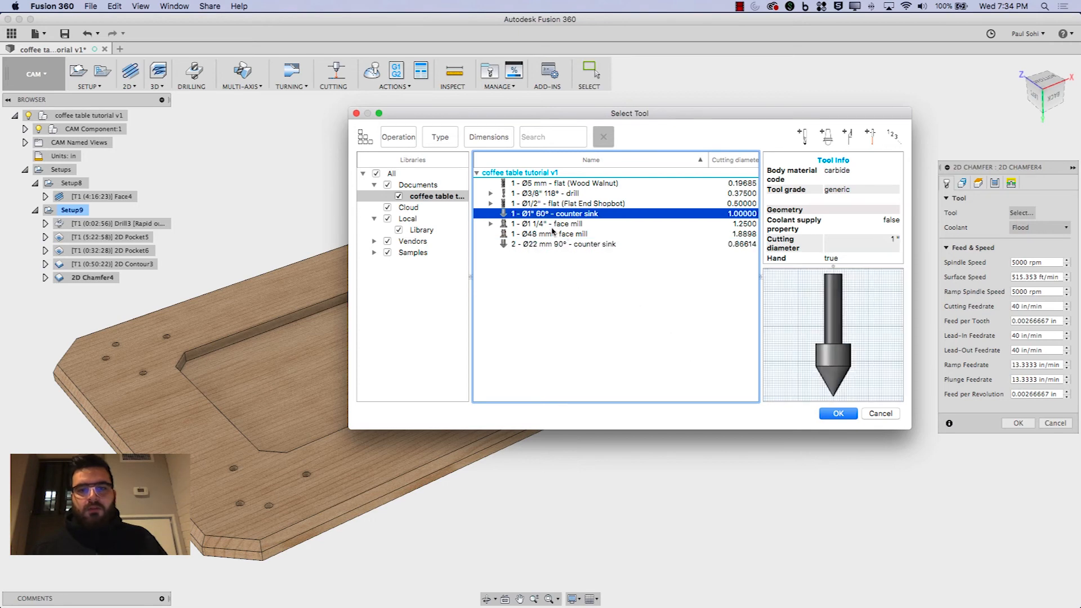
pyautogui.click(838, 414)
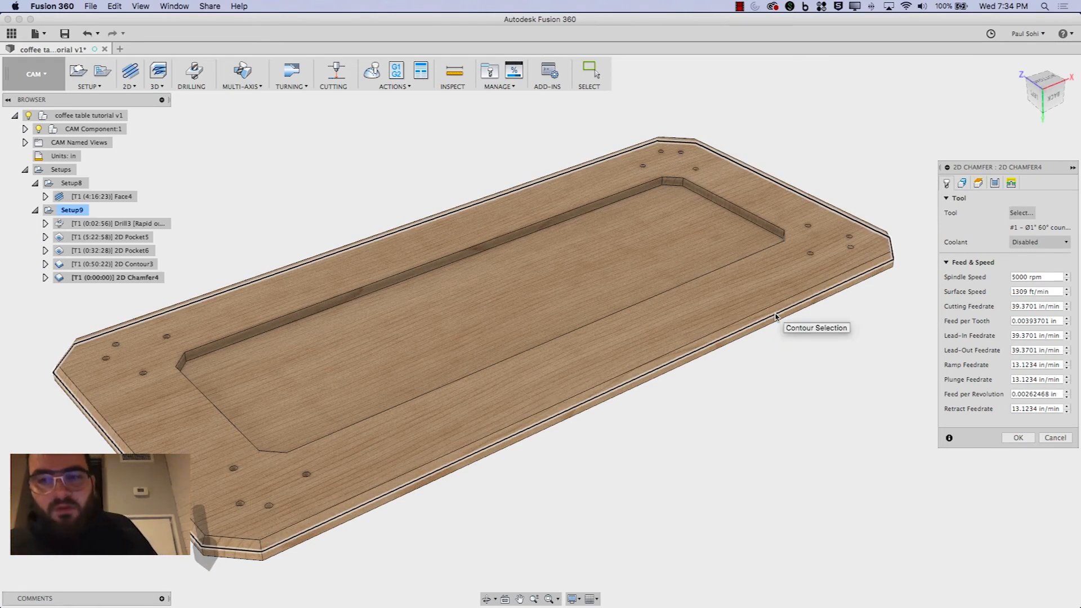
pyautogui.press('Escape')
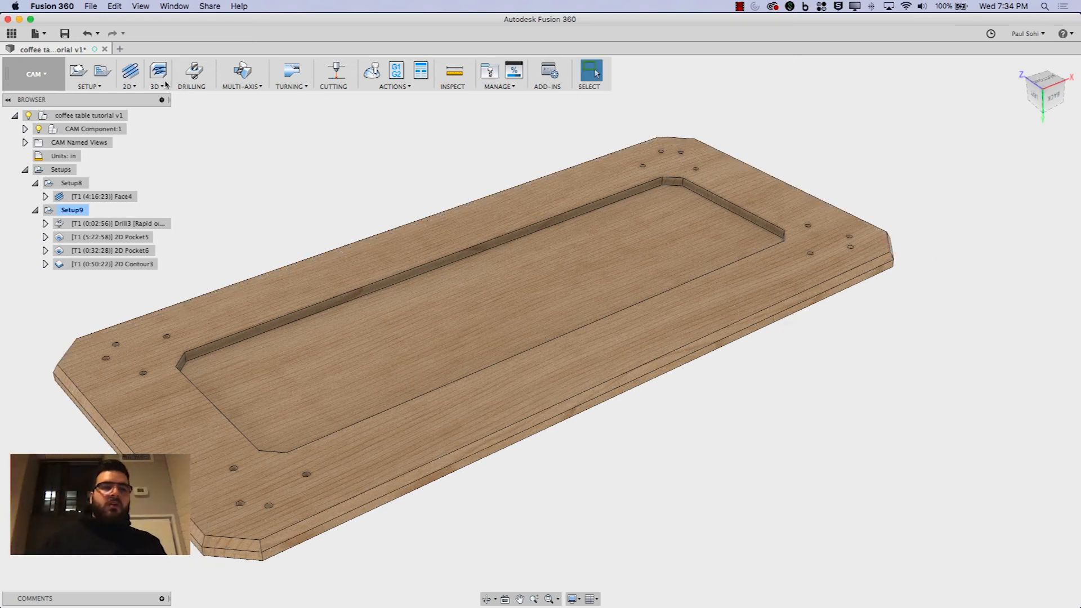
# - Suppress the tabletop's edge chamfer feature in the Model workspace, then return to the CAM workspace
pyautogui.click(35, 74)
pyautogui.click(37, 100)
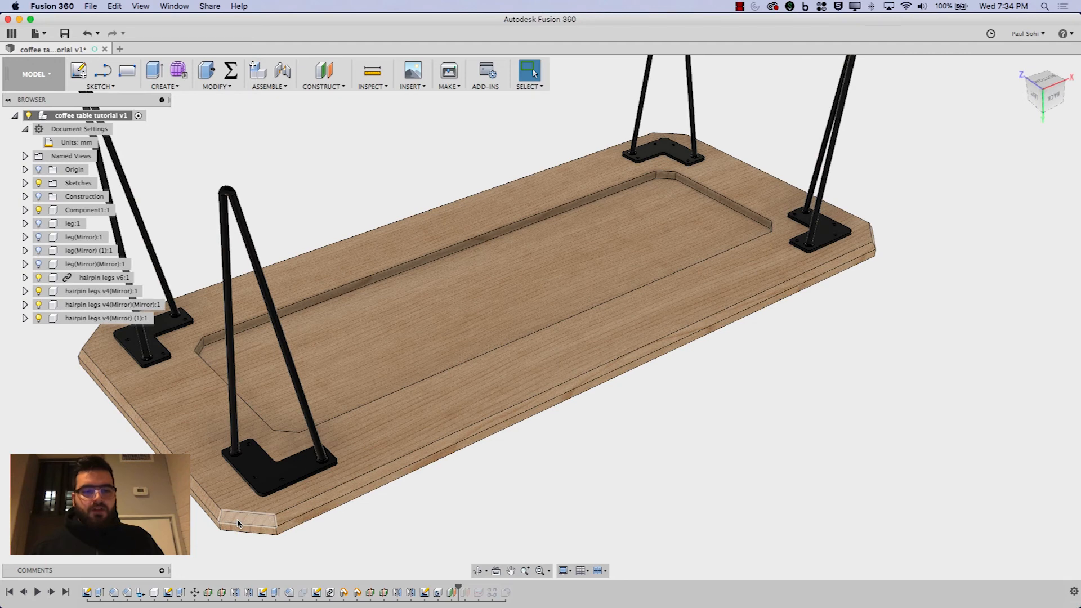
pyautogui.rightClick(131, 592)
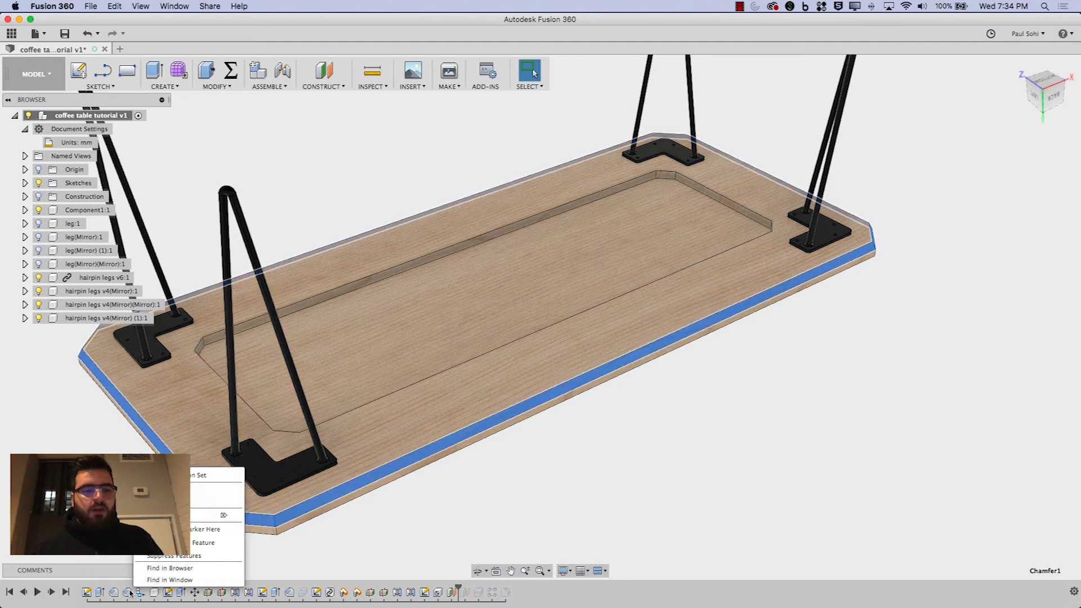
pyautogui.click(163, 556)
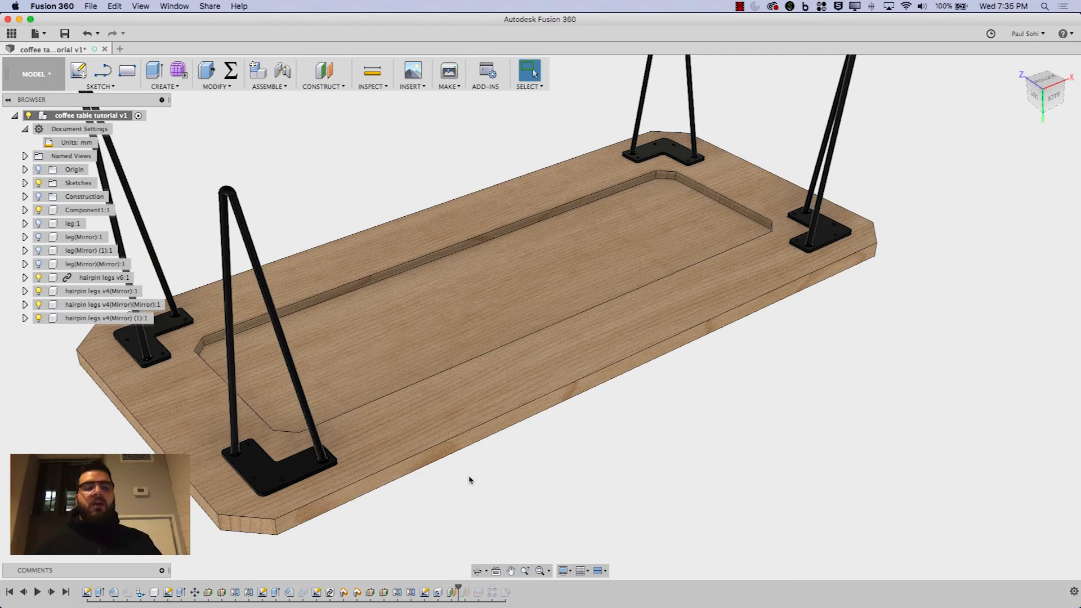
pyautogui.click(43, 75)
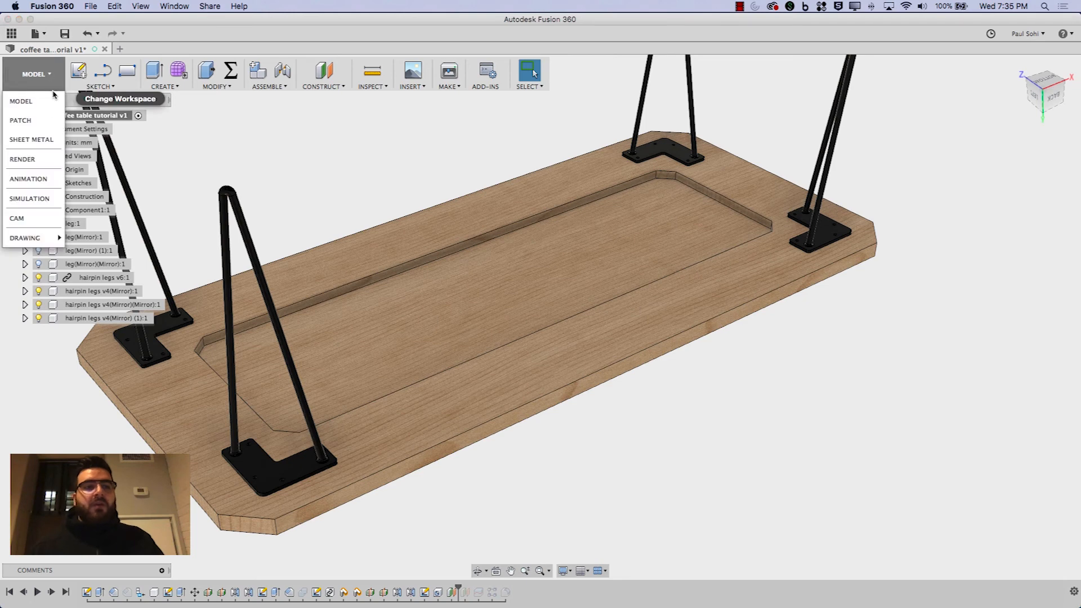
pyautogui.click(25, 217)
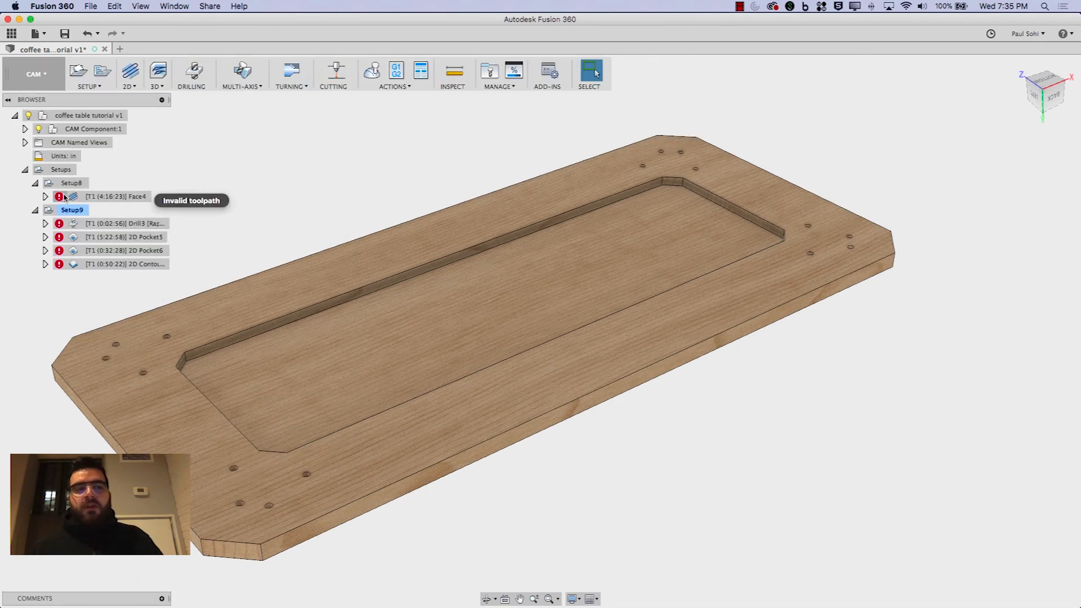
# - Regenerate the invalid toolpaths of both Setup9 and Setup8
pyautogui.click(62, 197)
pyautogui.click(67, 211)
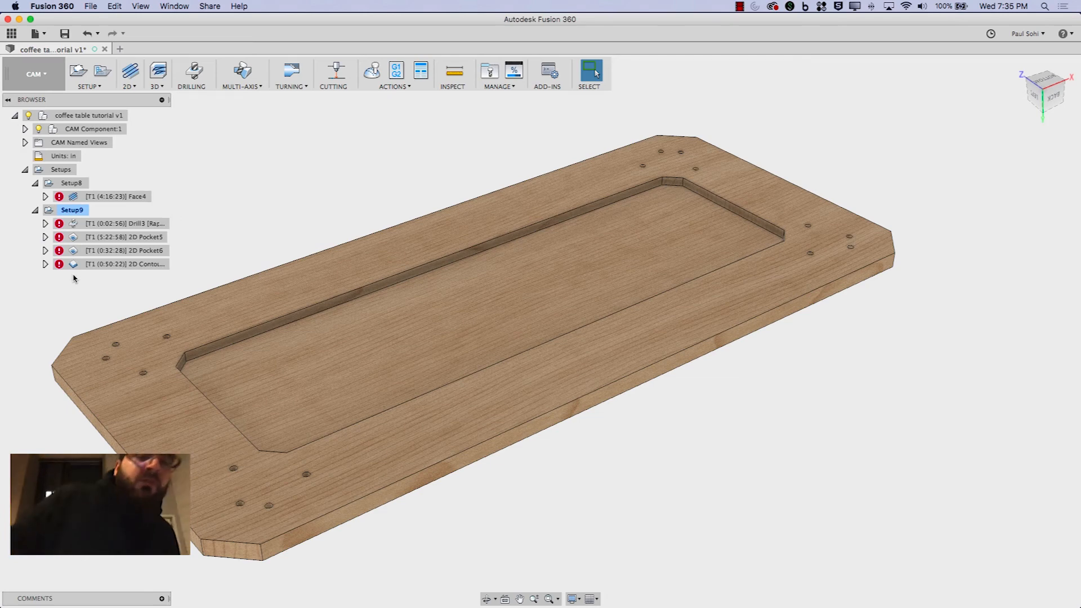
pyautogui.rightClick(79, 214)
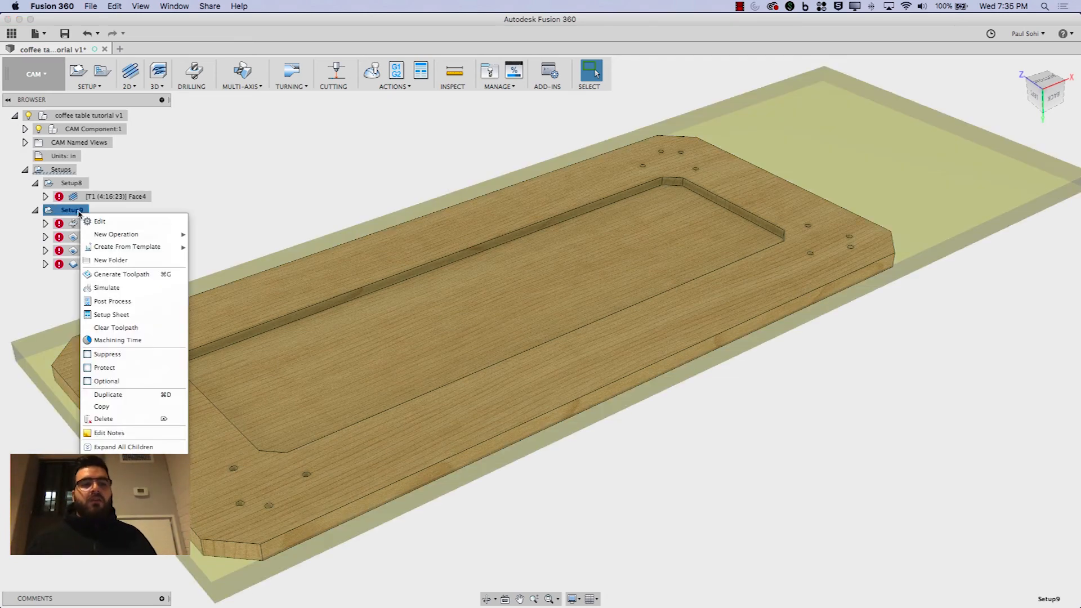
pyautogui.click(94, 273)
pyautogui.click(67, 182)
pyautogui.rightClick(62, 184)
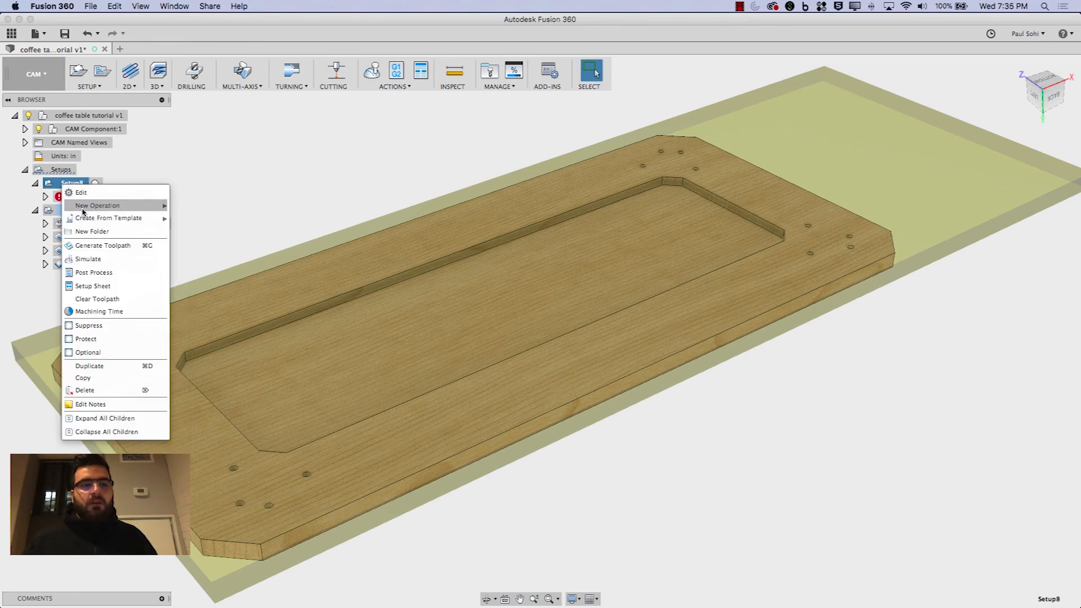
pyautogui.click(90, 245)
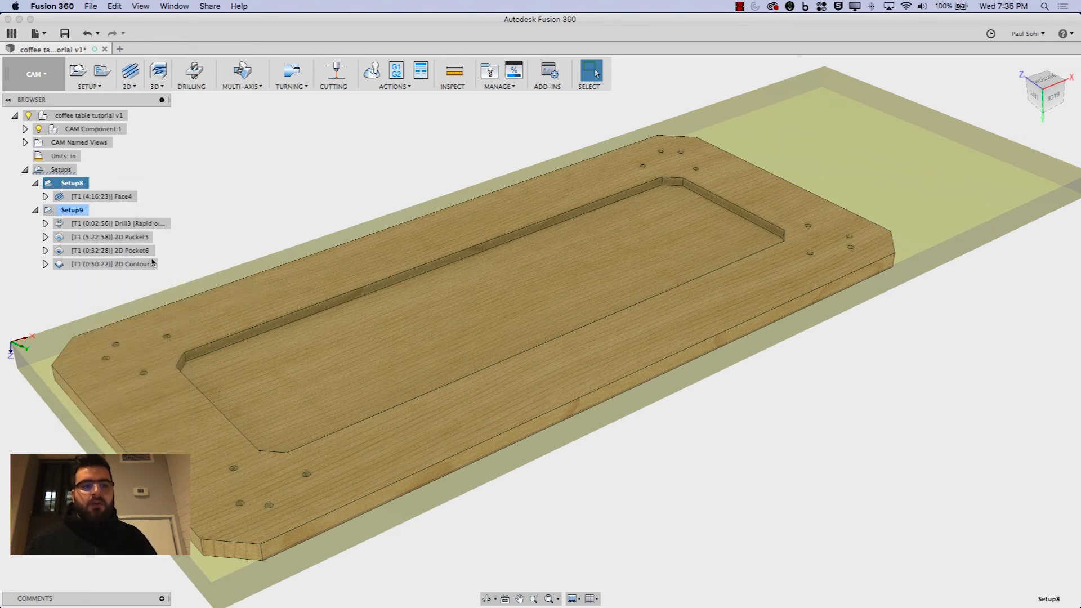
# - Start a 2D Chamfer operation in Setup8 and assign the 1" 60° counter sink tool
pyautogui.click(129, 83)
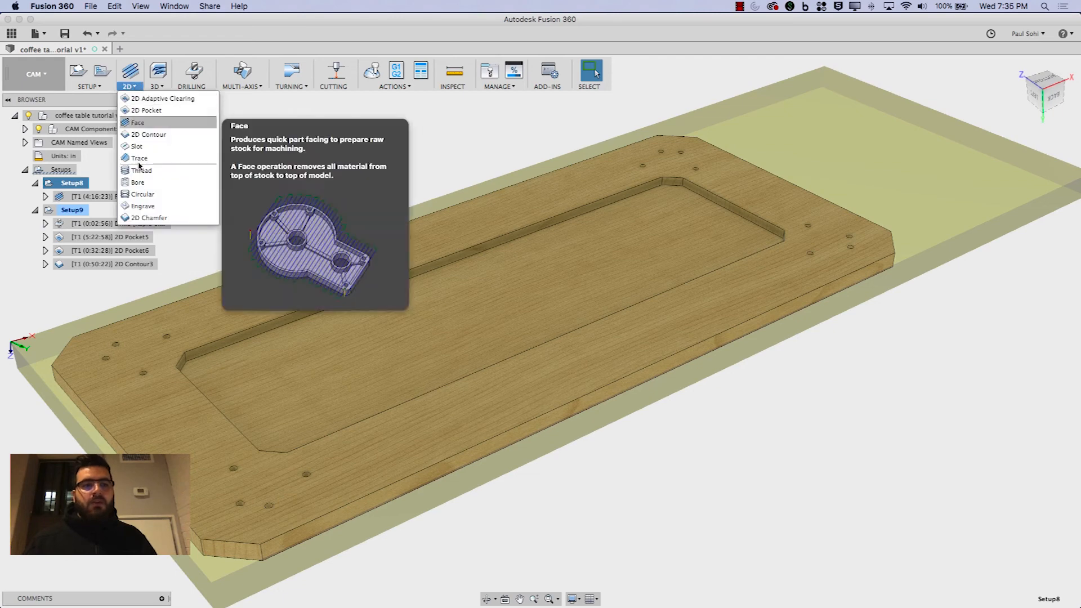
pyautogui.click(147, 218)
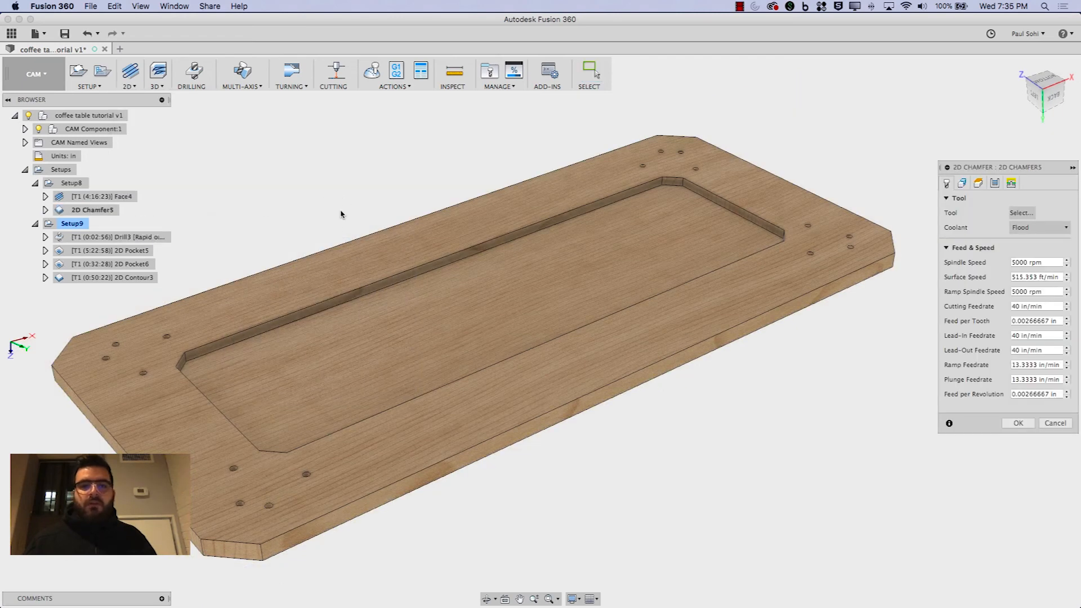
pyautogui.click(946, 183)
pyautogui.click(1017, 212)
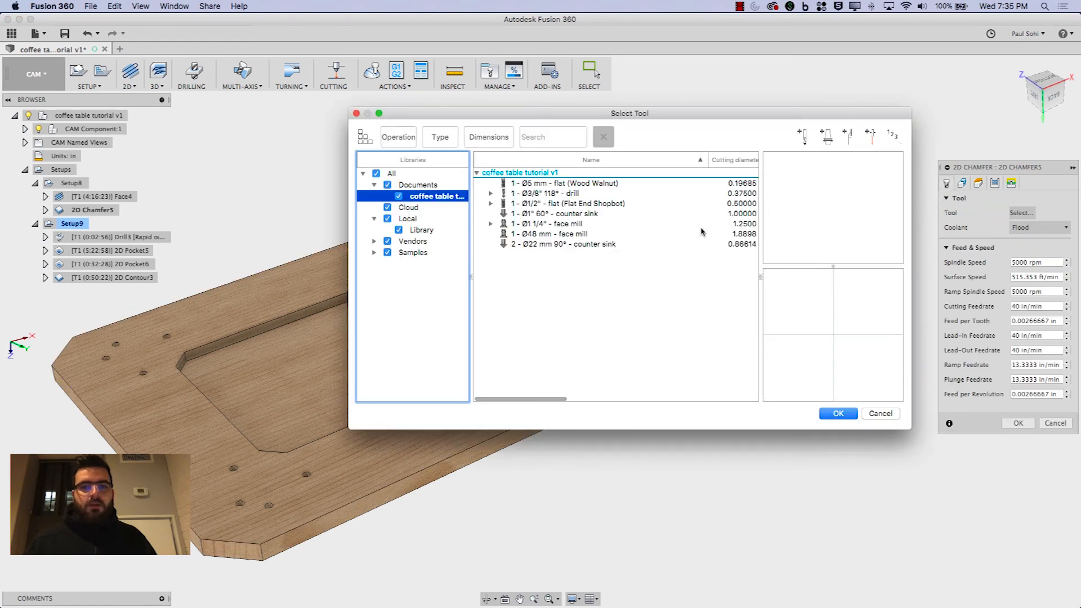
pyautogui.click(569, 214)
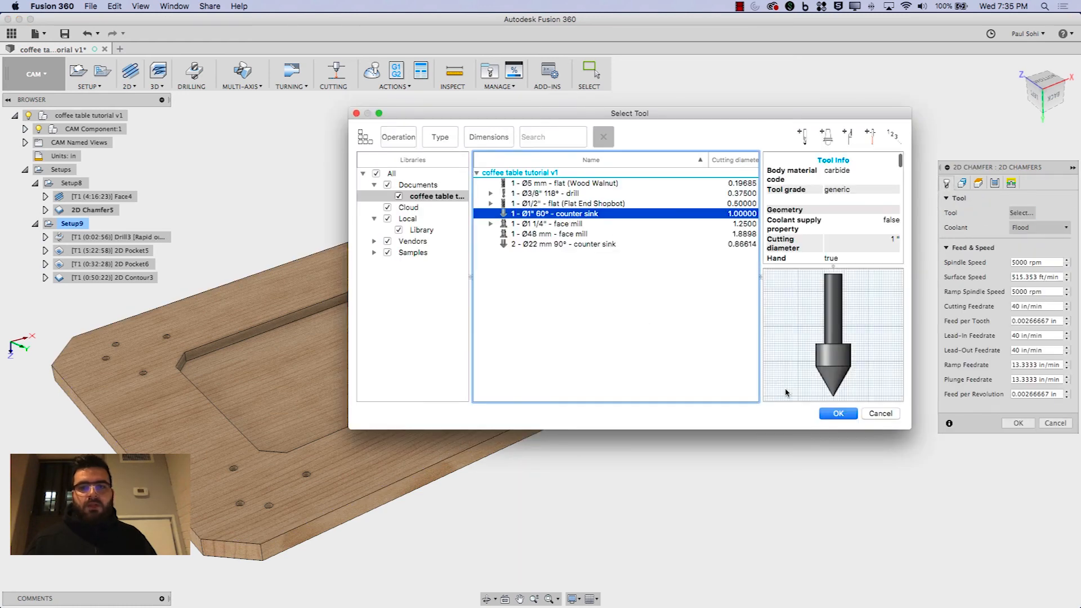
pyautogui.click(838, 413)
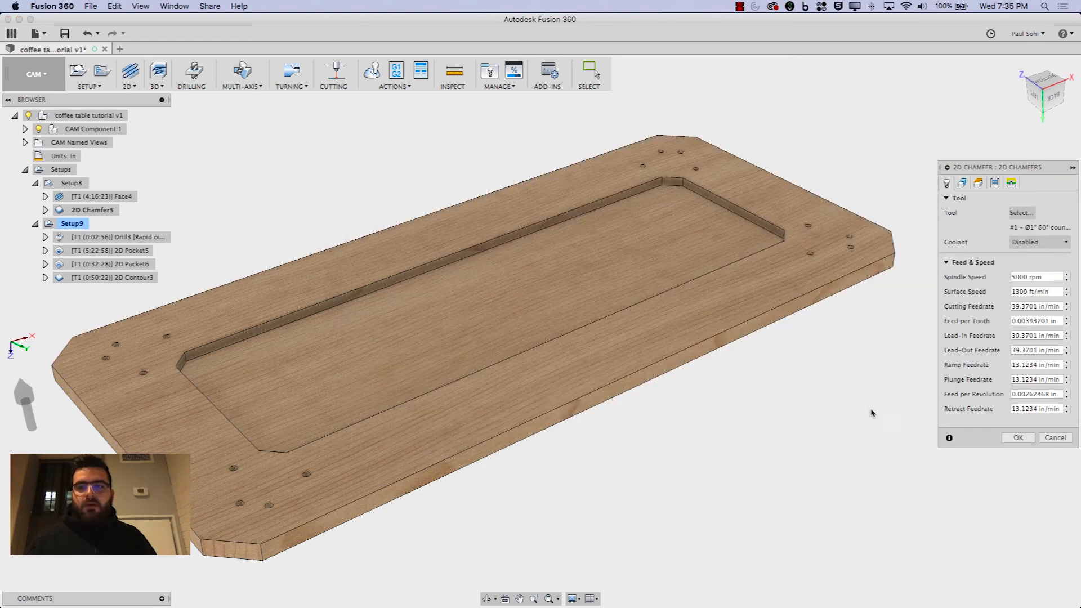
# - Use the tabletop's upper outer edge chain as the chamfer contour, set the chamfer width to 0.25 in, and accept the operation
pyautogui.click(995, 183)
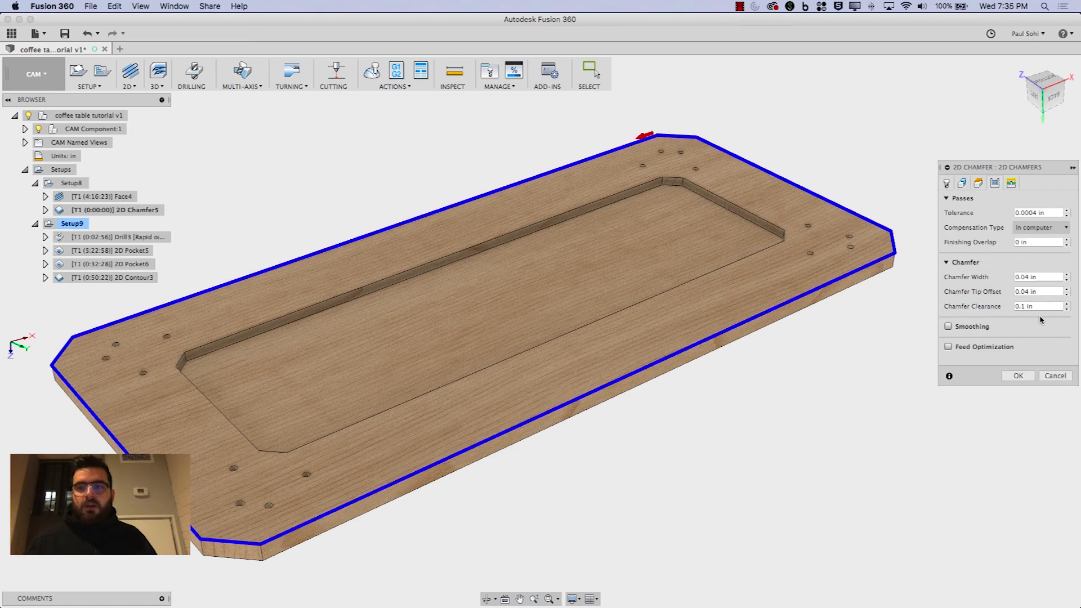
pyautogui.doubleClick(1025, 277)
pyautogui.write('25')
pyautogui.click(1006, 378)
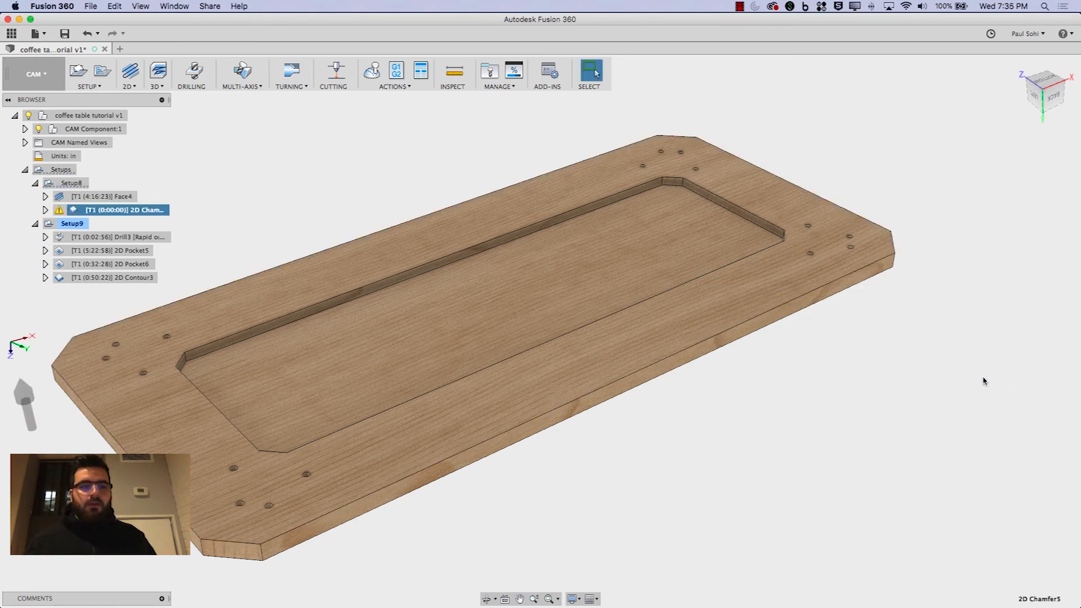
# - Move the 2D Chamfer operation to the end of Setup9 and regenerate its toolpath
pyautogui.scroll(-3, 985, 380)
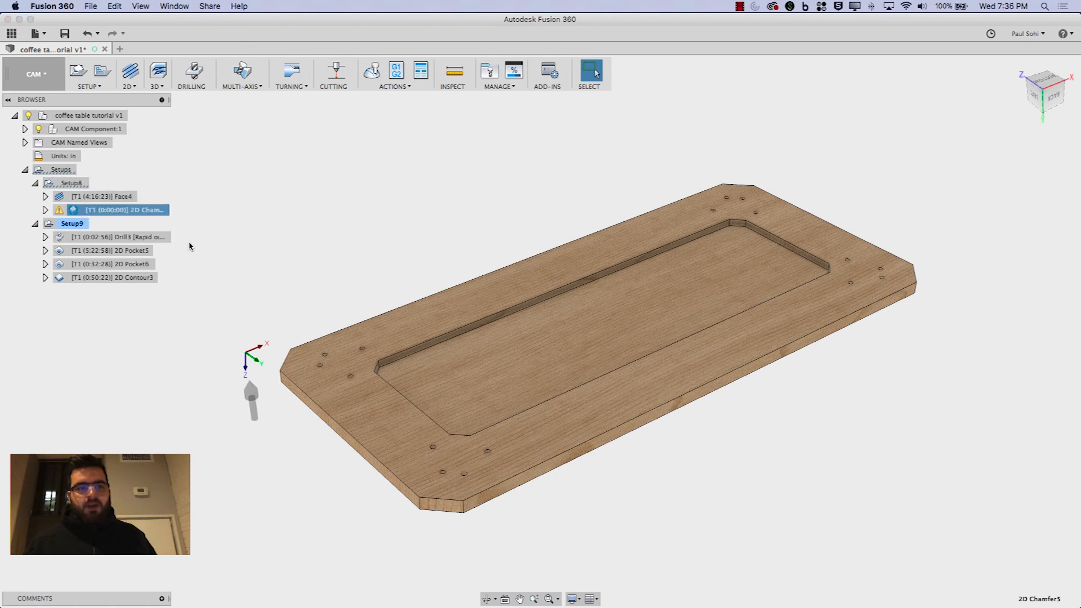
pyautogui.moveTo(93, 290); pyautogui.dragTo(94, 288)
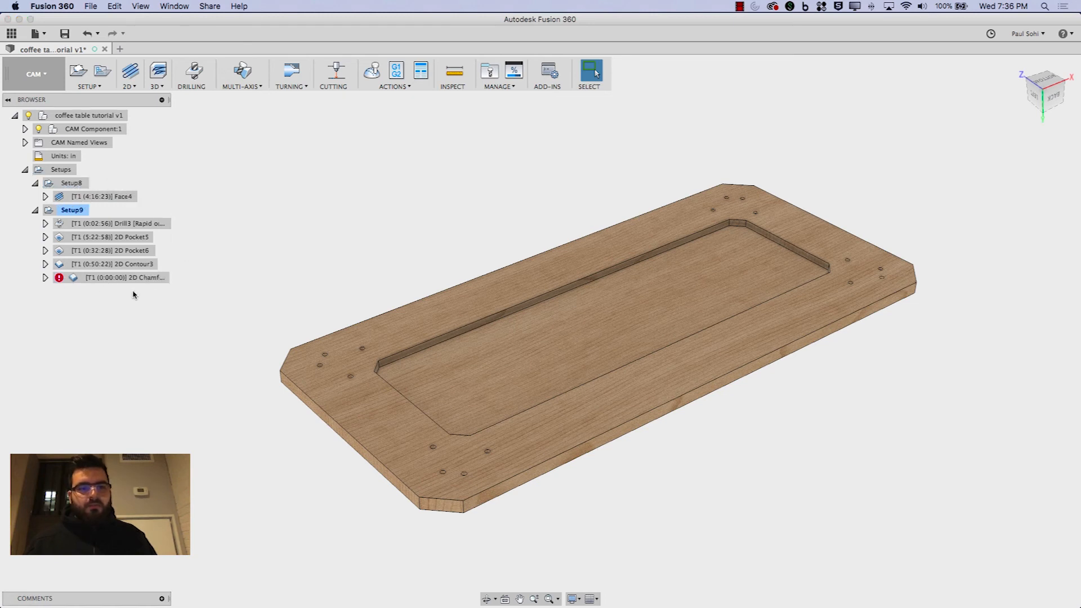
pyautogui.rightClick(132, 283)
pyautogui.click(152, 318)
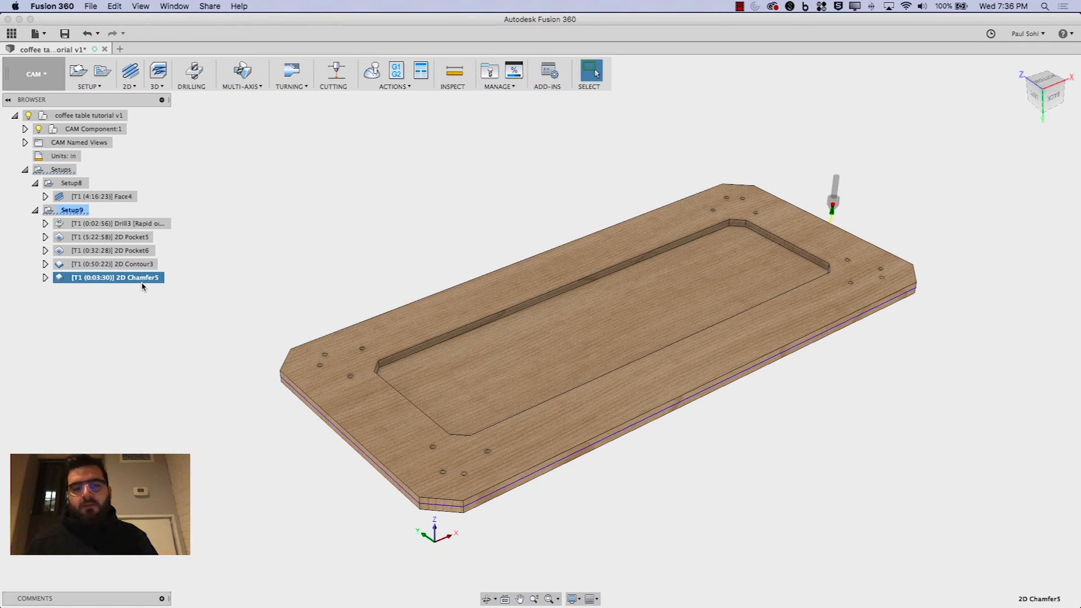
pyautogui.click(211, 274)
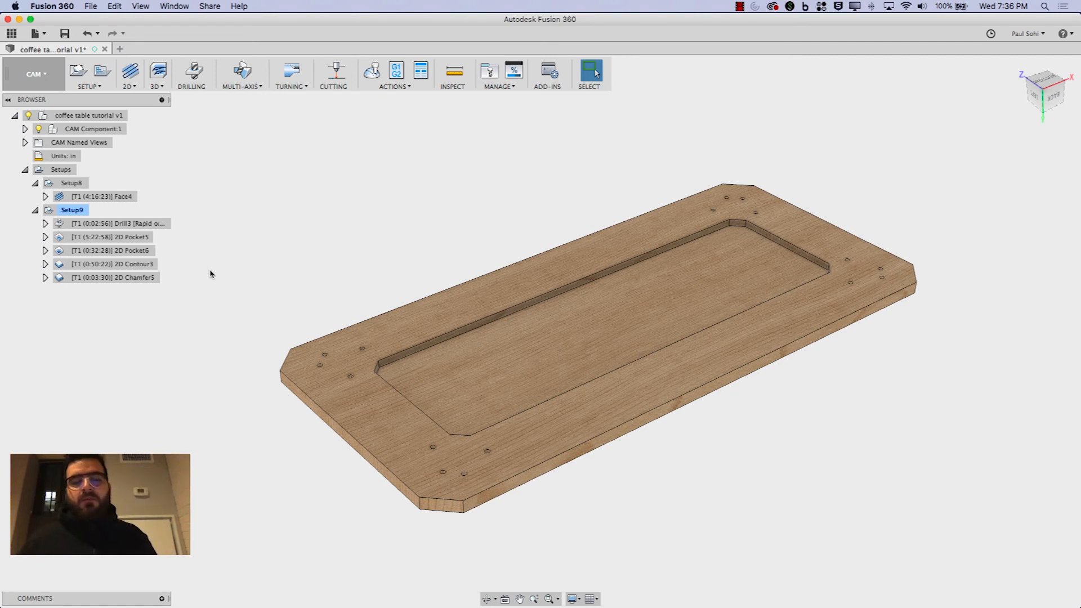
# - Start a simulation of Setup9 and turn on the stock display, reviewing the toolpath mode and stock material options
pyautogui.rightClick(72, 212)
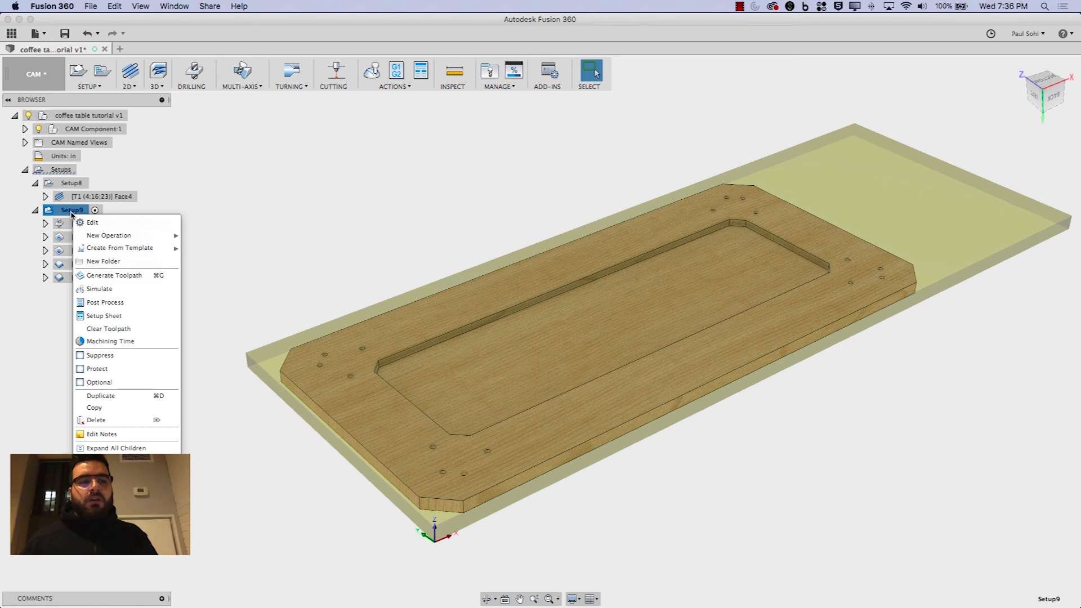
pyautogui.click(84, 289)
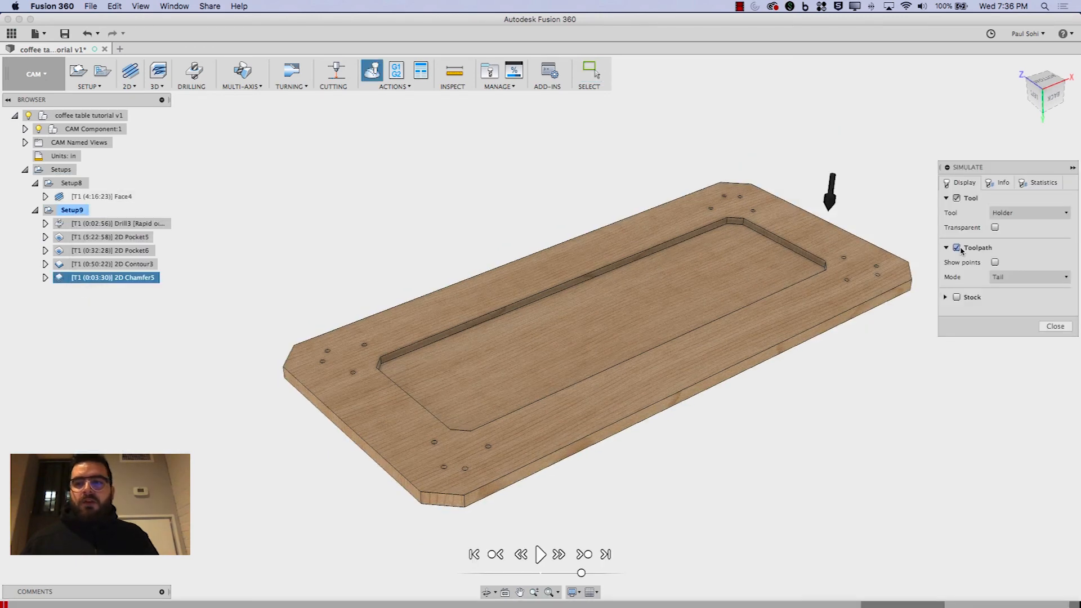
pyautogui.click(999, 283)
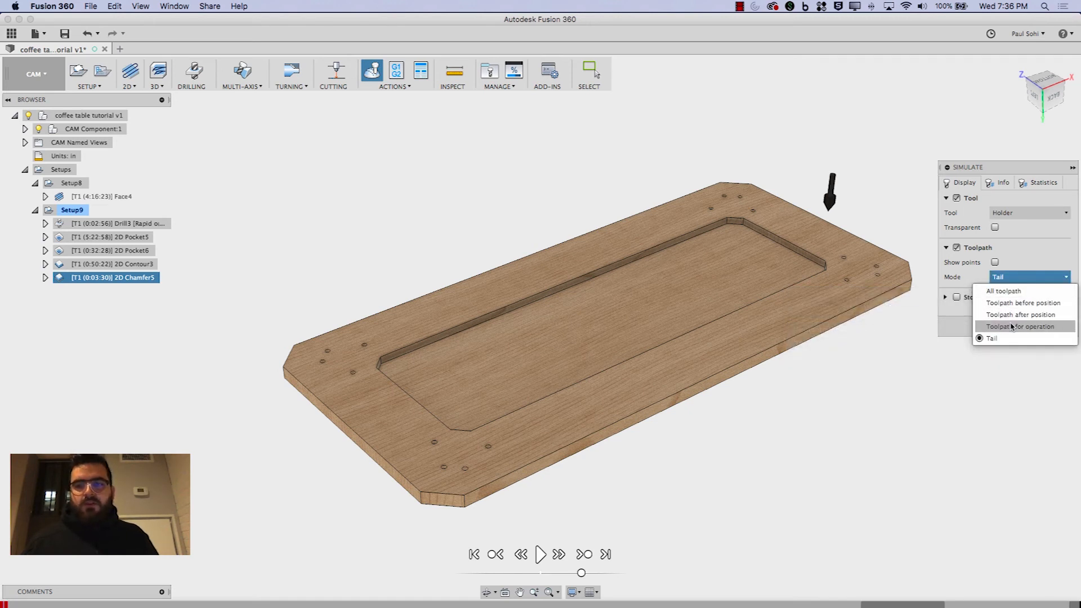
pyautogui.click(1020, 241)
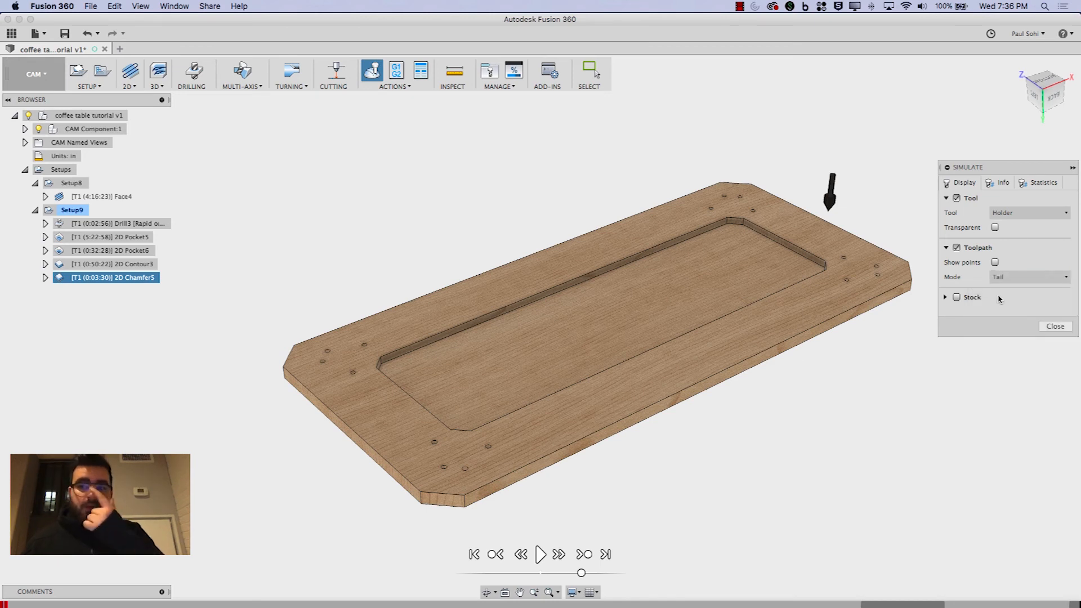
pyautogui.click(956, 297)
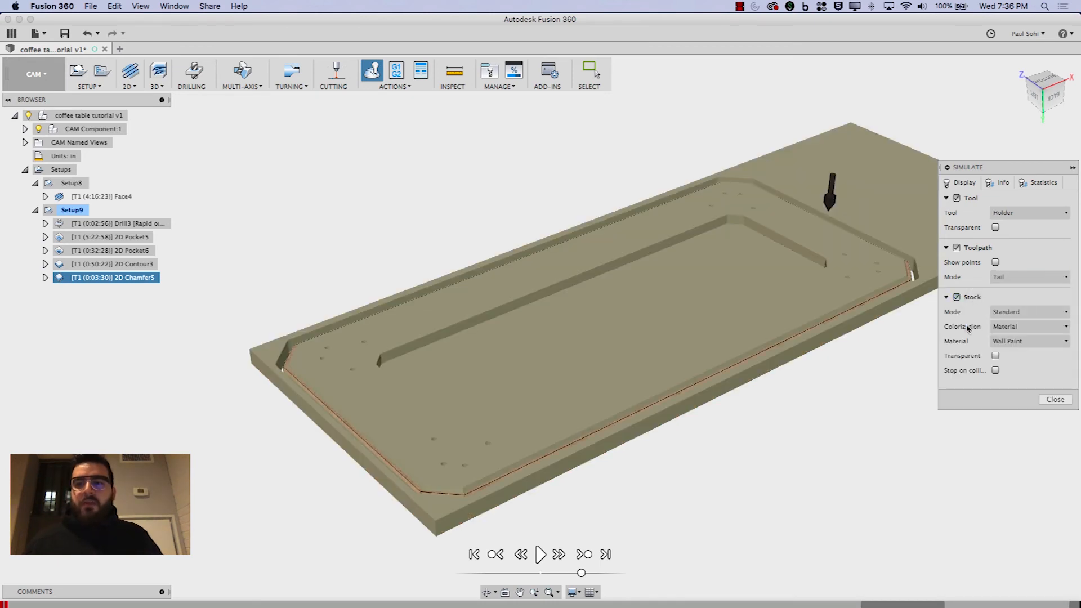
pyautogui.click(1013, 341)
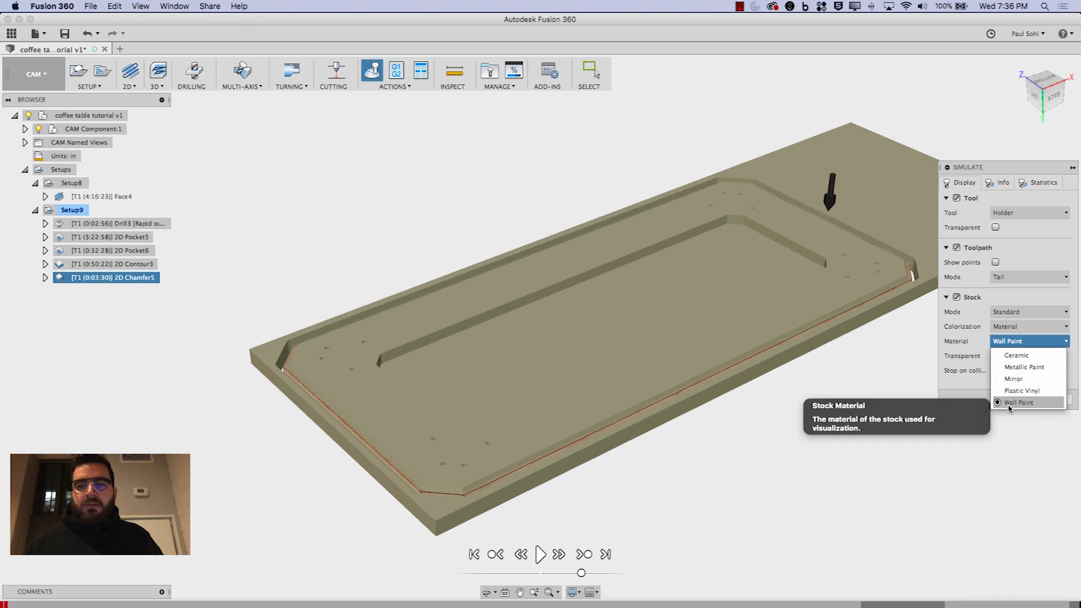
pyautogui.click(963, 345)
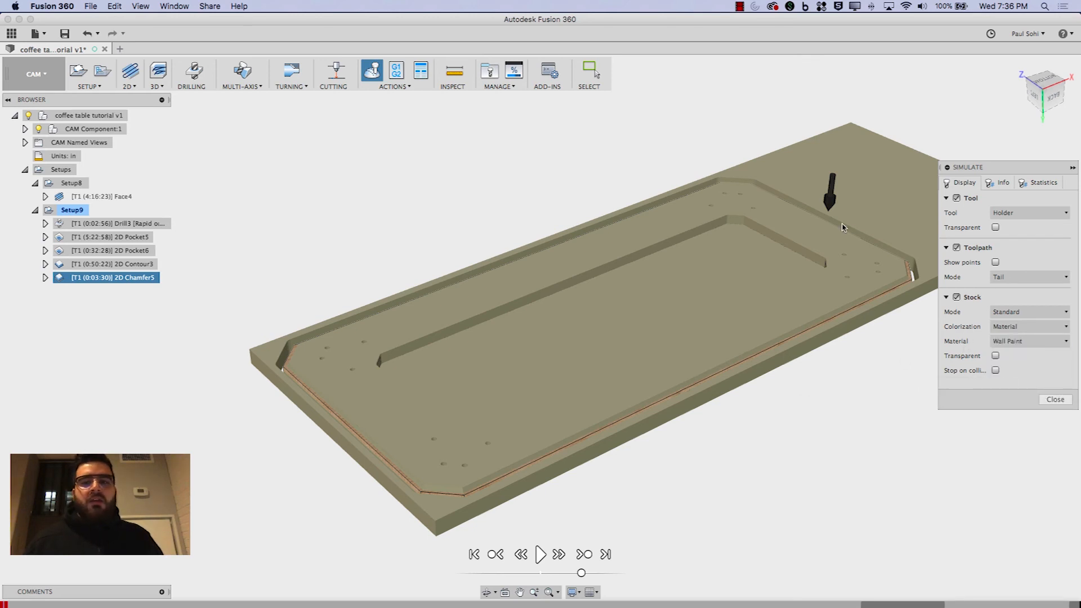
# - Hide CAM Component:1, play the Setup9 simulation at a higher speed, and restore the component after closing the simulation
pyautogui.click(39, 128)
pyautogui.moveTo(1027, 90); pyautogui.dragTo(1033, 105)
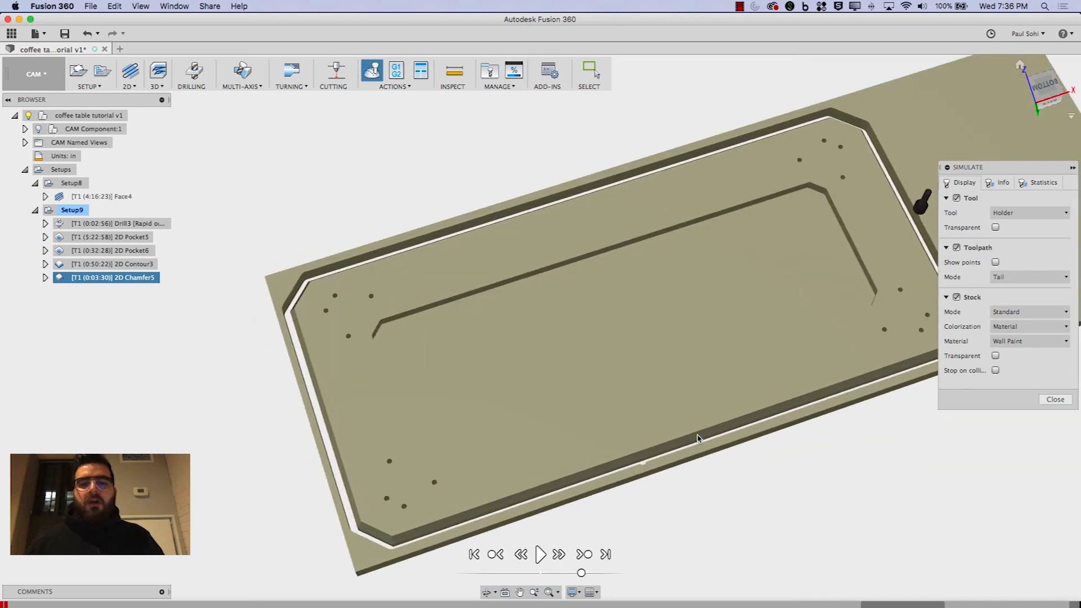
pyautogui.click(541, 554)
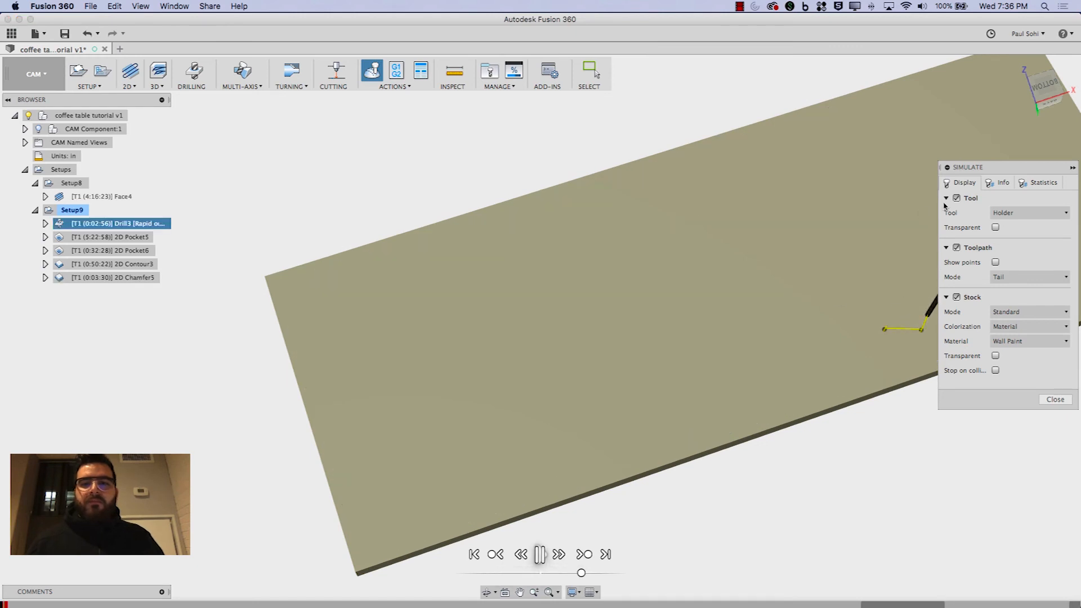
pyautogui.moveTo(1041, 94); pyautogui.dragTo(1039, 99)
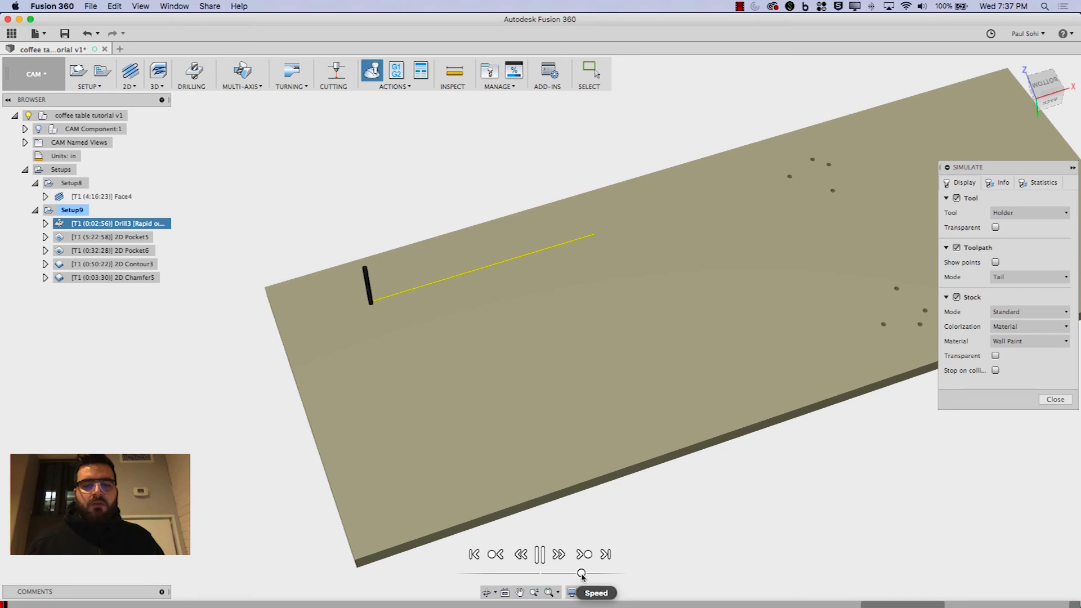
pyautogui.moveTo(581, 573); pyautogui.dragTo(608, 575)
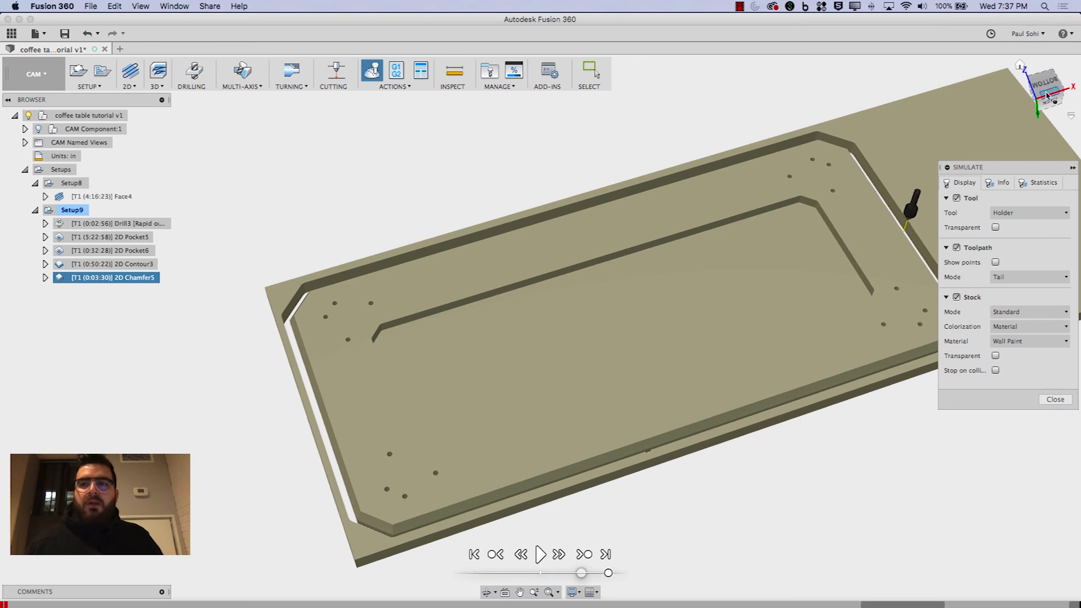
pyautogui.moveTo(1047, 94)
pyautogui.keyDown('shift'); pyautogui.mouseDown(button='middle')
pyautogui.moveTo(1045, 103)
pyautogui.moveTo(1049, 82)
pyautogui.moveTo(1048, 96)
pyautogui.mouseUp(button='middle'); pyautogui.keyUp('shift')
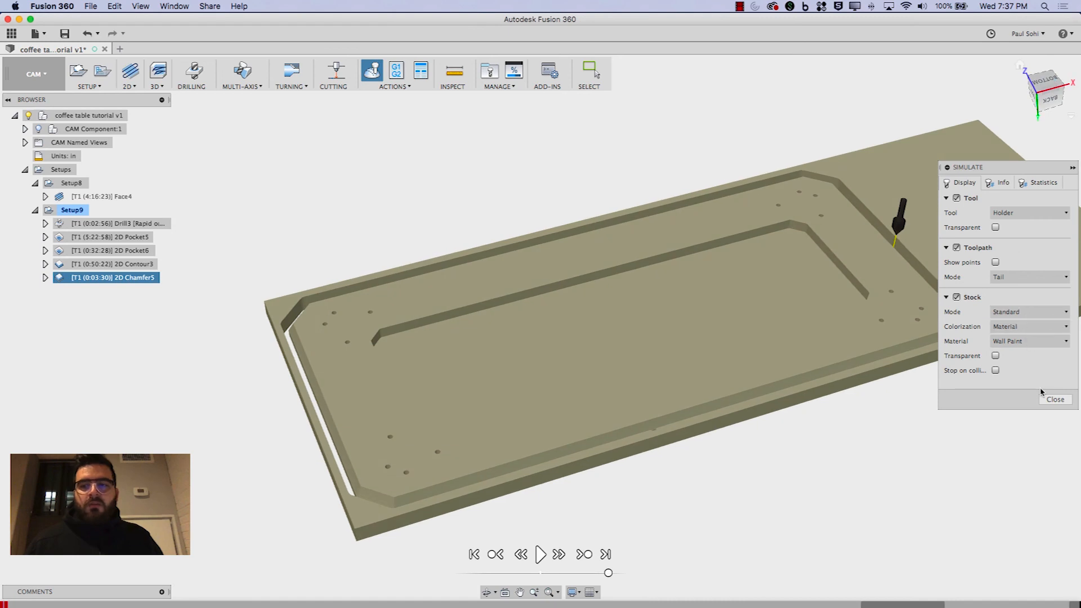
pyautogui.click(1054, 399)
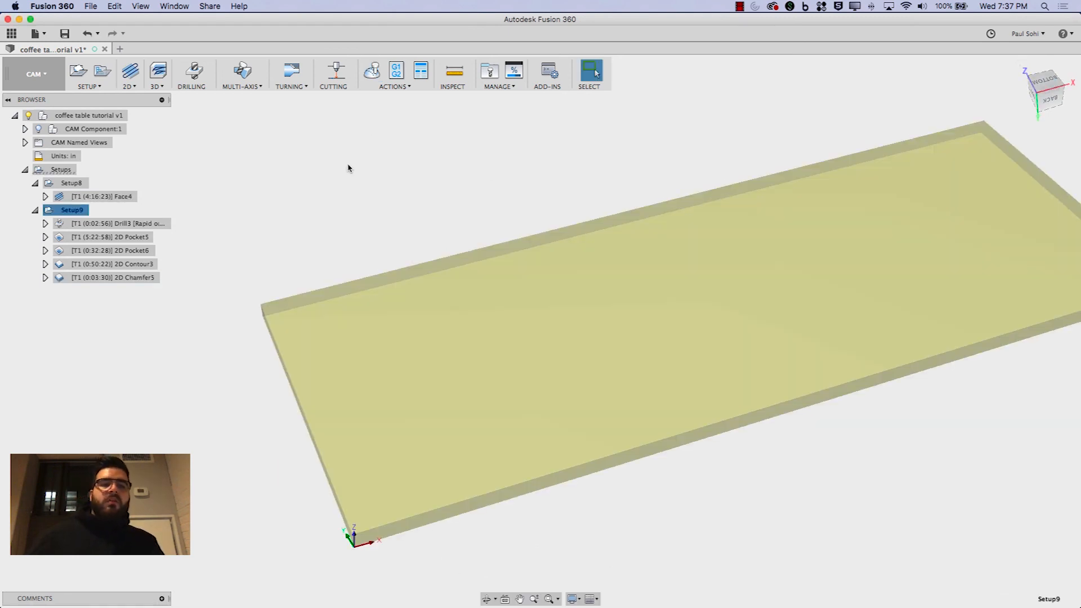
pyautogui.click(39, 129)
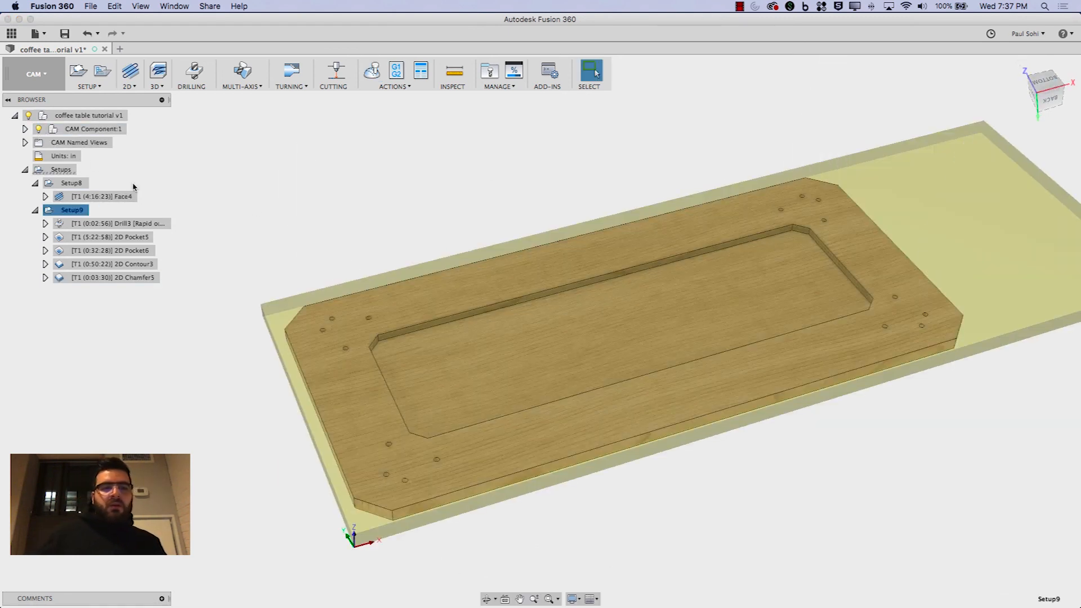
# - Set the bottom height offset of 2D Contour3 to -0.1 in and check its passes along the tabletop's lower edge
pyautogui.click(143, 269)
pyautogui.rightClick(142, 269)
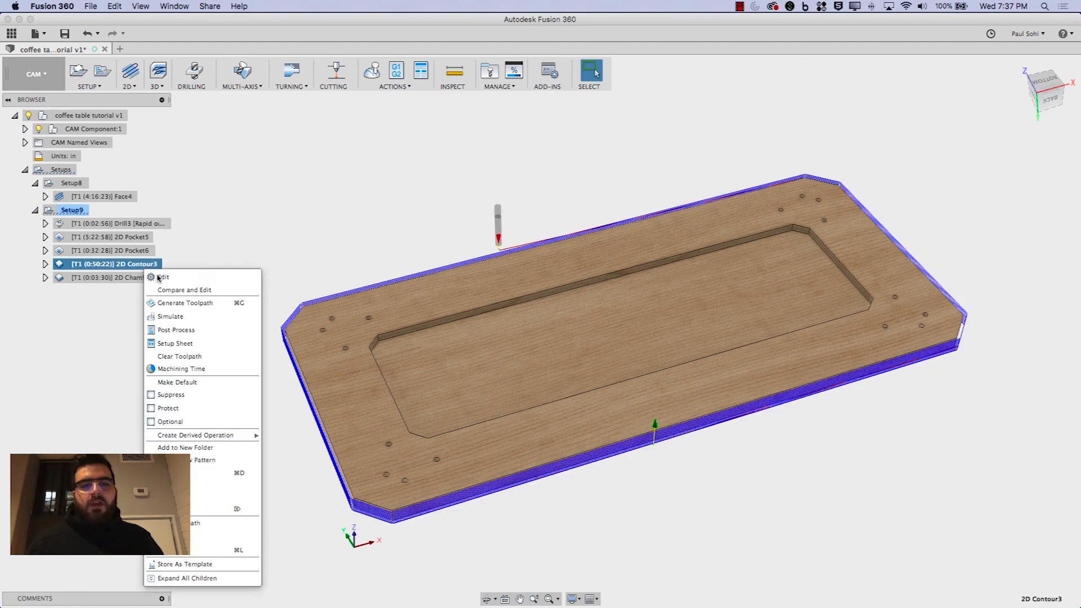
pyautogui.click(159, 275)
pyautogui.click(978, 183)
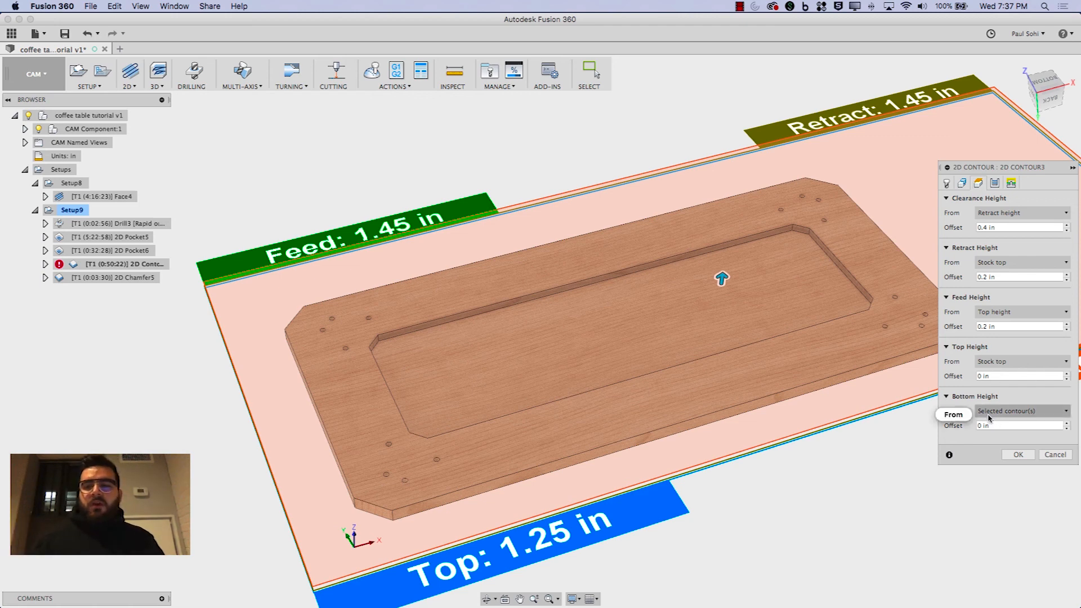
pyautogui.click(1053, 105)
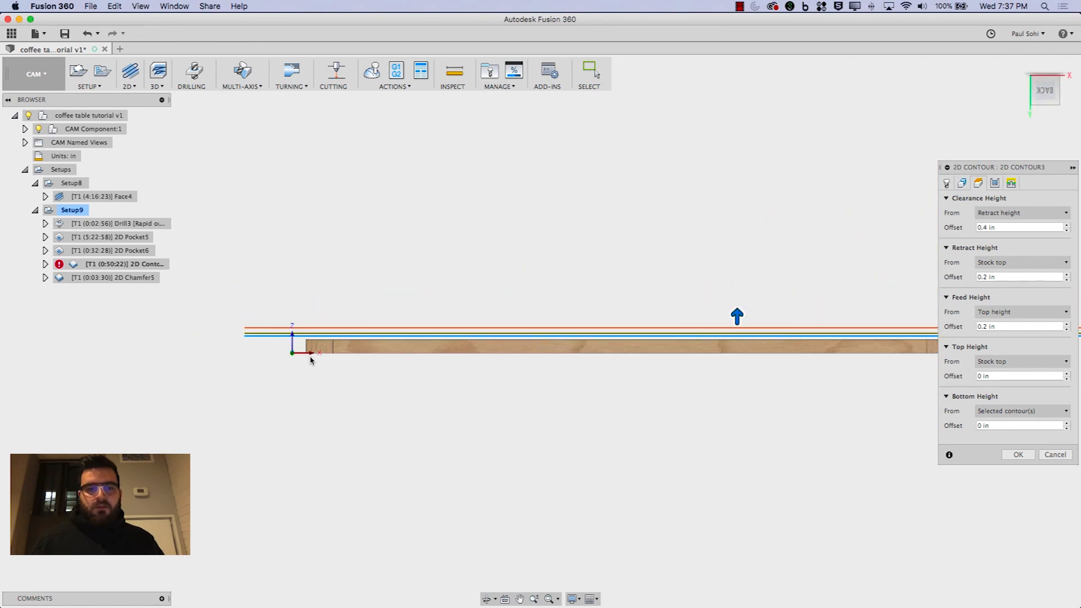
pyautogui.click(983, 426)
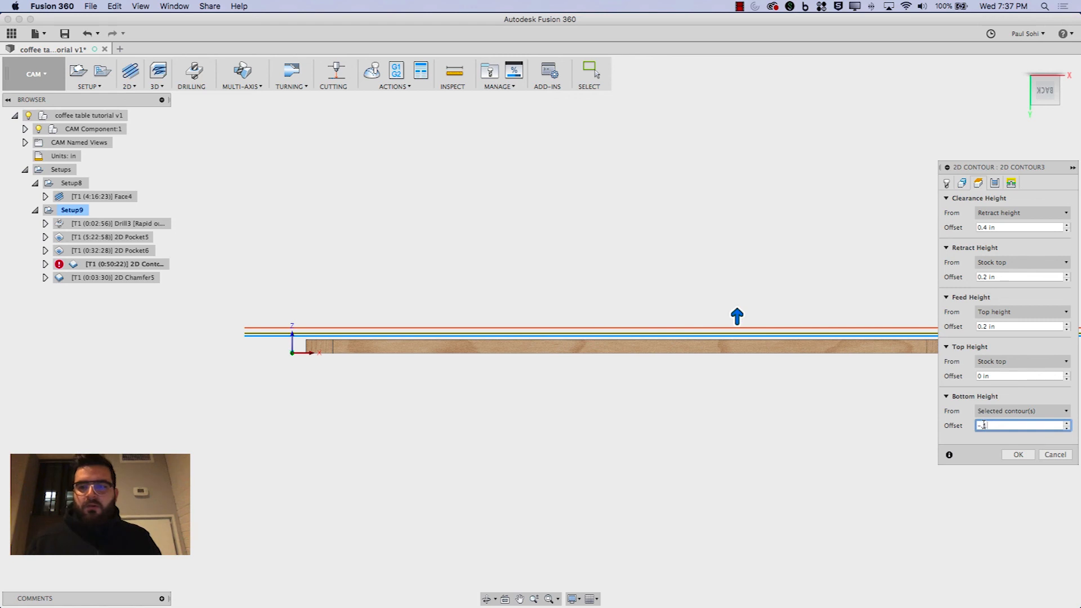
pyautogui.write('-.1')
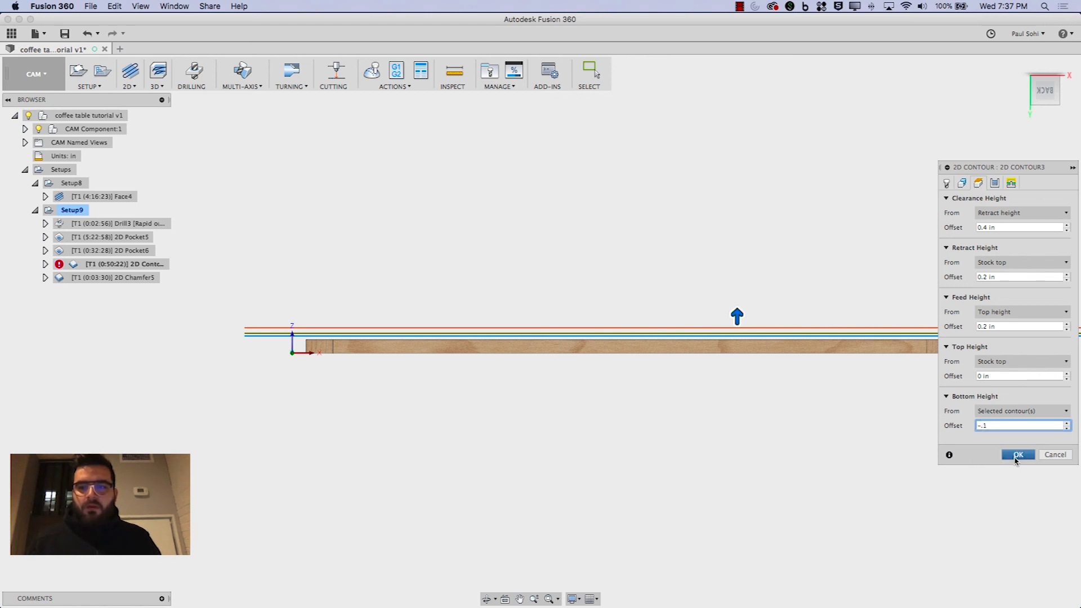
pyautogui.click(1016, 457)
pyautogui.scroll(8, 321, 368)
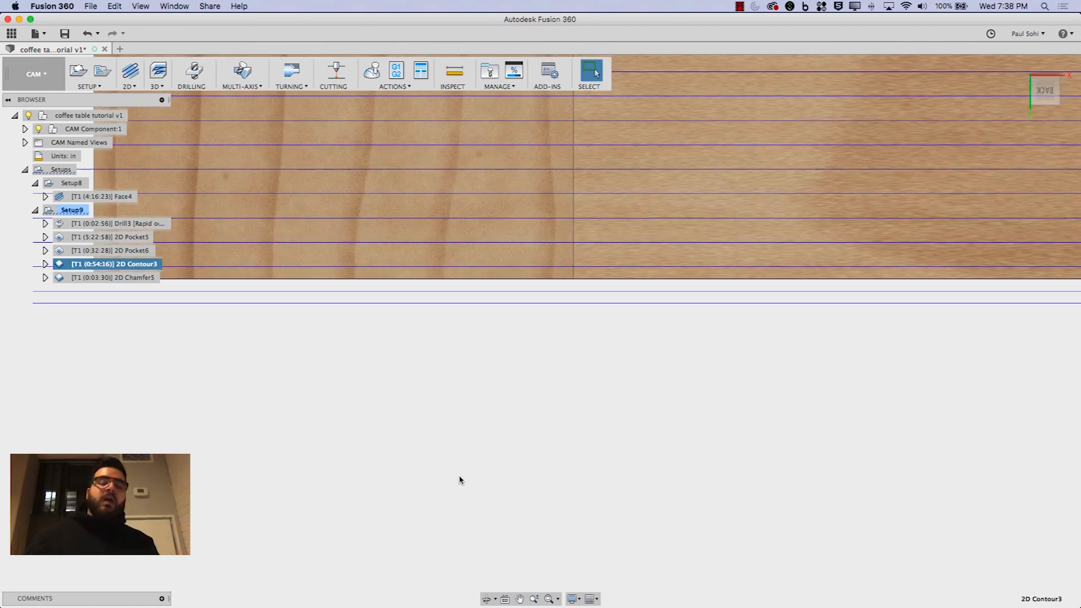
pyautogui.scroll(-5, 466, 502)
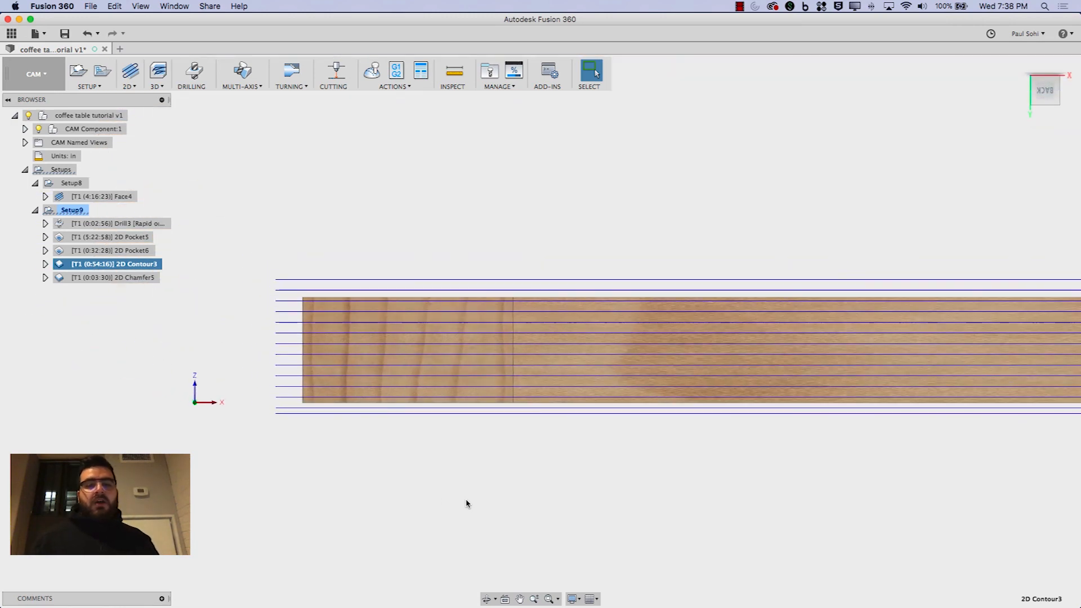
pyautogui.scroll(-4, 252, 477)
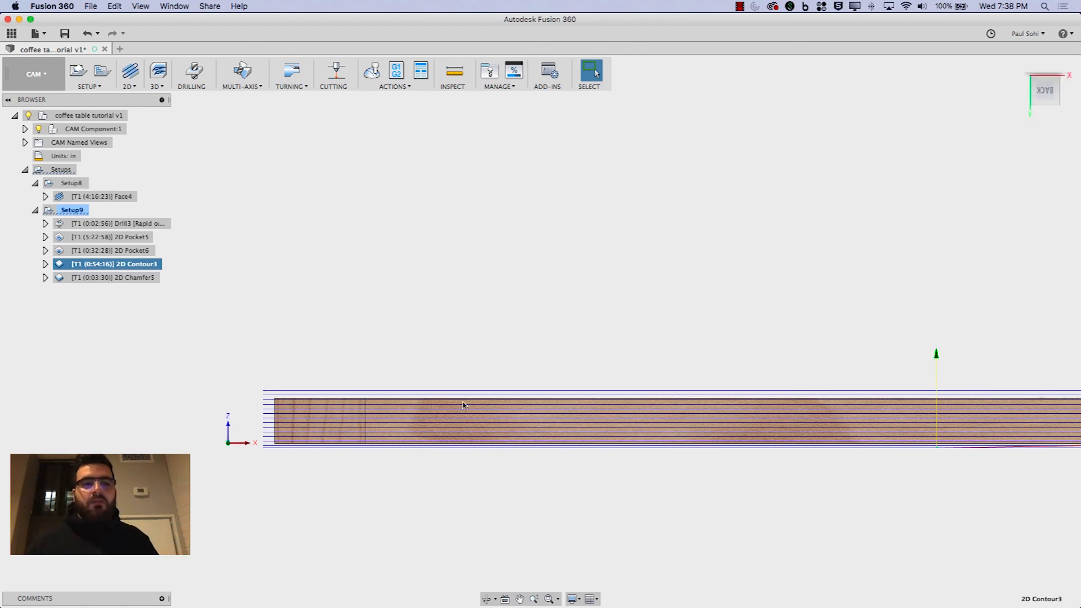
pyautogui.click(1068, 74)
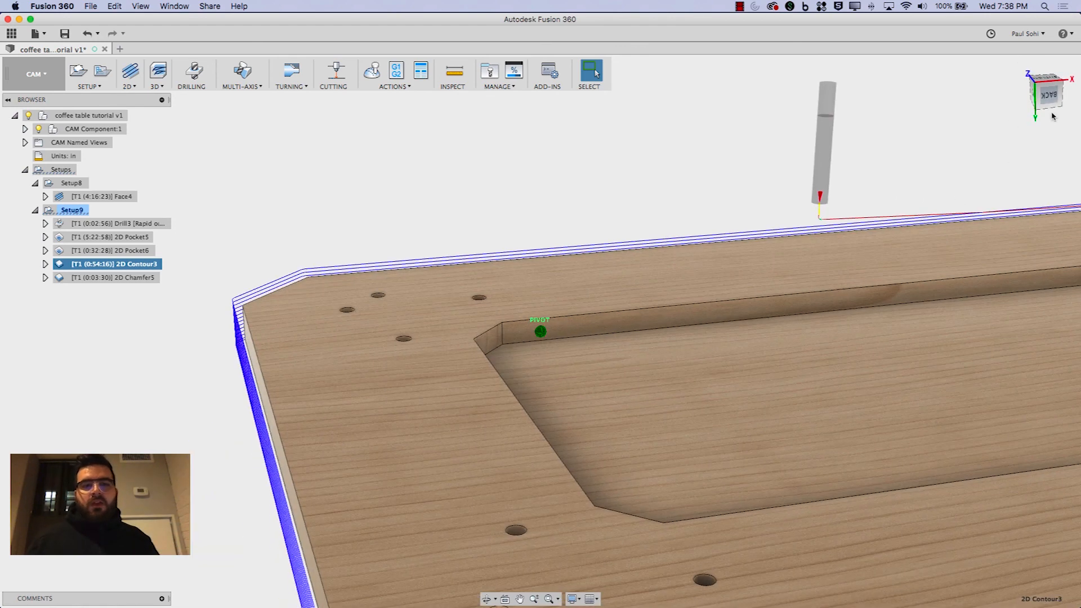
pyautogui.scroll(-5, 398, 387)
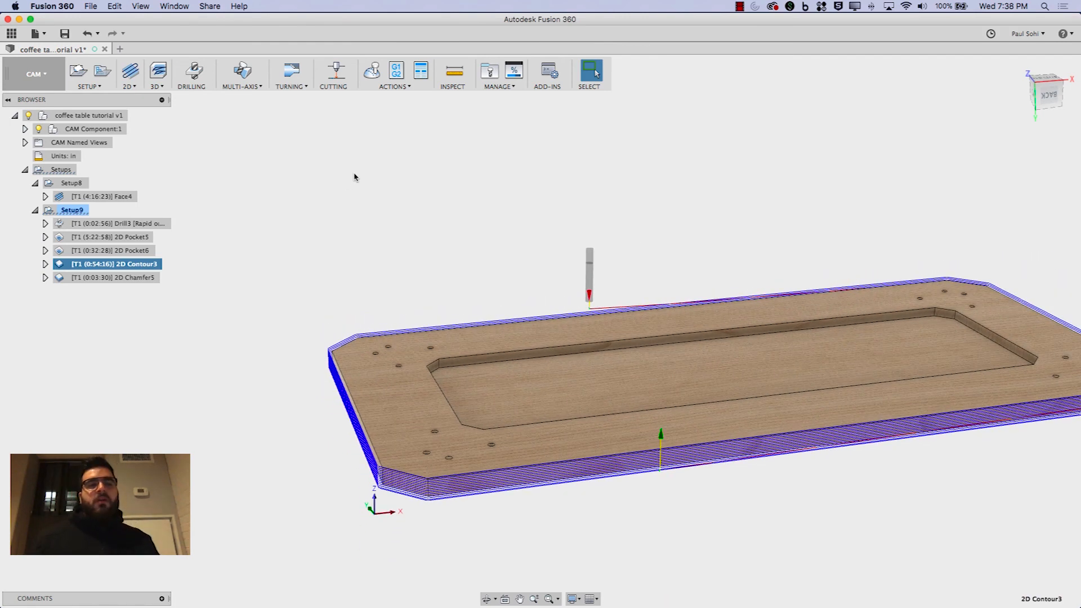
# - Review the post-process settings for Setup8 and for the Drill3 operation, cancelling each without posting
pyautogui.click(238, 198)
pyautogui.rightClick(70, 185)
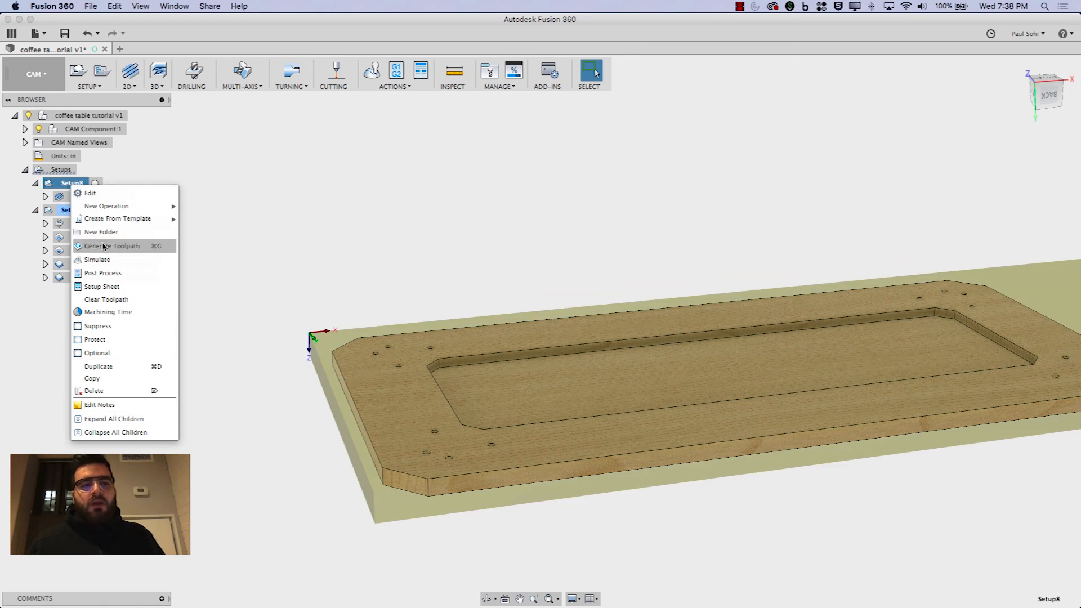
pyautogui.click(100, 272)
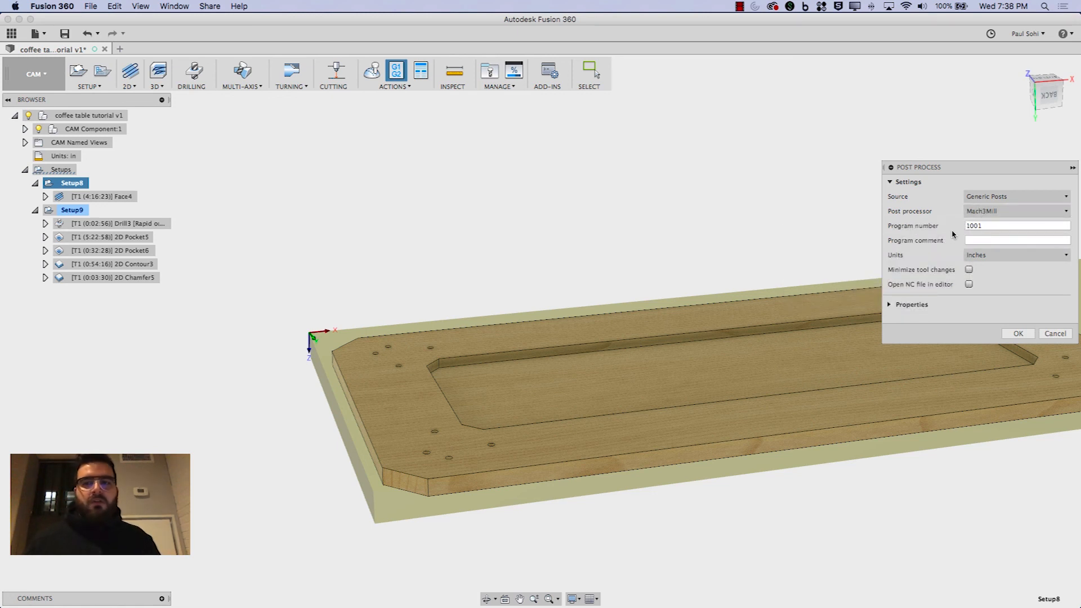
pyautogui.click(1048, 336)
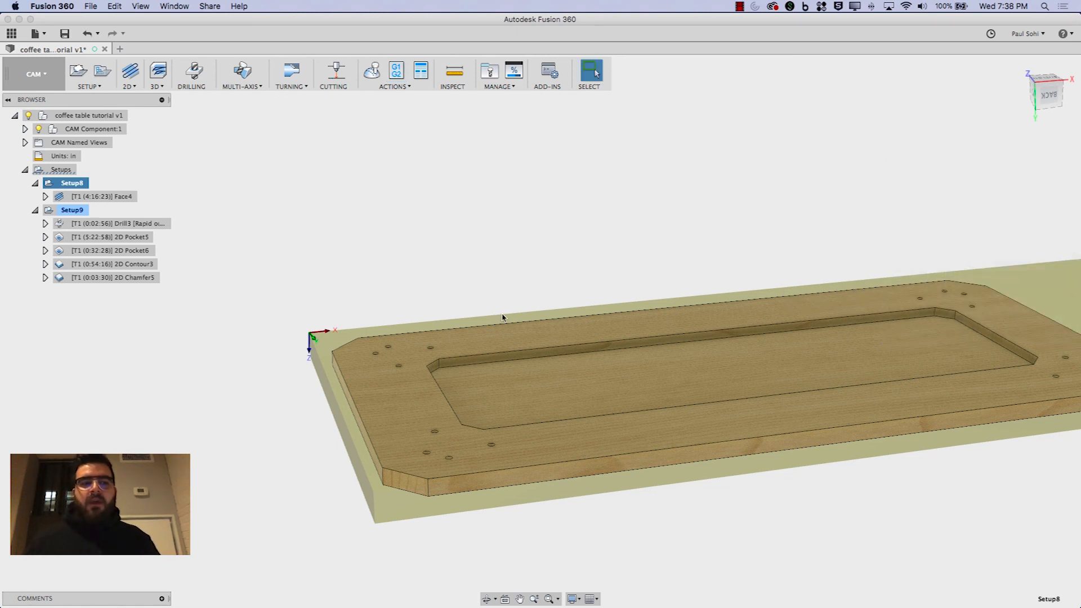
pyautogui.rightClick(151, 225)
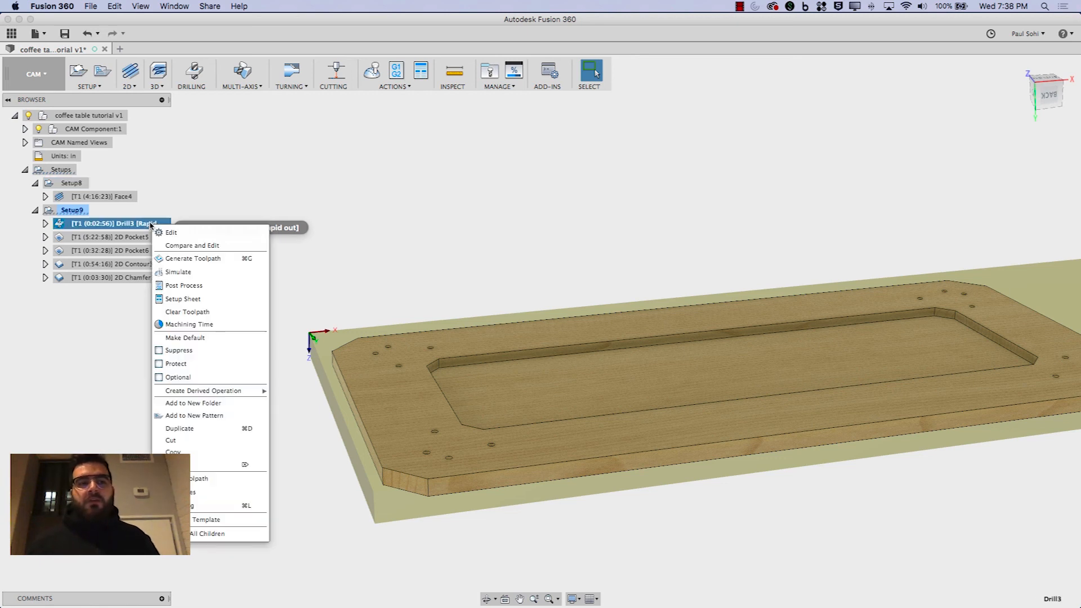
pyautogui.click(171, 286)
pyautogui.click(1047, 333)
# - View the available commands for 2D Pocket5, 2D Pocket6 and 2D Contour3 as a group, and for 2D Chamfer5 separately
pyautogui.click(112, 239)
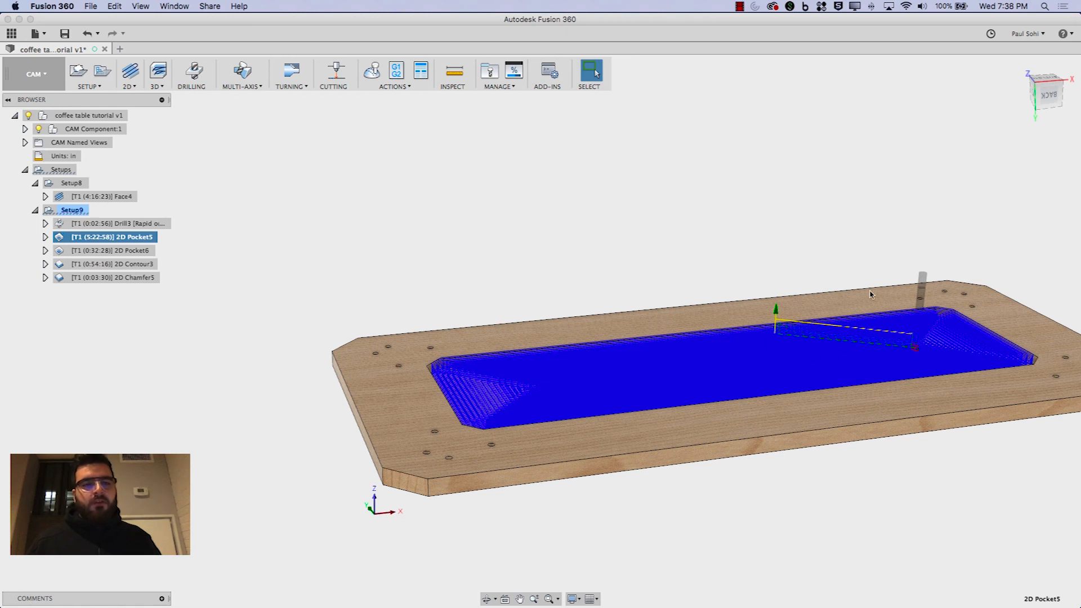
pyautogui.keyDown('shift'); pyautogui.click(134, 268); pyautogui.keyUp('shift')
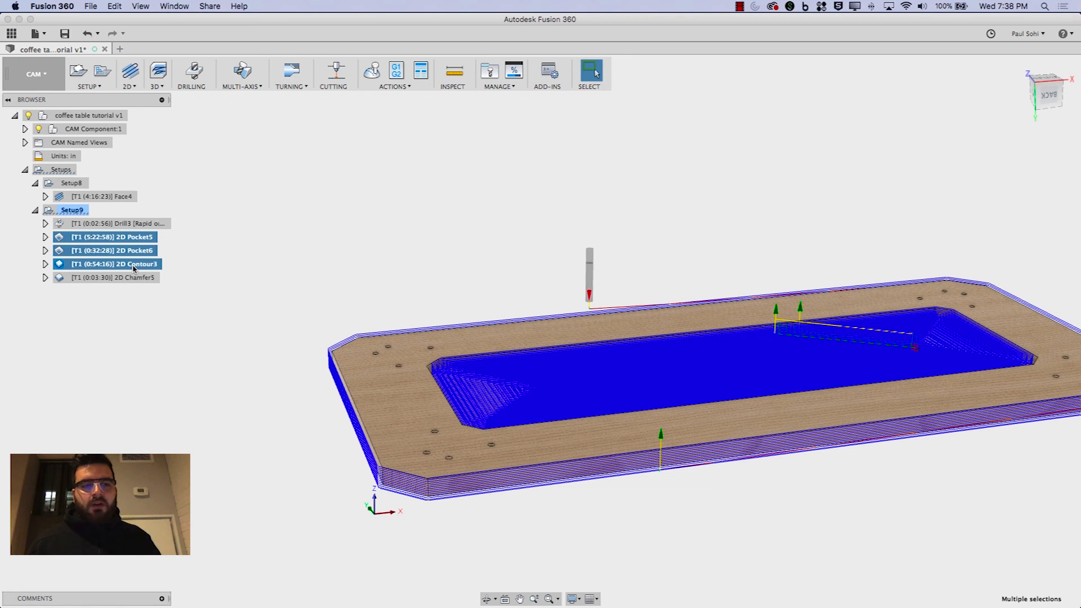
pyautogui.rightClick(134, 268)
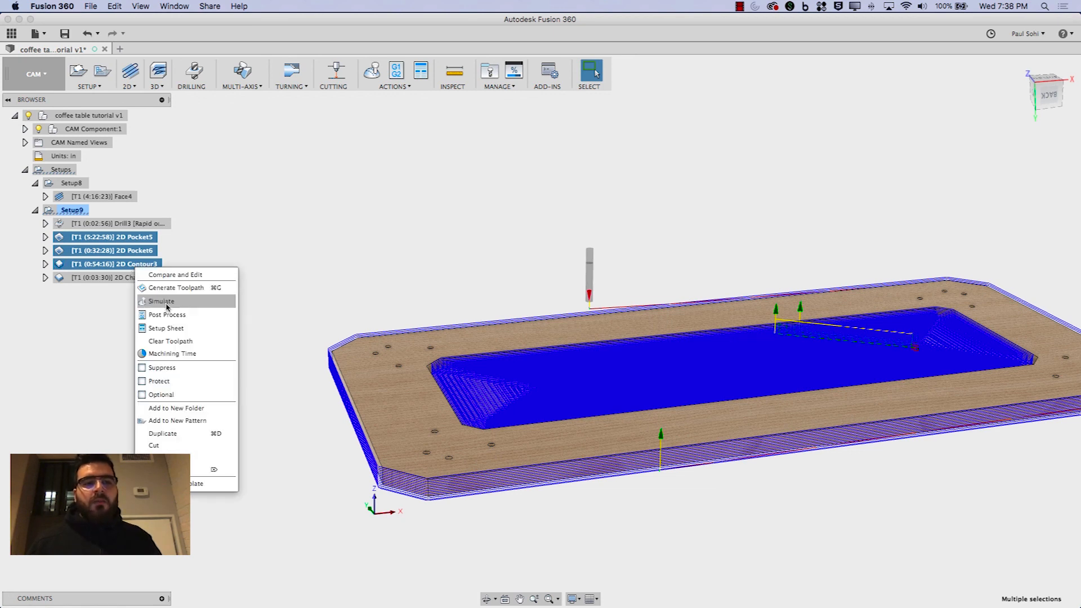
pyautogui.click(266, 239)
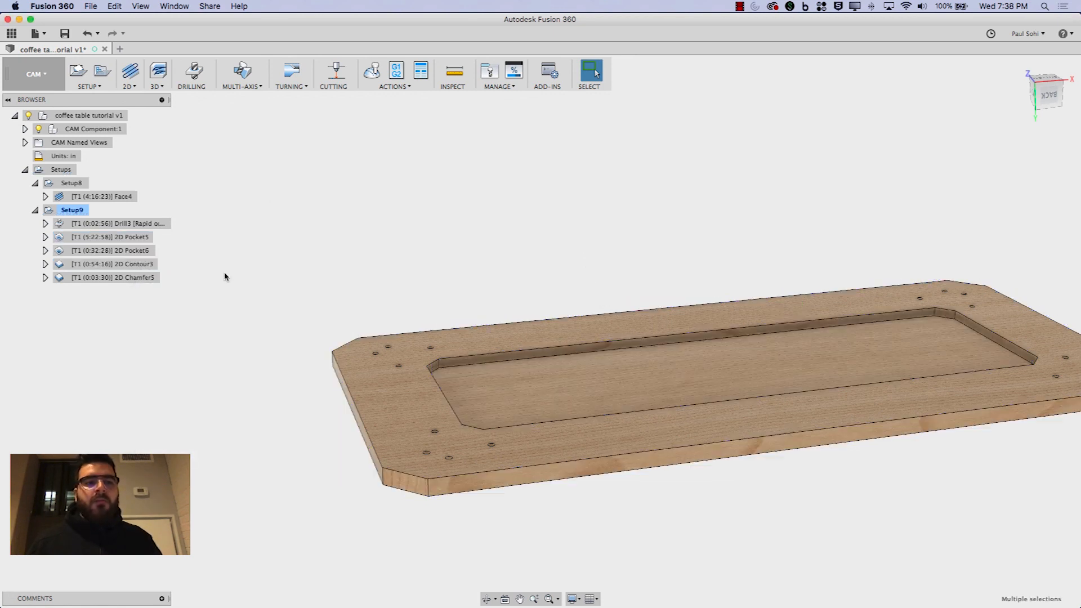
pyautogui.rightClick(130, 282)
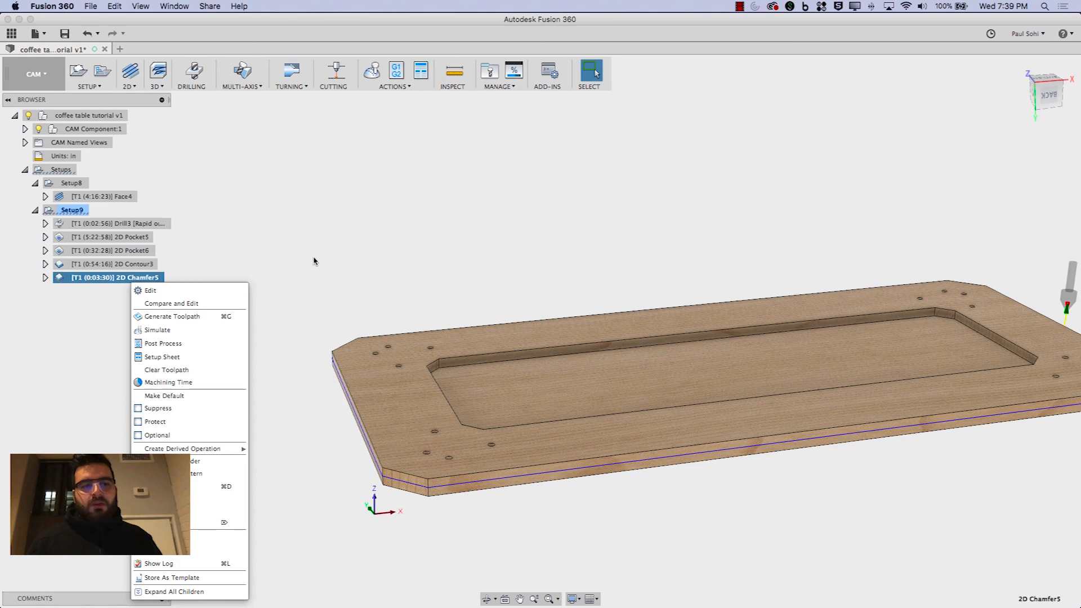